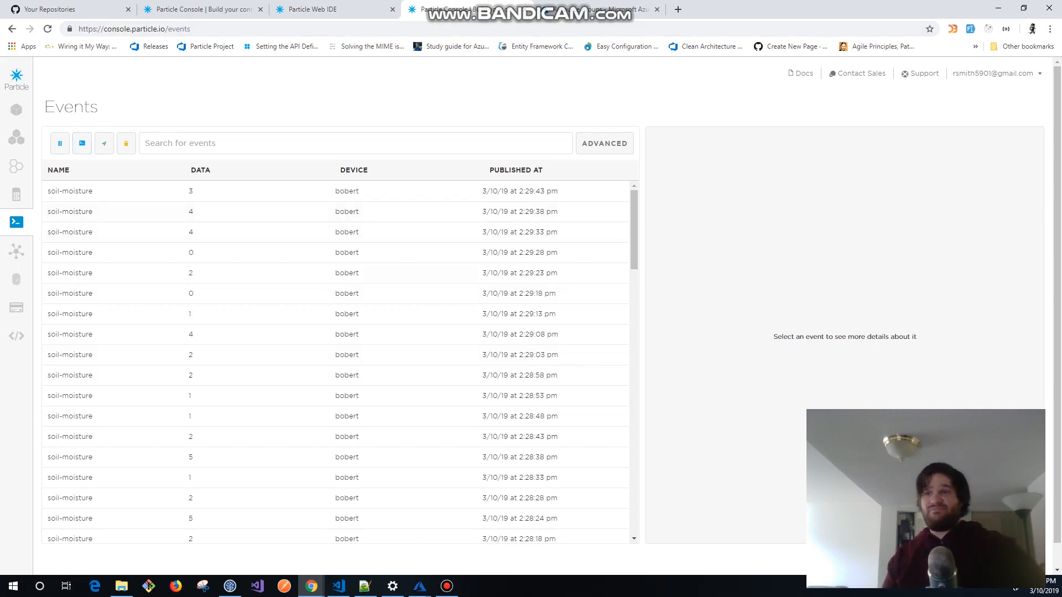
# Open the Particle console's Integrations page, and switch to the resource groups in the Azure portal.
pyautogui.click(17, 251)
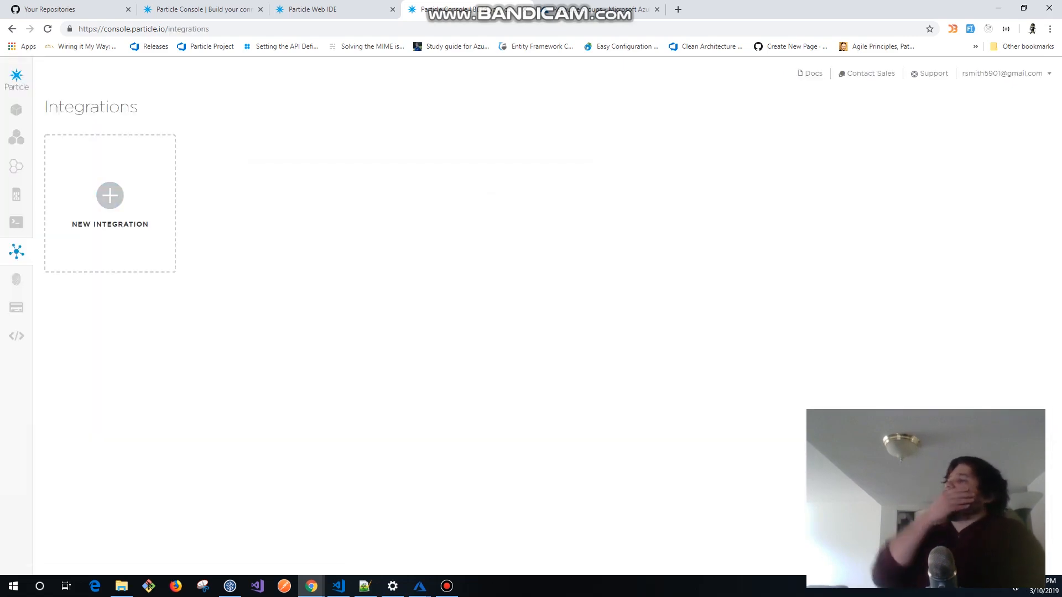
pyautogui.click(590, 9)
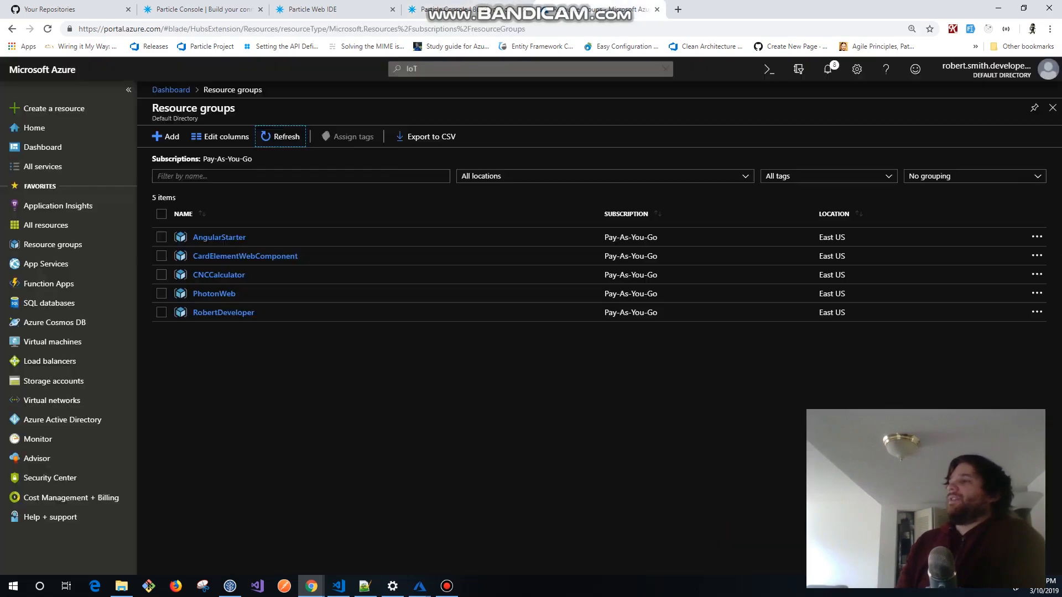
pyautogui.click(530, 69)
pyautogui.press('Escape')
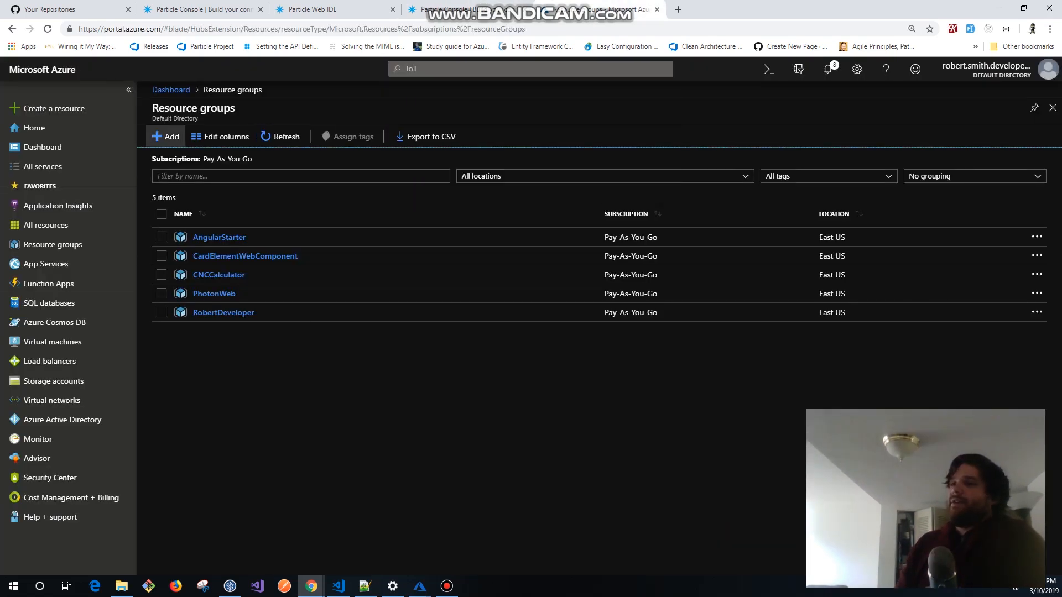
# Start a new resource group under the Pay-As-You-Go subscription and name it FarmManagment.
pyautogui.click(69, 244)
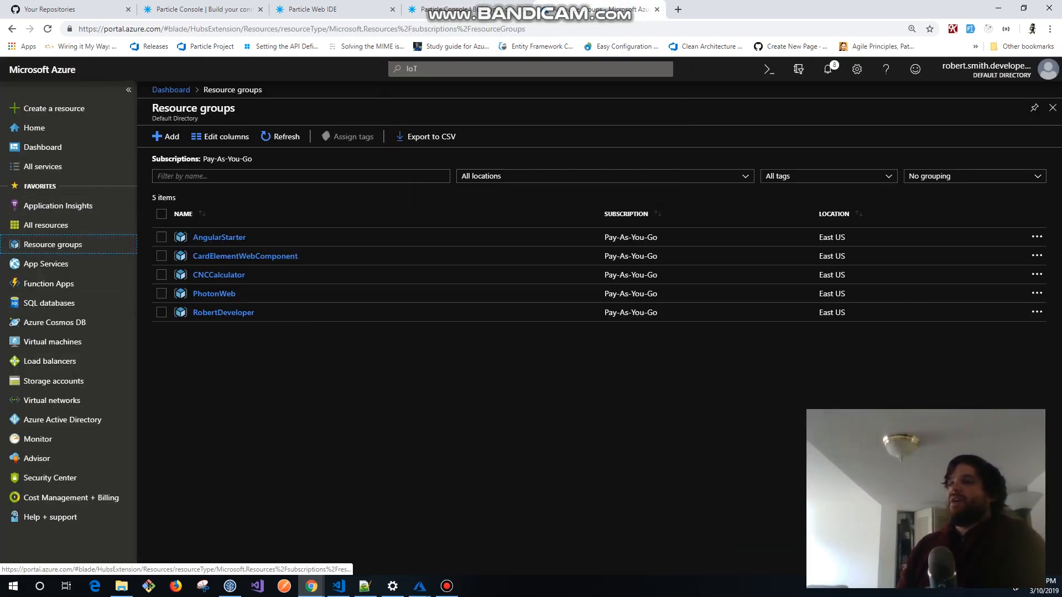
pyautogui.click(166, 137)
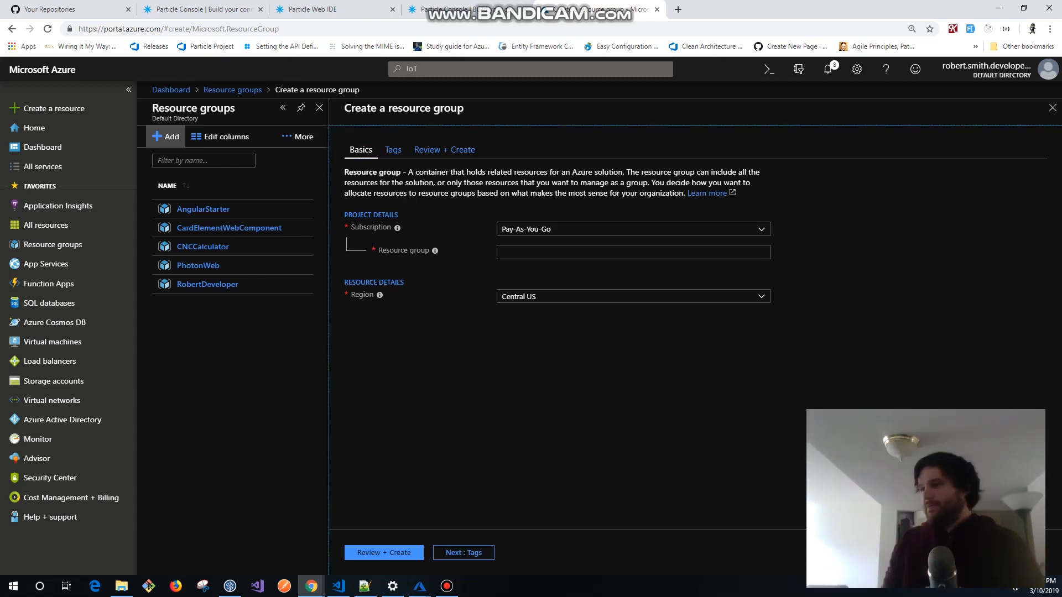
pyautogui.click(634, 229)
pyautogui.click(634, 244)
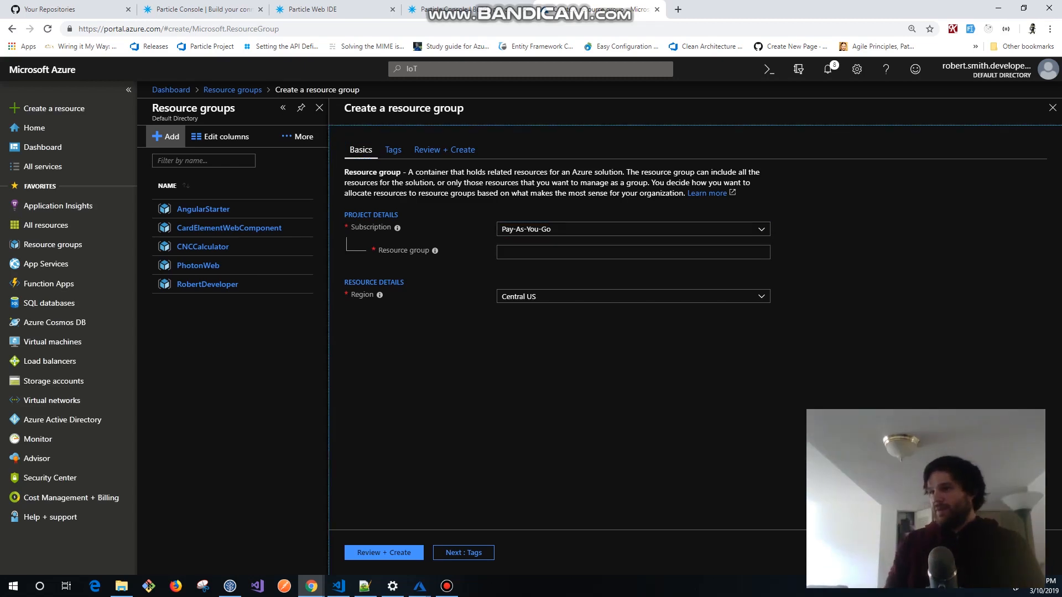
pyautogui.click(633, 253)
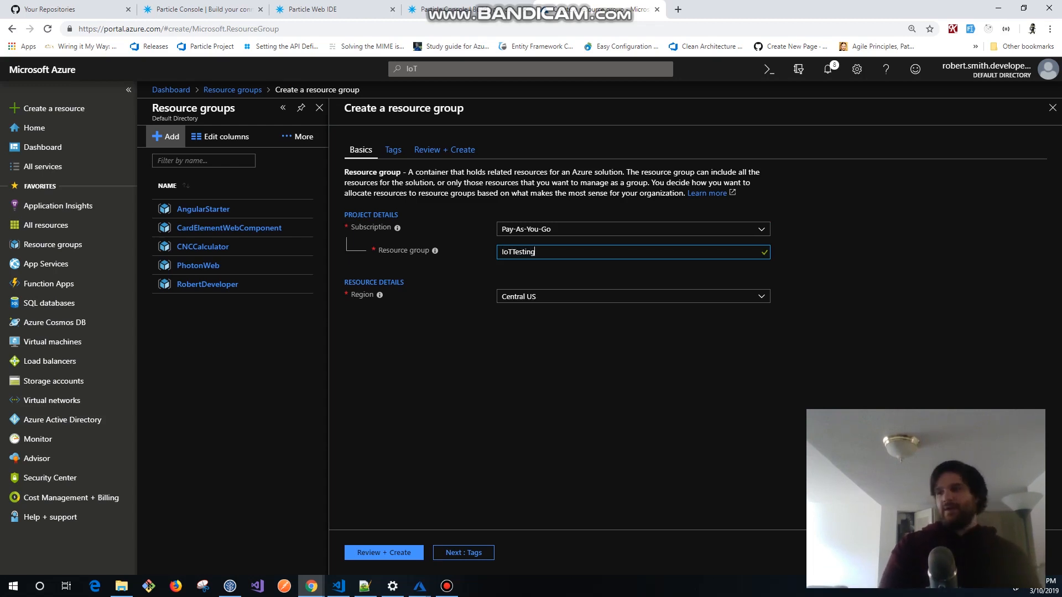
pyautogui.hotkey('ctrl', 'a')
pyautogui.press('BackSpace')
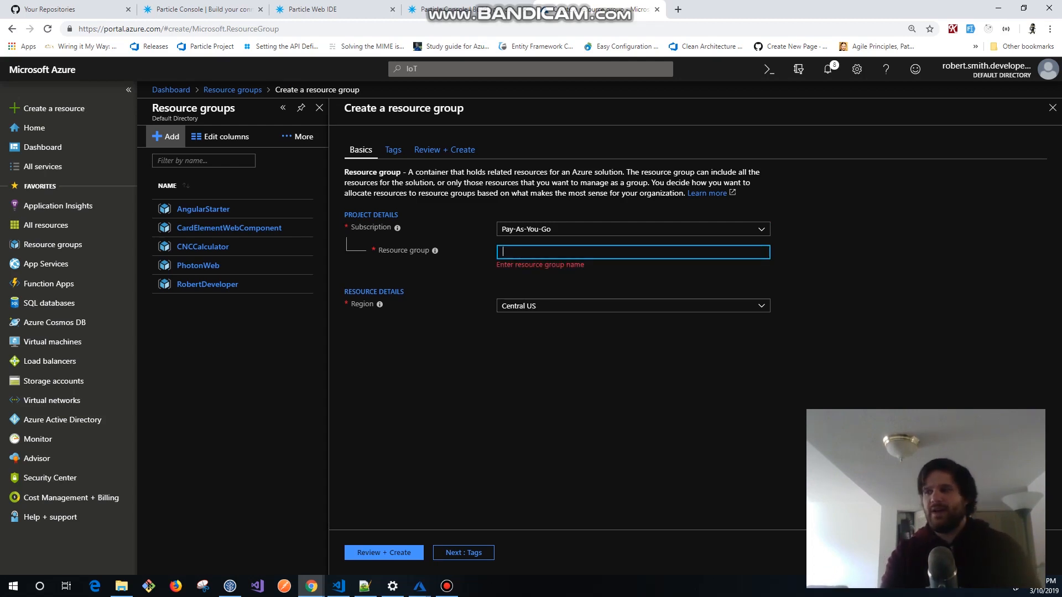
pyautogui.write('FarmManagment')
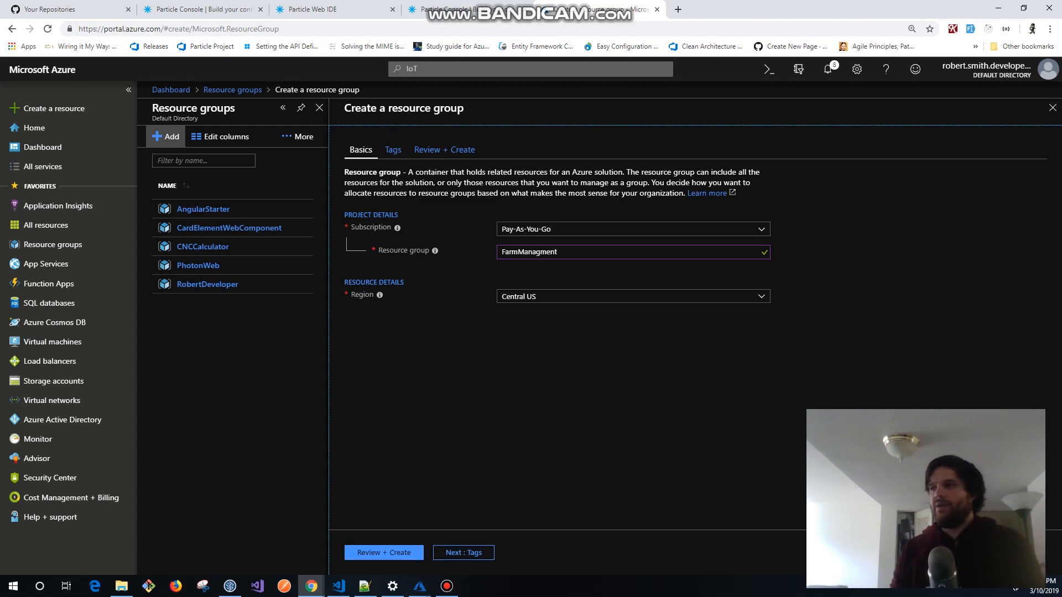
pyautogui.doubleClick(529, 252)
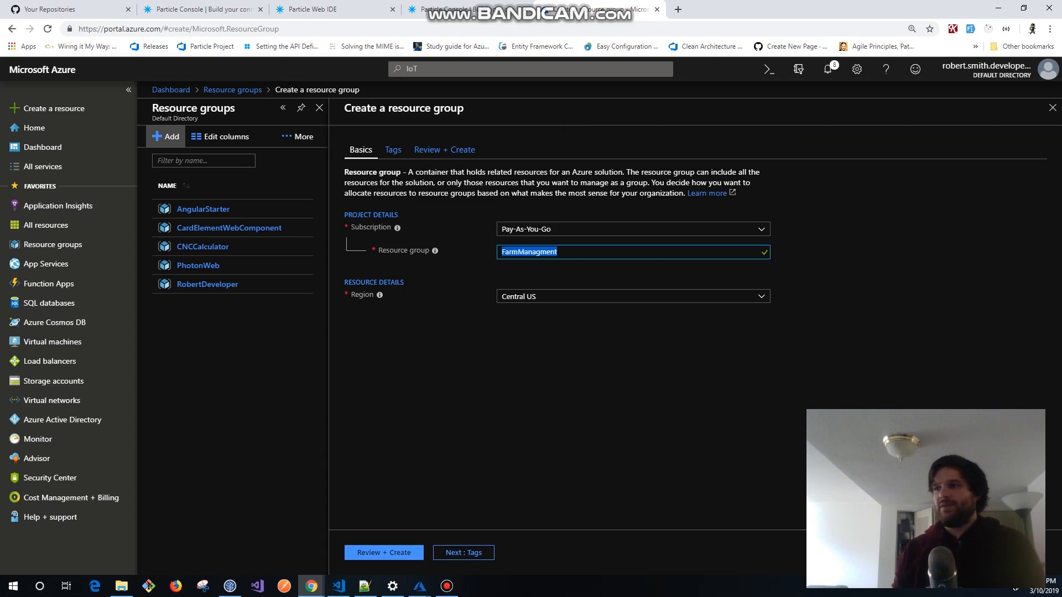
pyautogui.press('BackSpace')
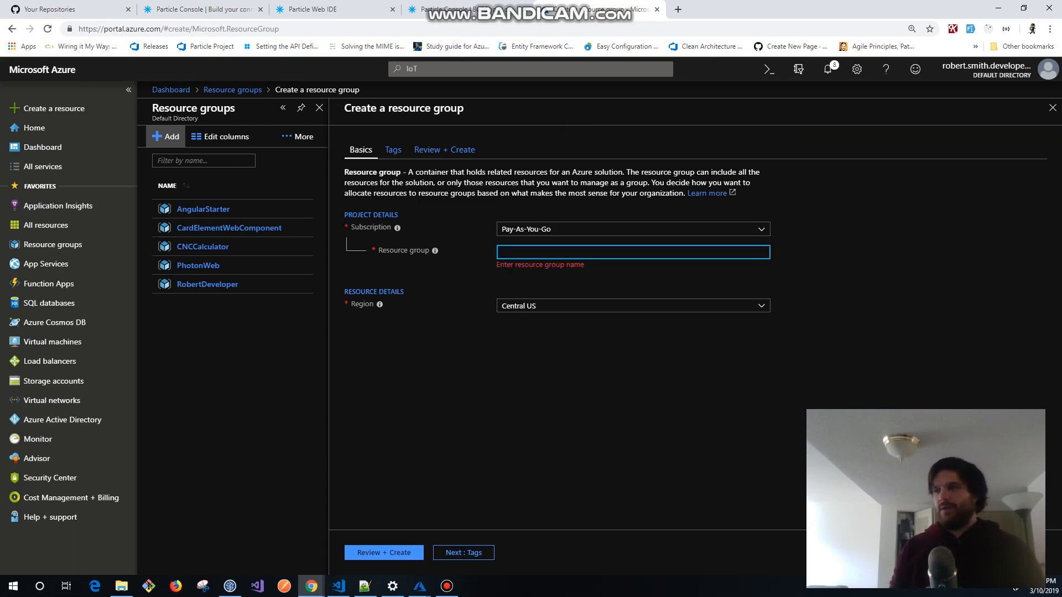
pyautogui.hotkey('ctrl', 'z')
# Review and create the resource group, and open FarmManagment from the refreshed resource group list.
pyautogui.click(378, 553)
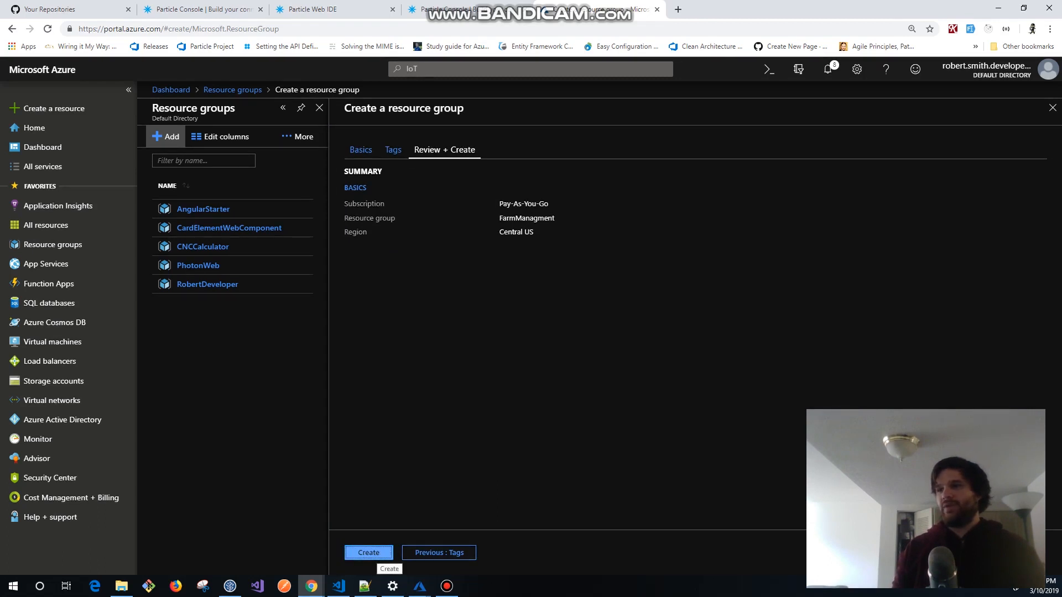
pyautogui.click(368, 553)
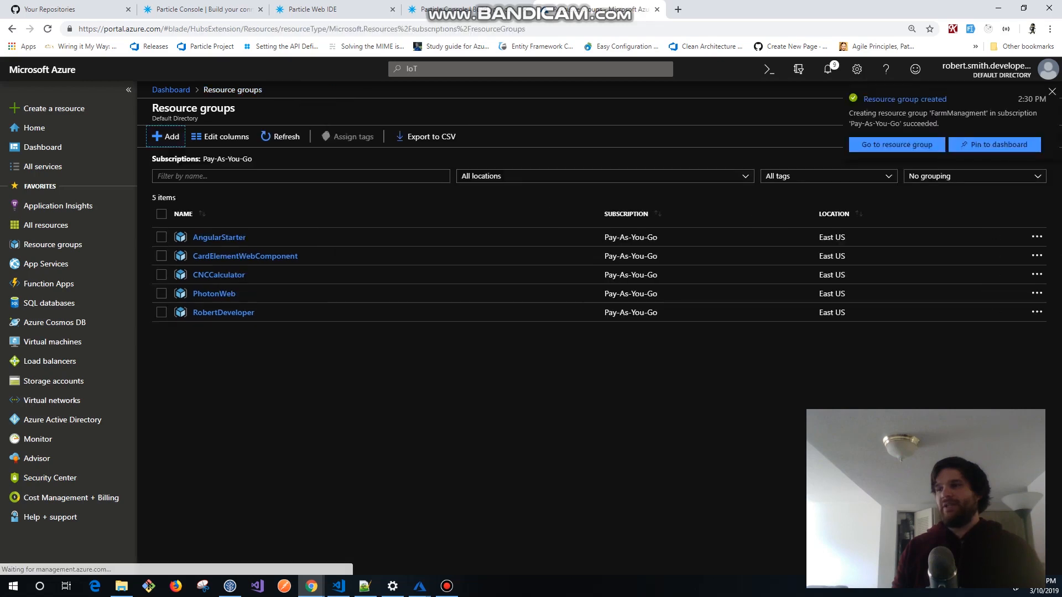
pyautogui.click(280, 137)
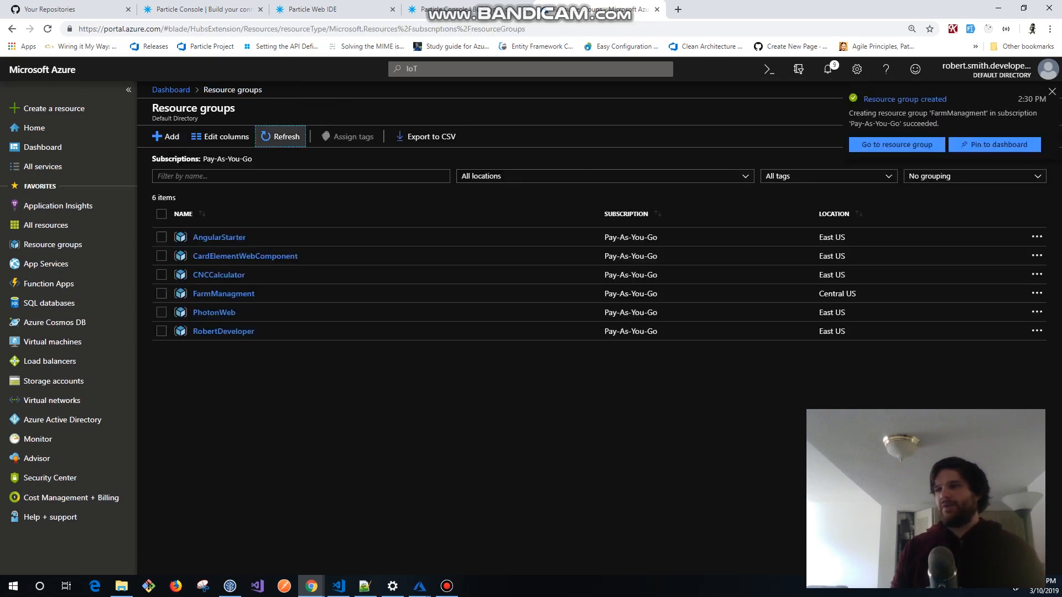
pyautogui.click(281, 137)
pyautogui.click(223, 293)
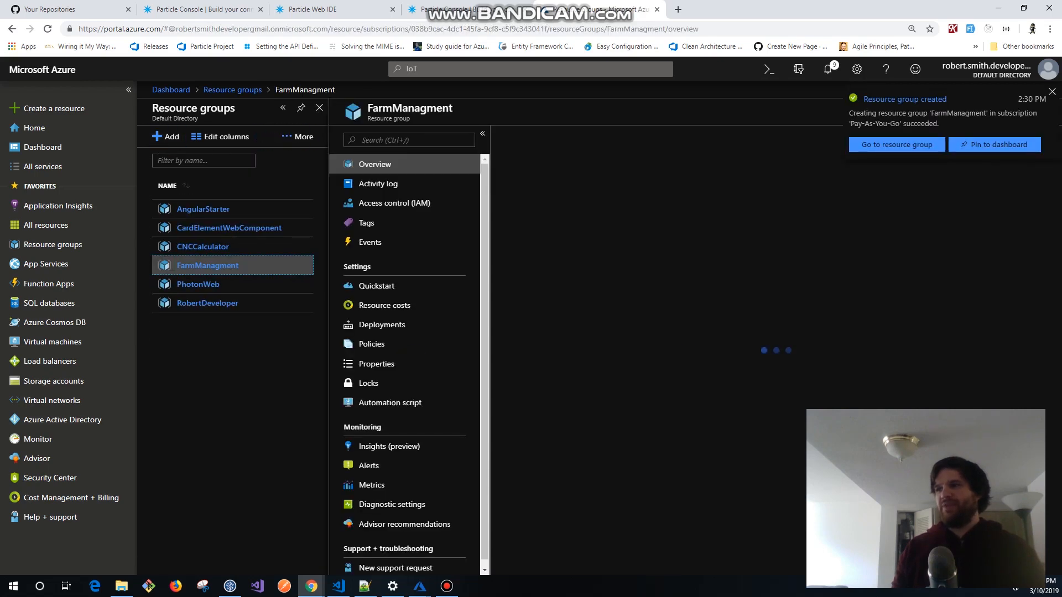
# Search the portal for IoT, and start creating a new hub in the IoT Hub service.
pyautogui.click(454, 70)
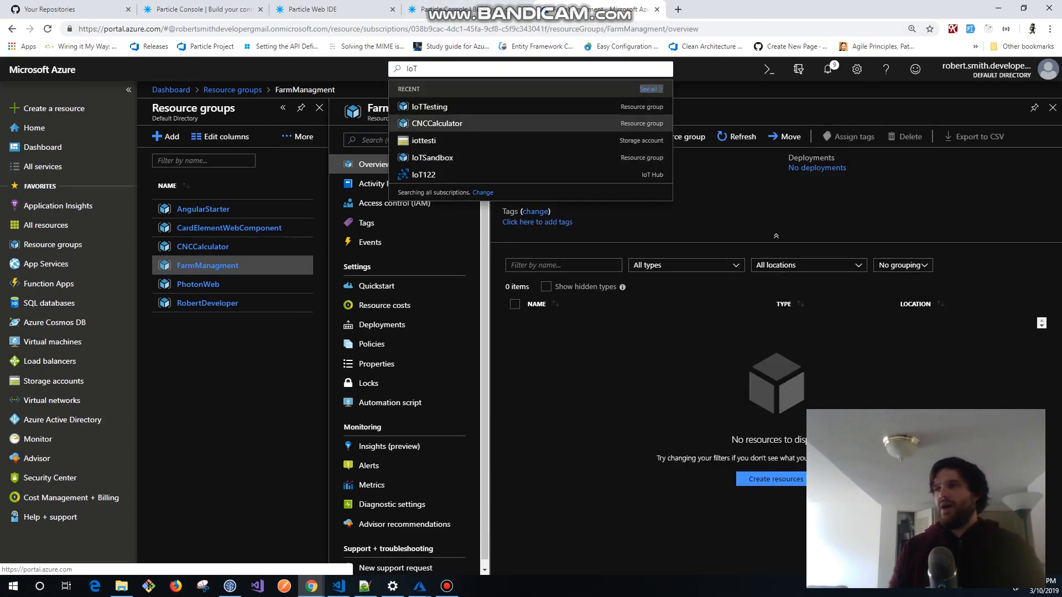
pyautogui.write('R')
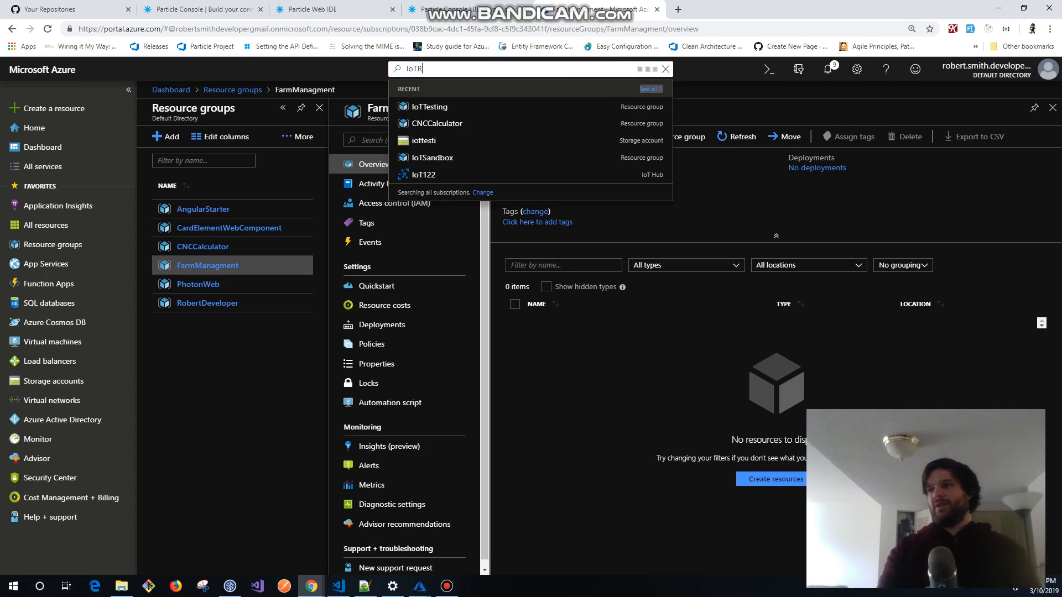
pyautogui.press('BackSpace')
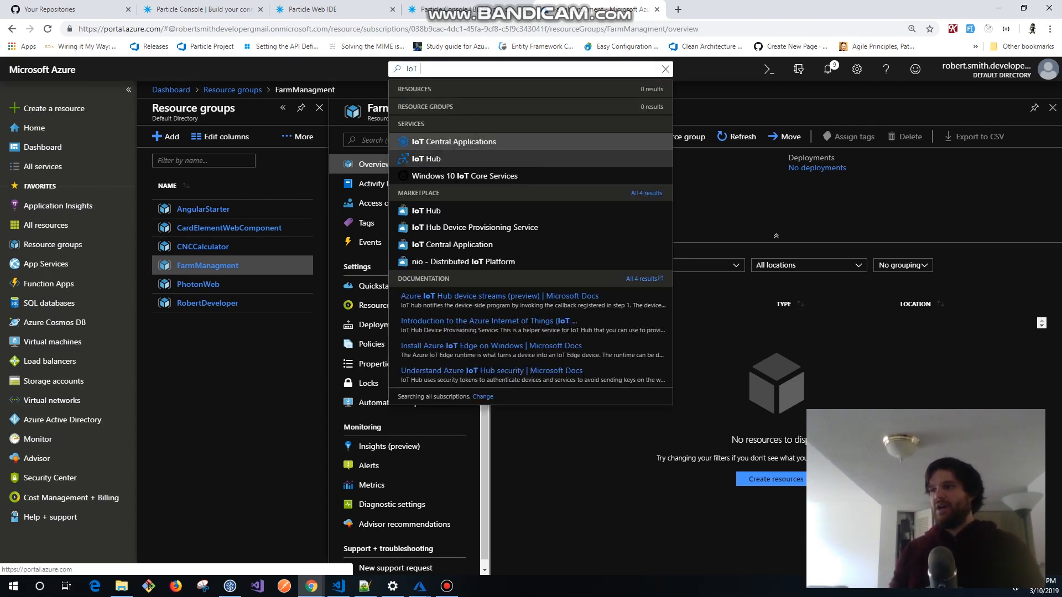
pyautogui.click(426, 159)
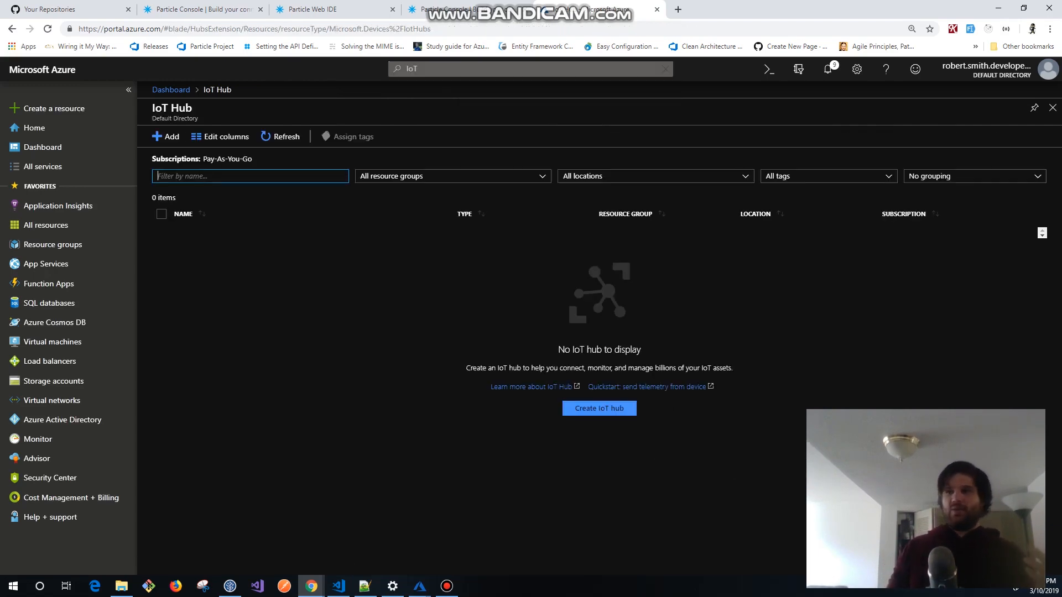
pyautogui.click(599, 408)
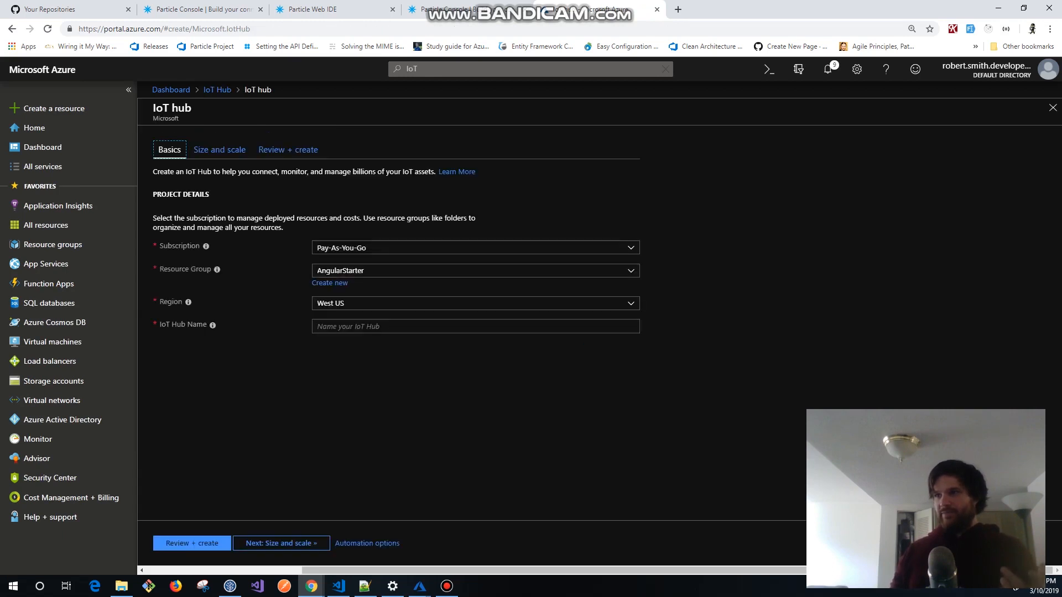
# Assign the IoT hub to the FarmManagment resource group and set its region to Central US.
pyautogui.click(476, 271)
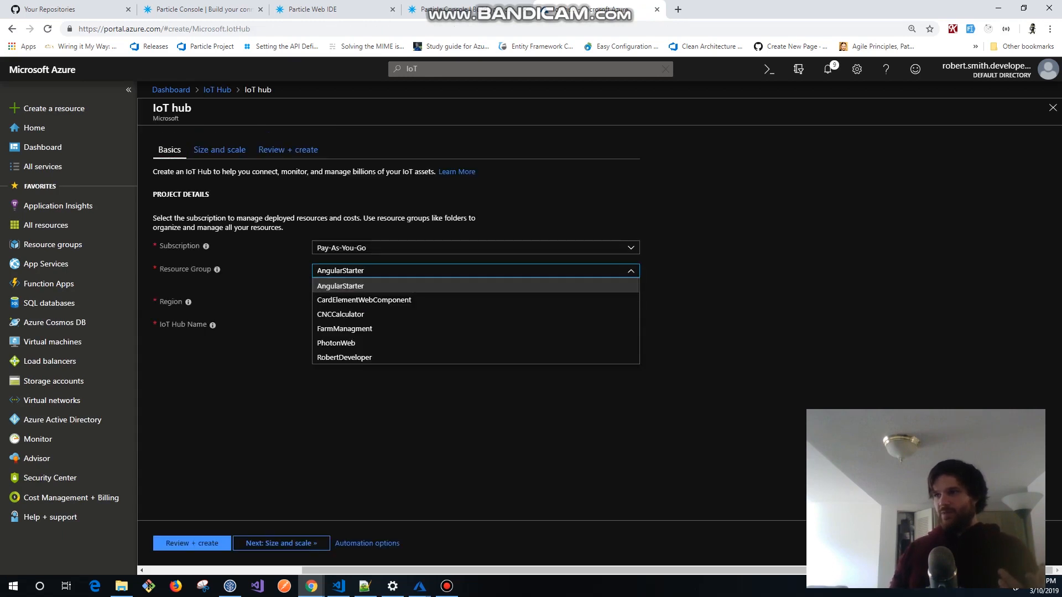
pyautogui.click(475, 329)
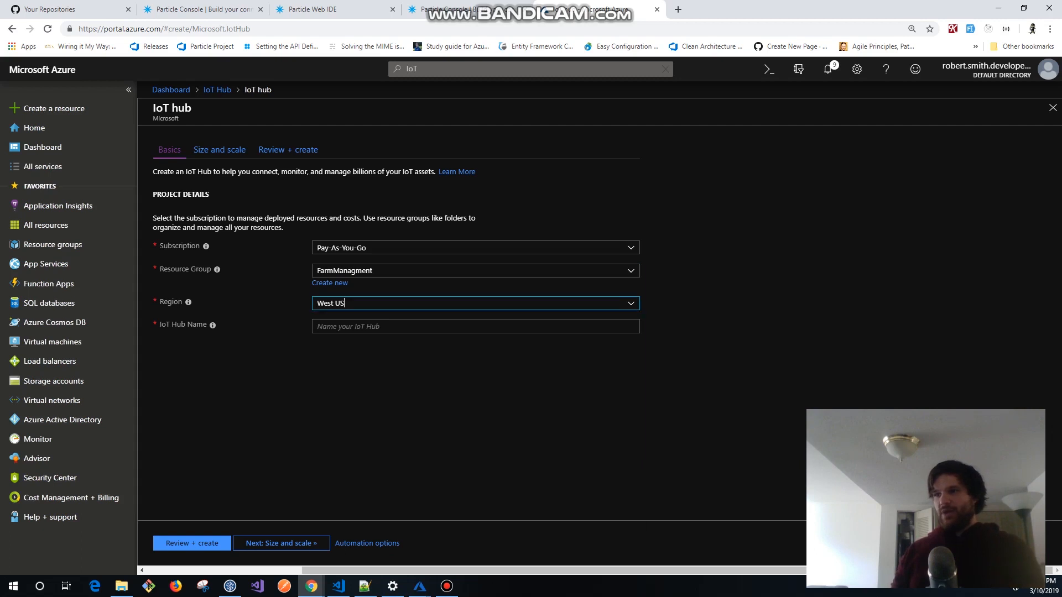
pyautogui.click(476, 303)
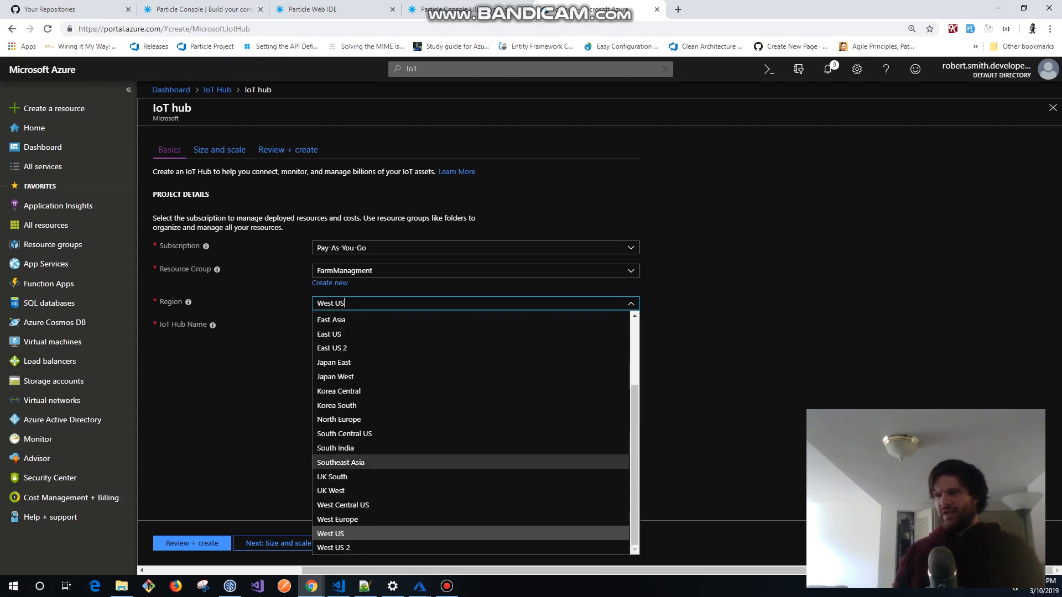
pyautogui.scroll(2, 387, 418)
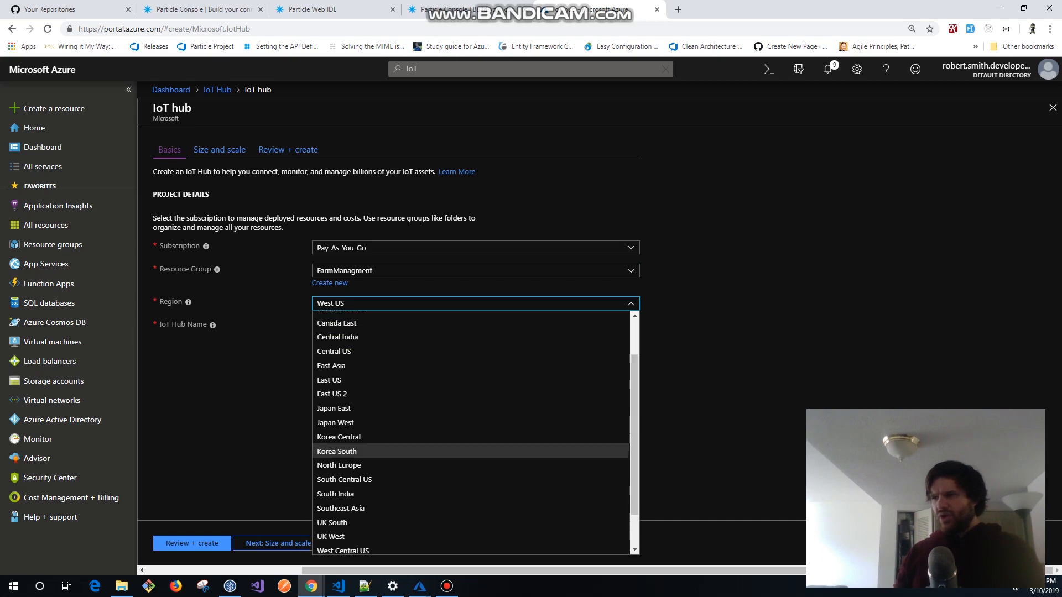
pyautogui.scroll(-3, 387, 421)
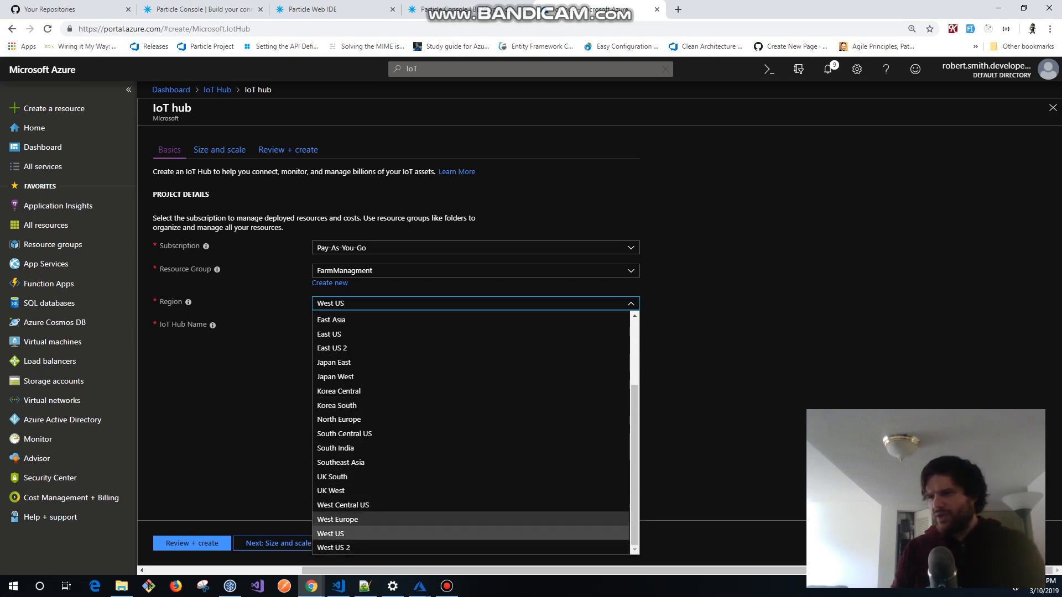
pyautogui.scroll(2, 388, 437)
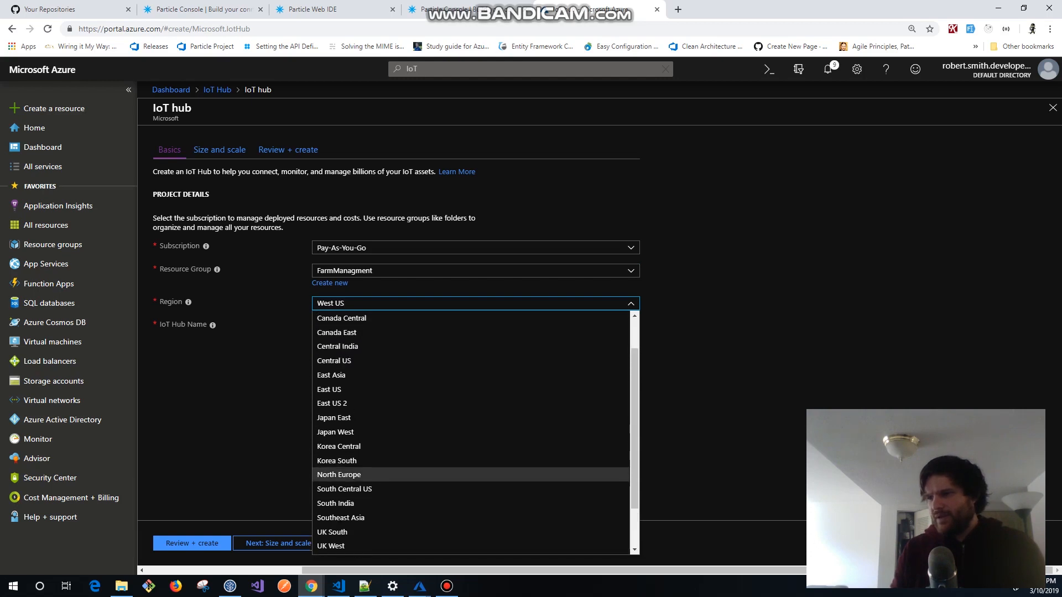
pyautogui.scroll(2, 360, 387)
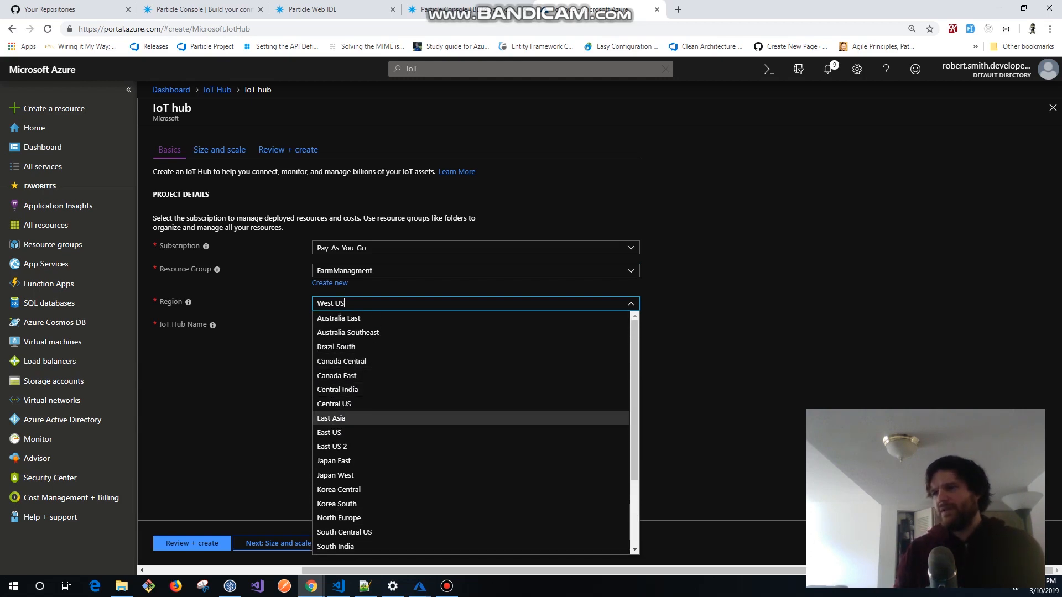
pyautogui.click(697, 398)
pyautogui.click(338, 303)
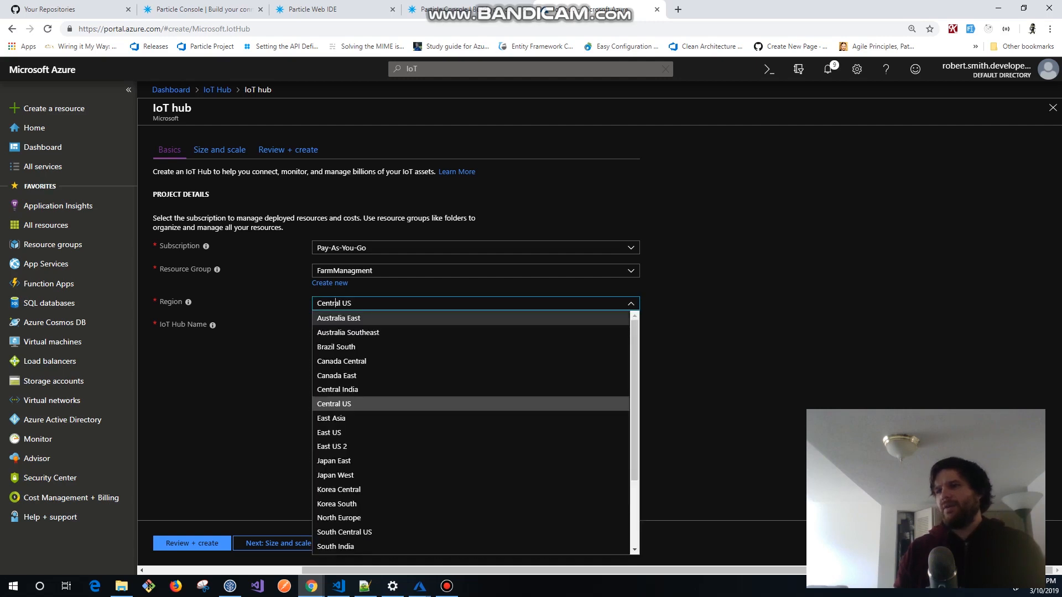
pyautogui.click(282, 343)
# Name the IoT hub FarmManagment.
pyautogui.click(354, 327)
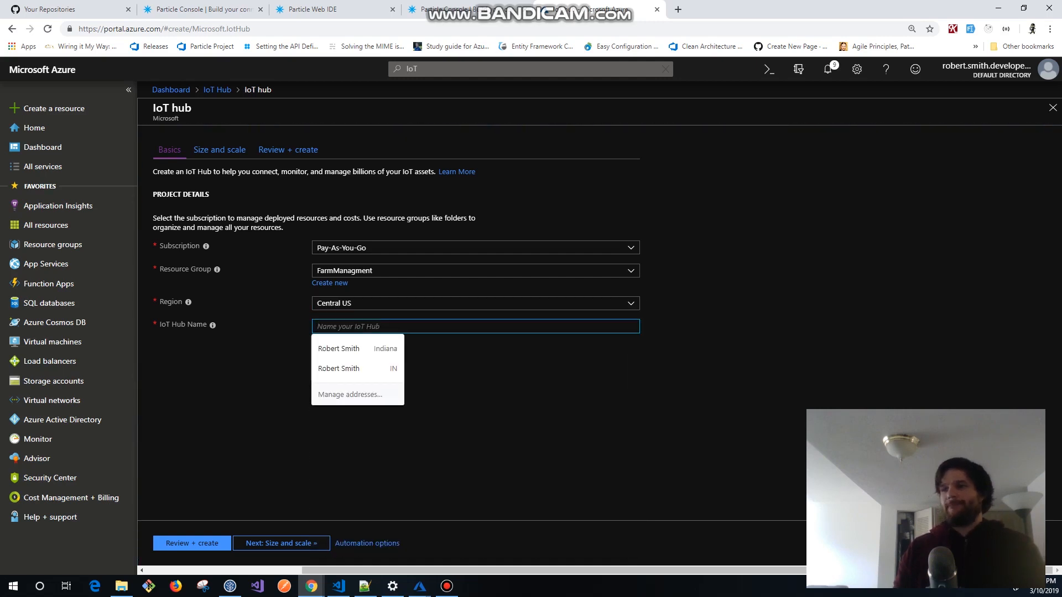
pyautogui.click(282, 376)
pyautogui.click(354, 326)
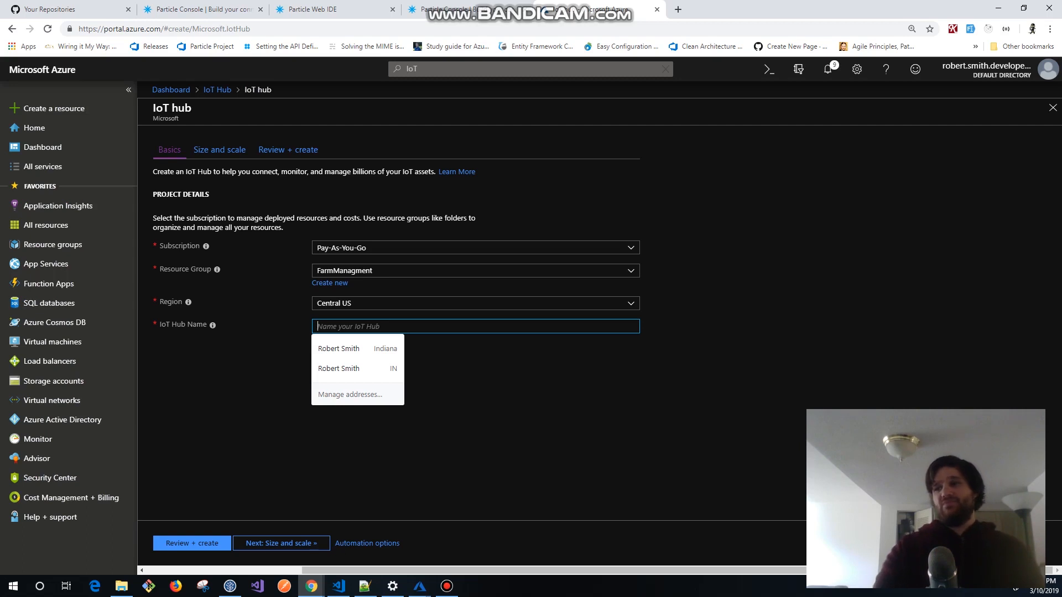
pyautogui.write('FarmMana')
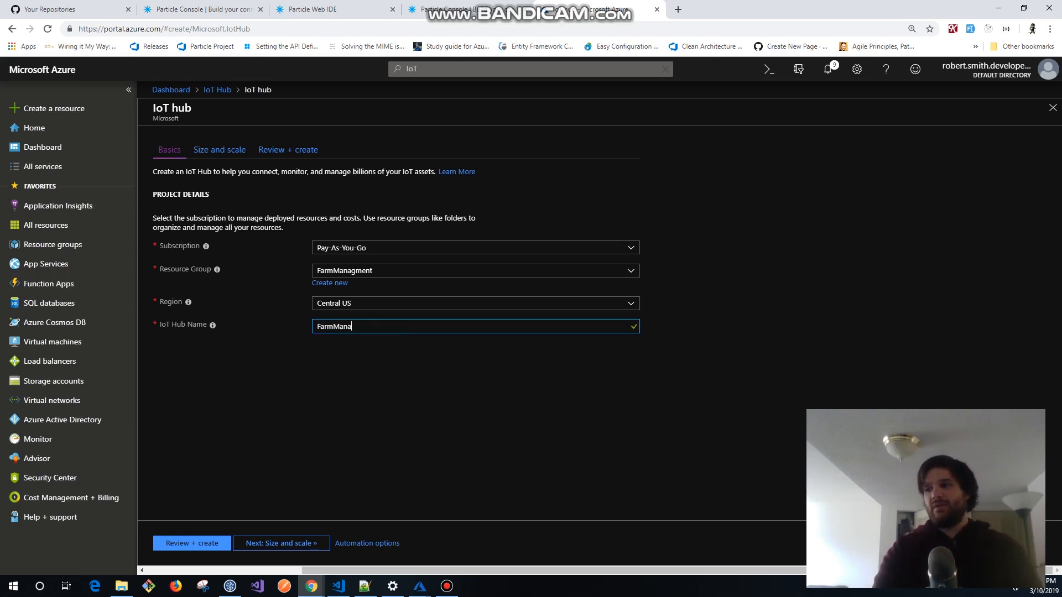
pyautogui.write('gment')
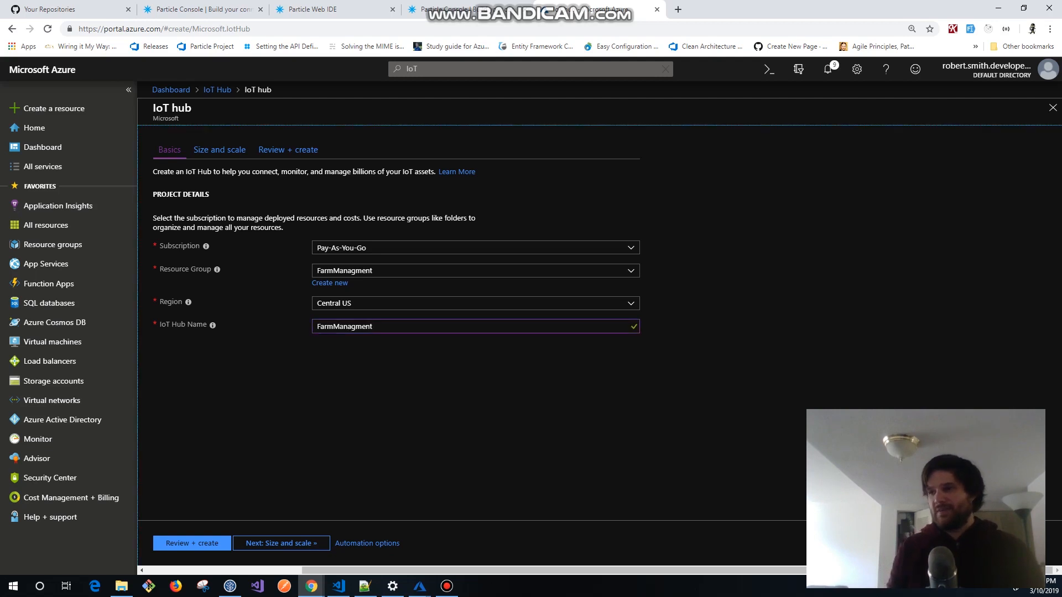
# Look up "Managment" from the hub name on Google in a new browser tab and follow the suggested spelling "Management".
pyautogui.moveTo(333, 326); pyautogui.dragTo(373, 326)
pyautogui.hotkey('ctrl', 'c')
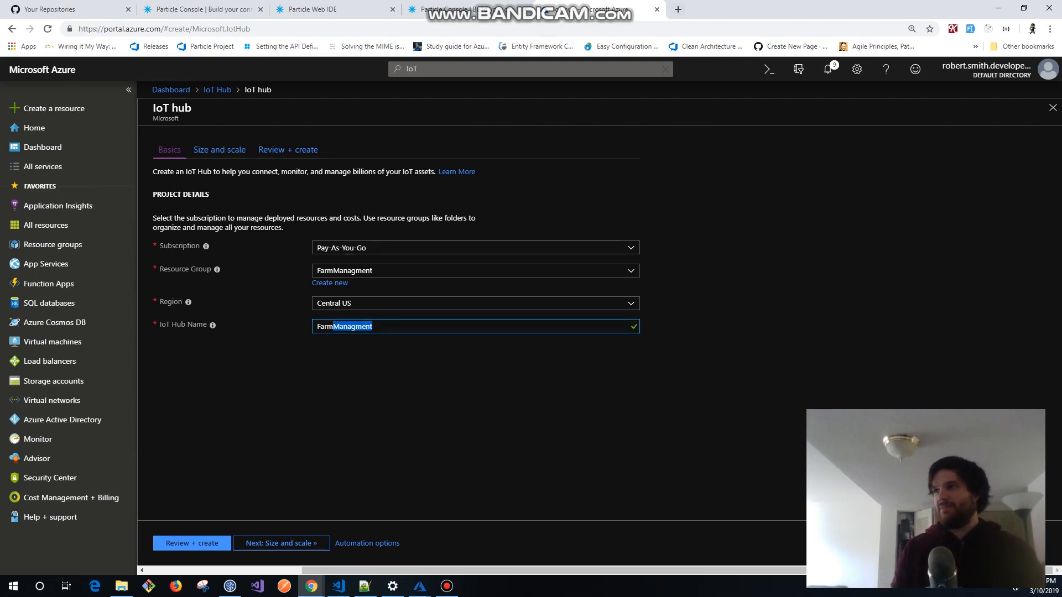
pyautogui.click(679, 9)
pyautogui.hotkey('ctrl', 'v')
pyautogui.press('Return')
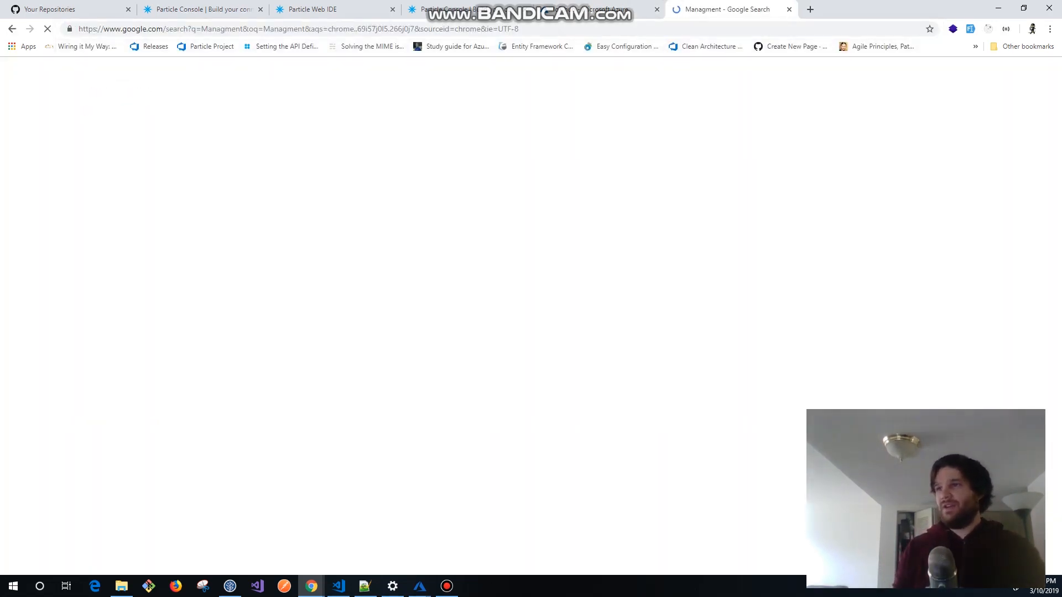
pyautogui.click(188, 158)
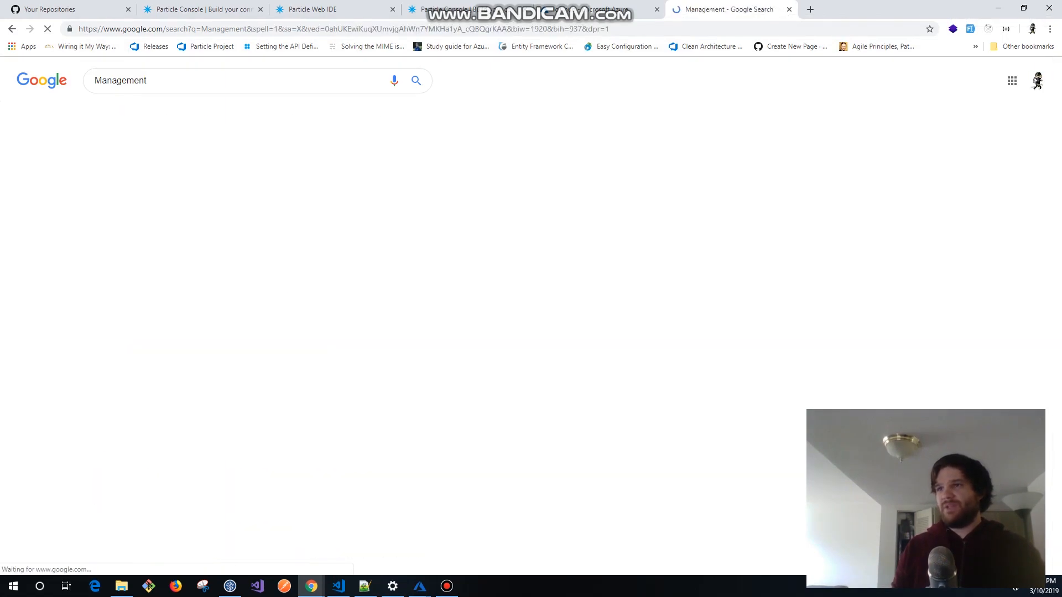
# Return to the Azure portal and correct the IoT hub name to FarmManagement.
pyautogui.click(545, 10)
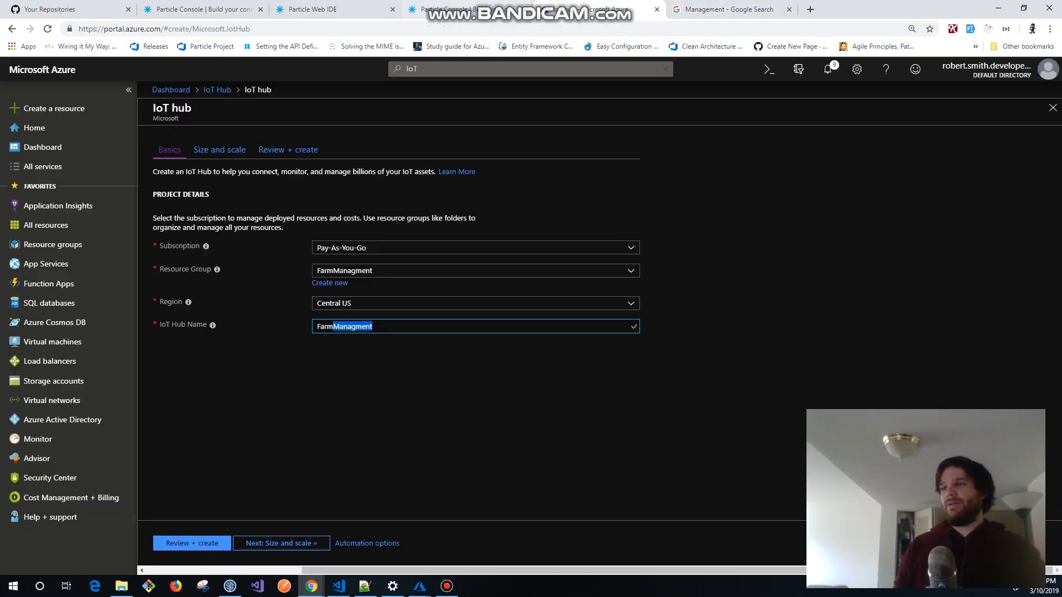
pyautogui.click(454, 381)
pyautogui.moveTo(375, 326); pyautogui.dragTo(333, 327)
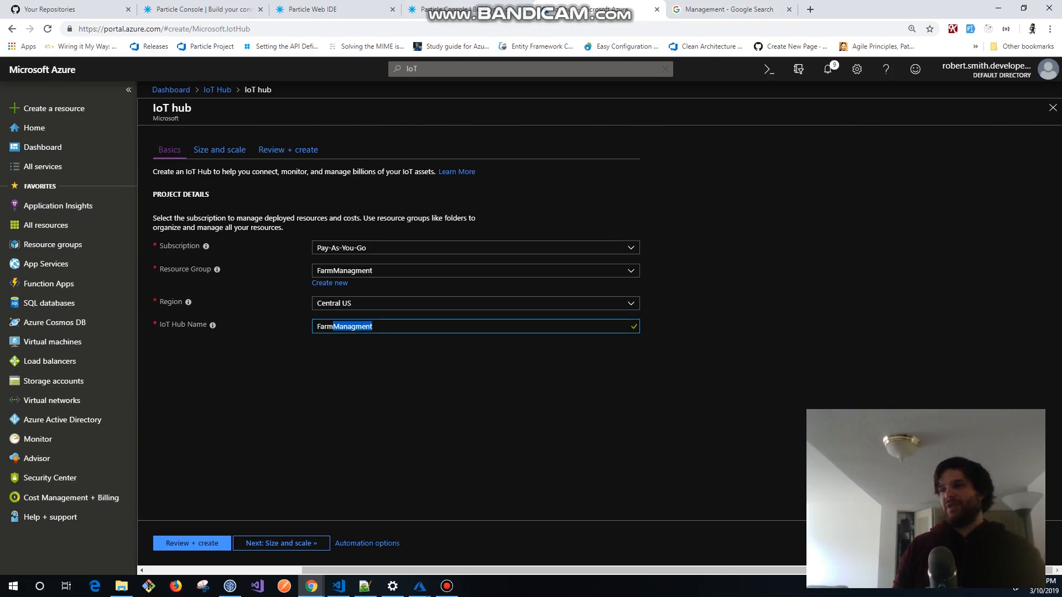
pyautogui.write('Management')
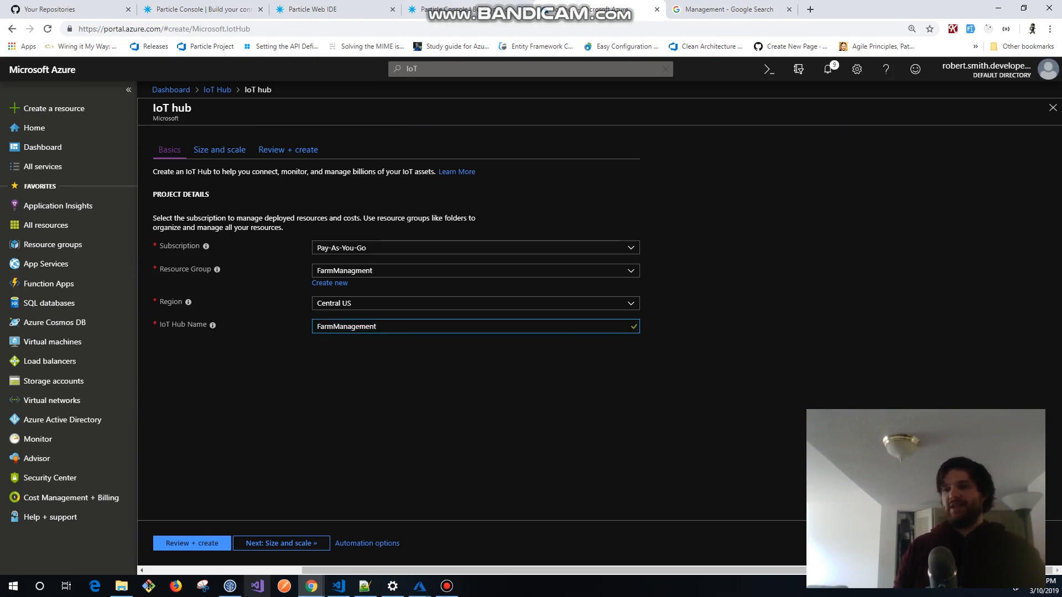
# Set the hub's pricing and scale tier to F1: Free tier, then review and create the IoT hub.
pyautogui.click(282, 544)
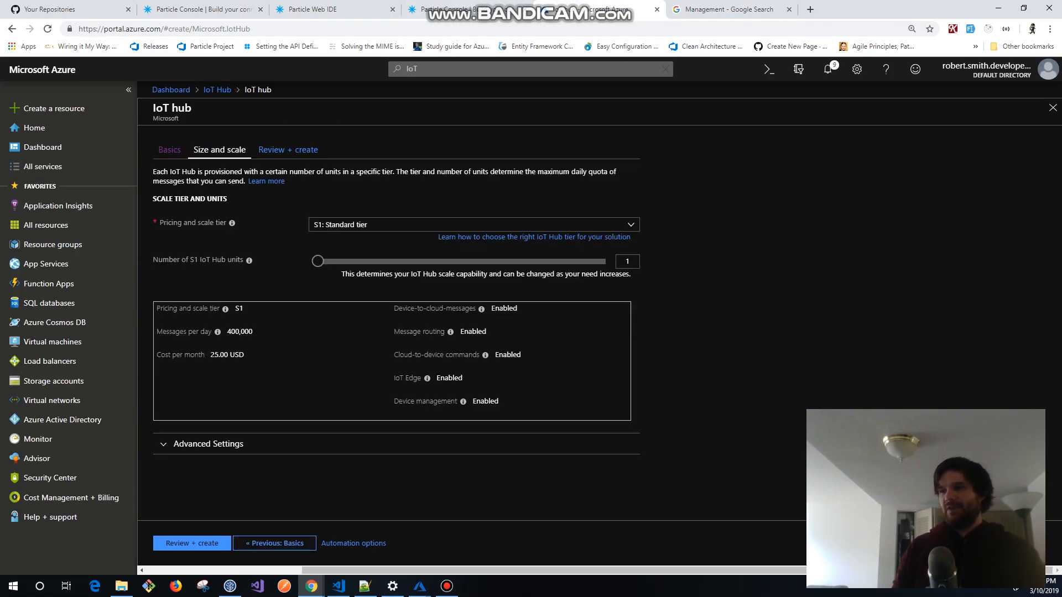
pyautogui.click(474, 225)
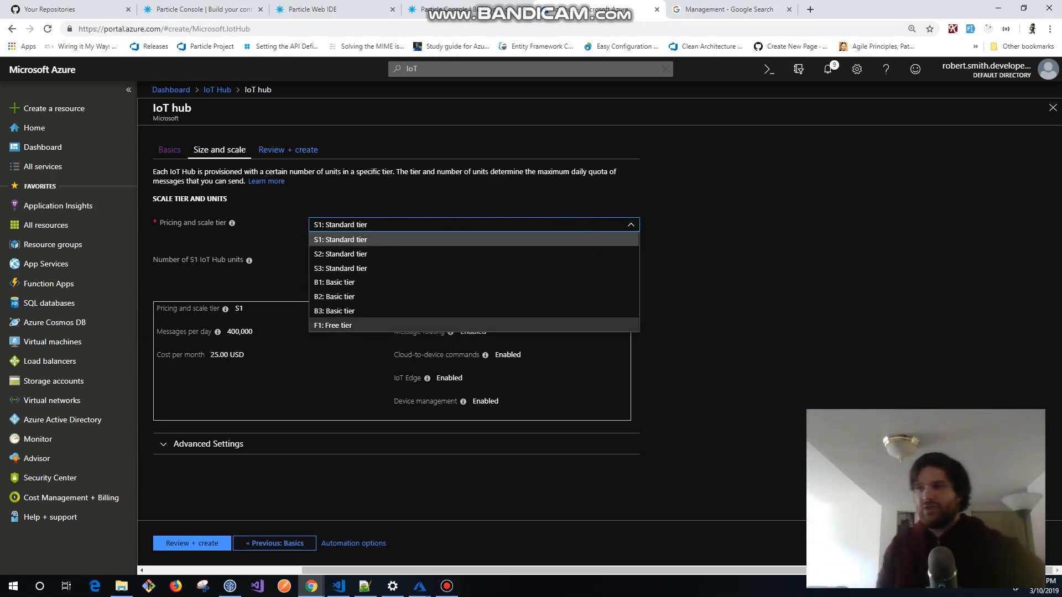
pyautogui.click(474, 325)
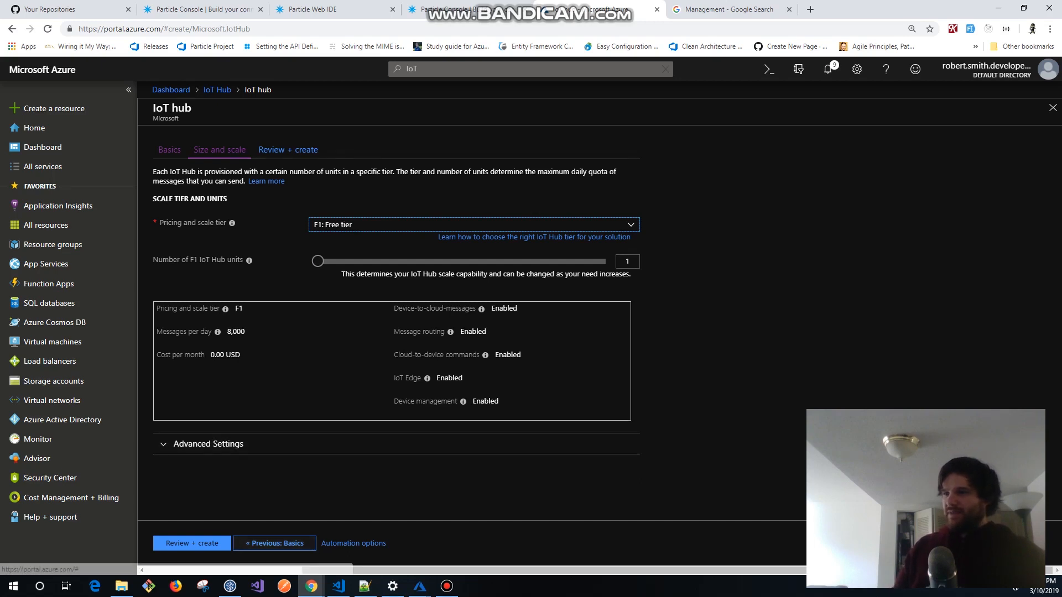
pyautogui.click(186, 543)
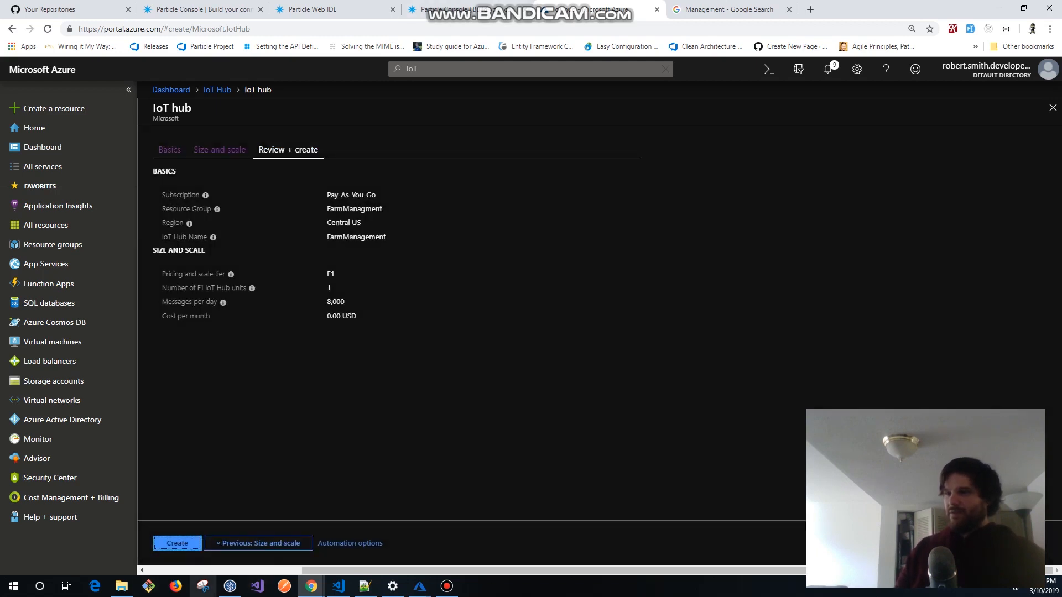
pyautogui.click(186, 543)
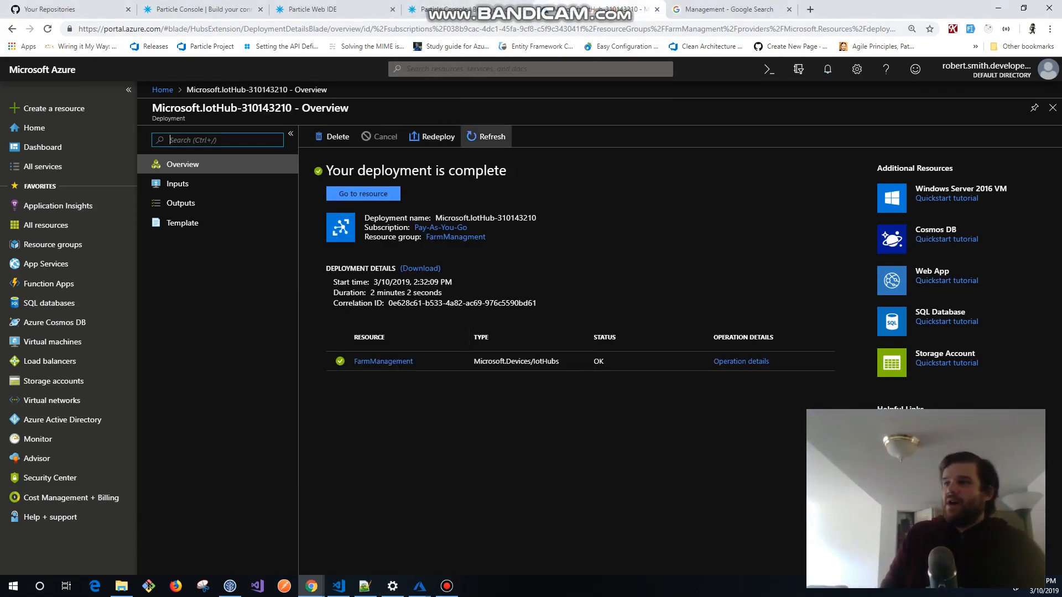
# Open the FarmManagement IoT hub from the FarmManagment resource group.
pyautogui.click(162, 90)
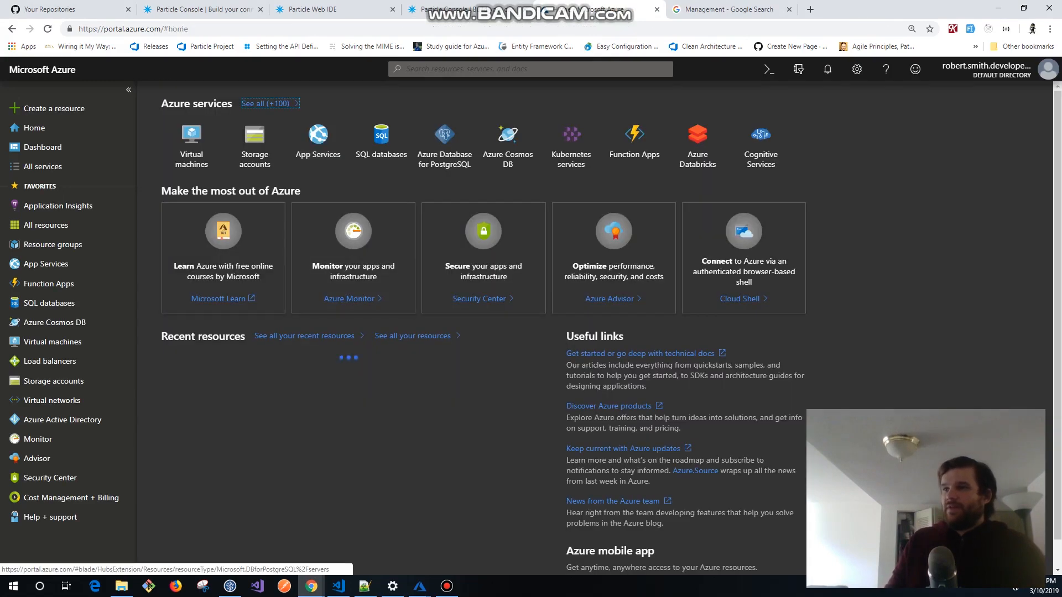
pyautogui.click(53, 245)
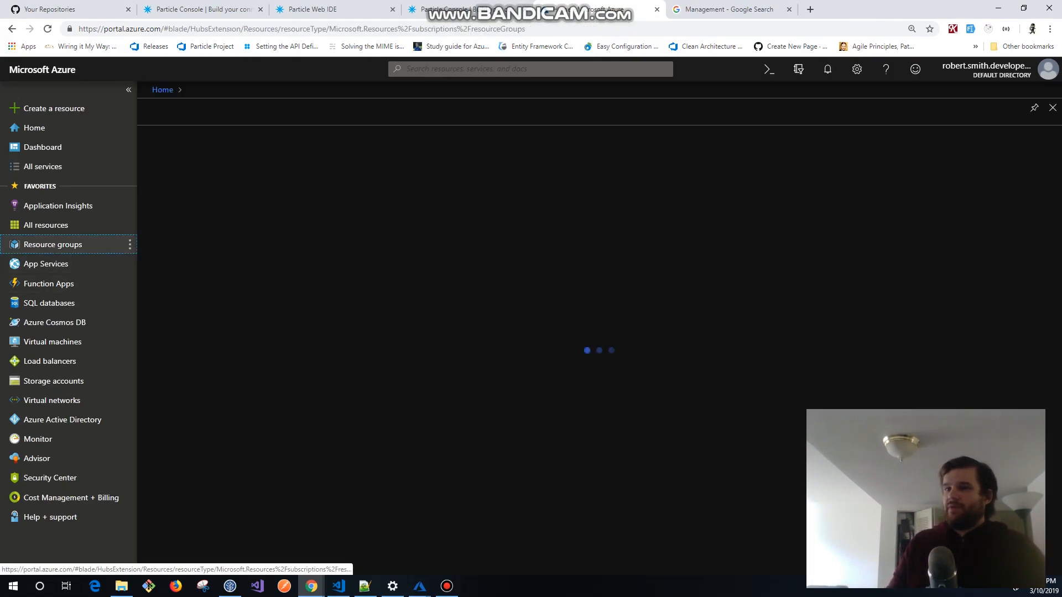
pyautogui.click(223, 294)
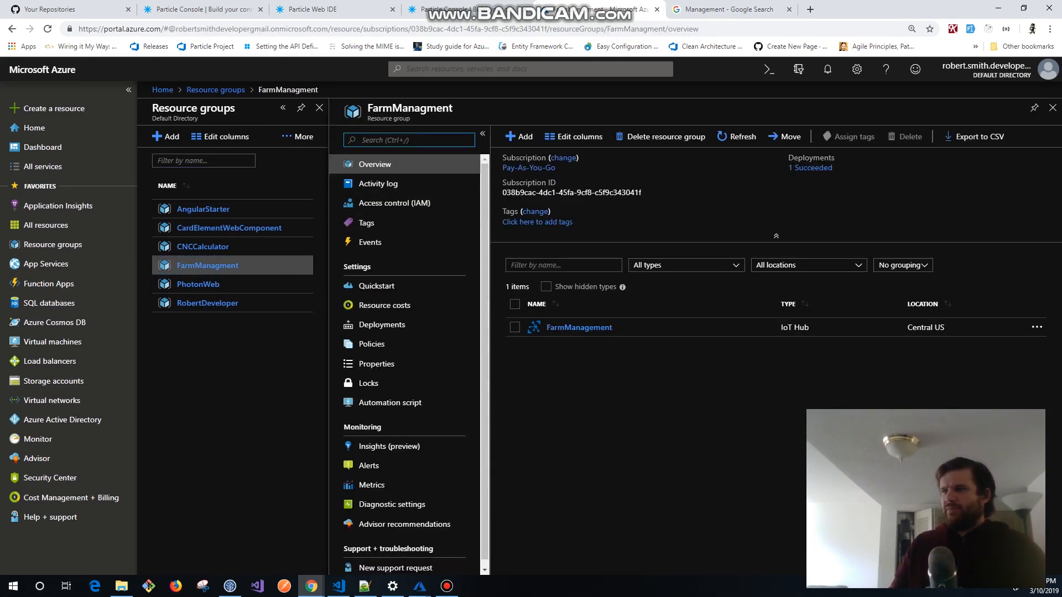
pyautogui.click(579, 327)
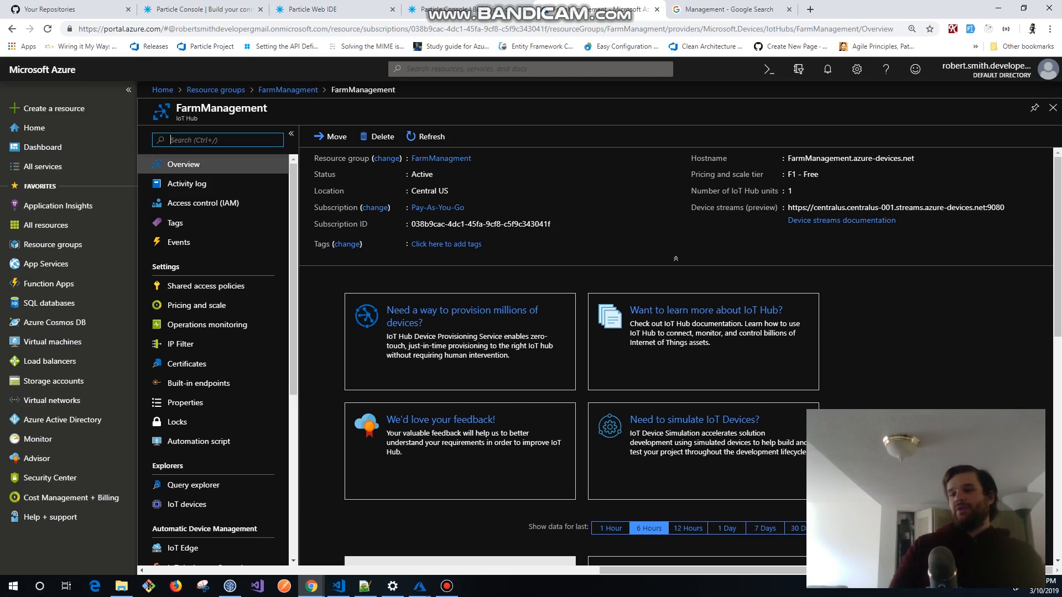
# Find the hub's message routing settings and start a new route named all-farm-events.
pyautogui.write('rout')
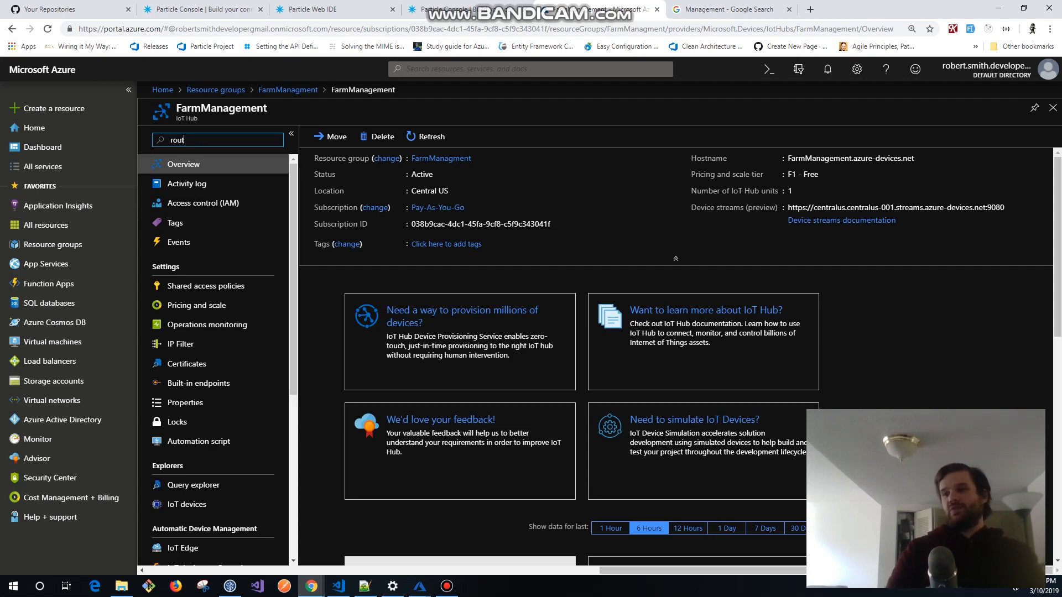
pyautogui.click(197, 184)
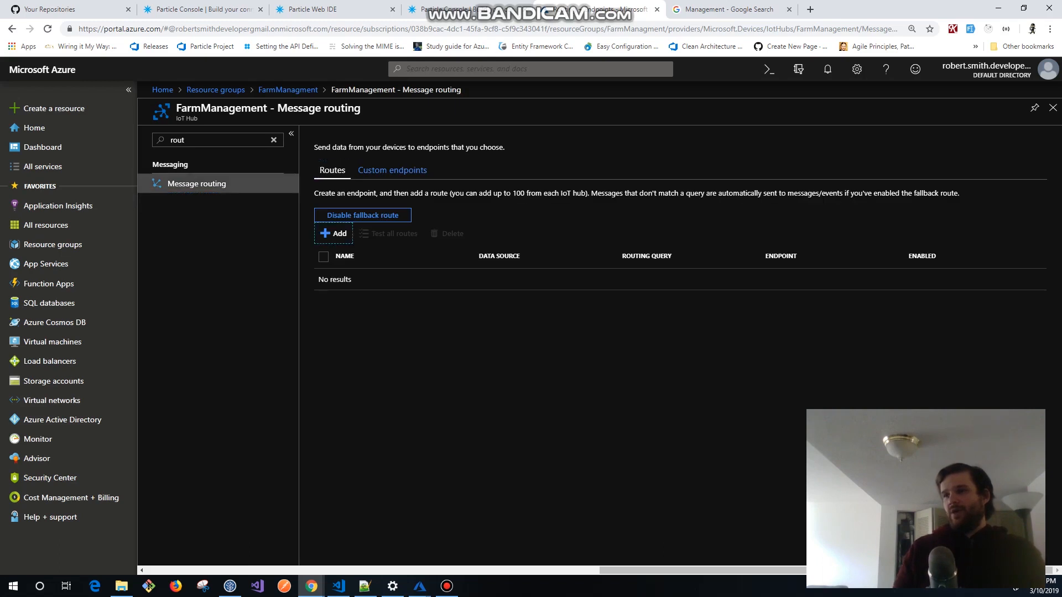
pyautogui.click(332, 233)
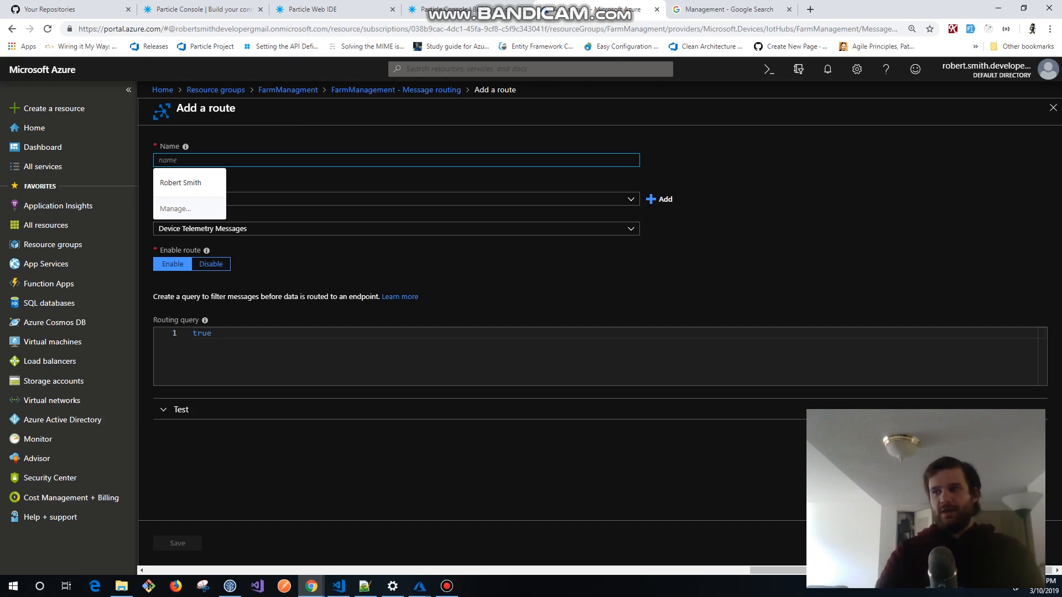
pyautogui.write('farm-events')
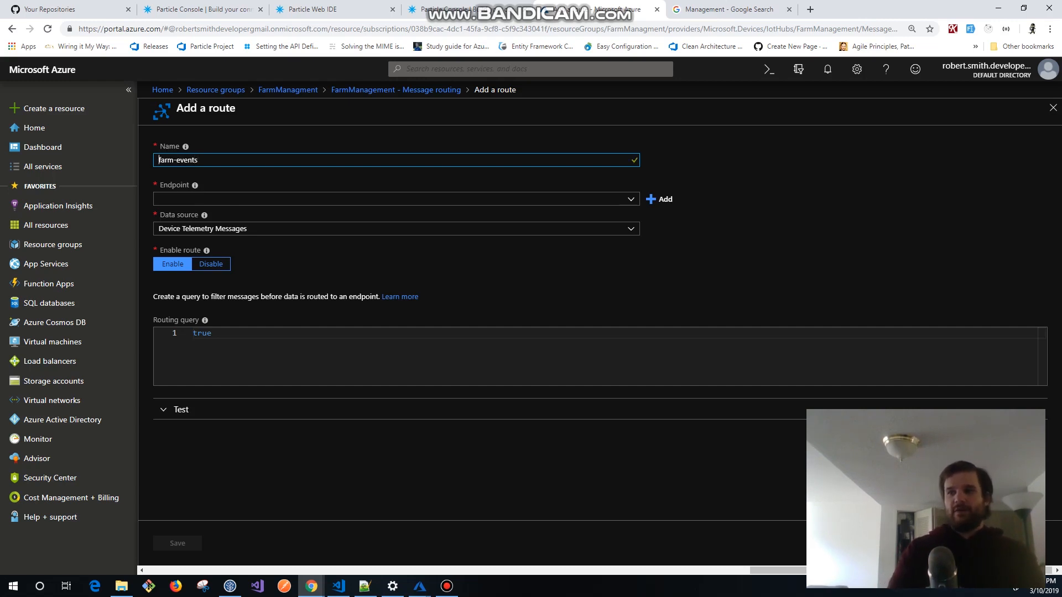
pyautogui.write('all-')
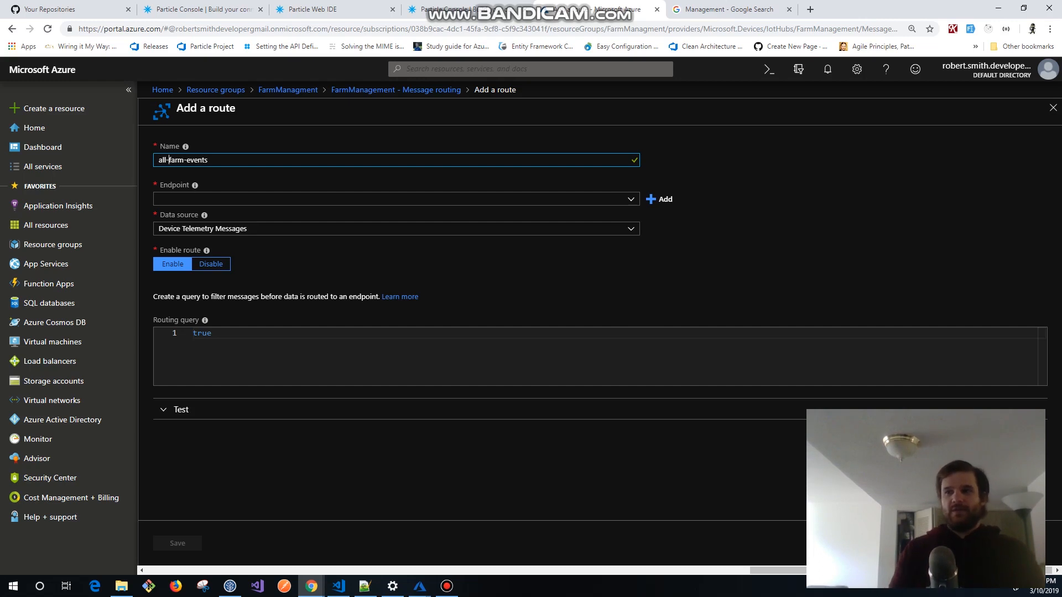
# Start adding a Blob storage endpoint for the route and name it all-farm-events.
pyautogui.click(396, 199)
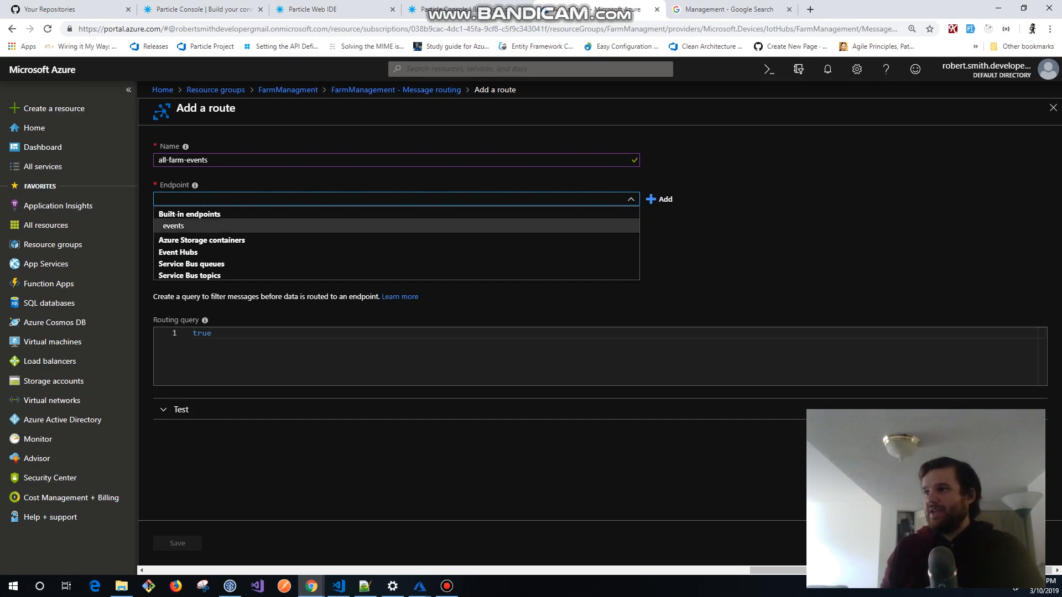
pyautogui.click(659, 199)
pyautogui.click(659, 200)
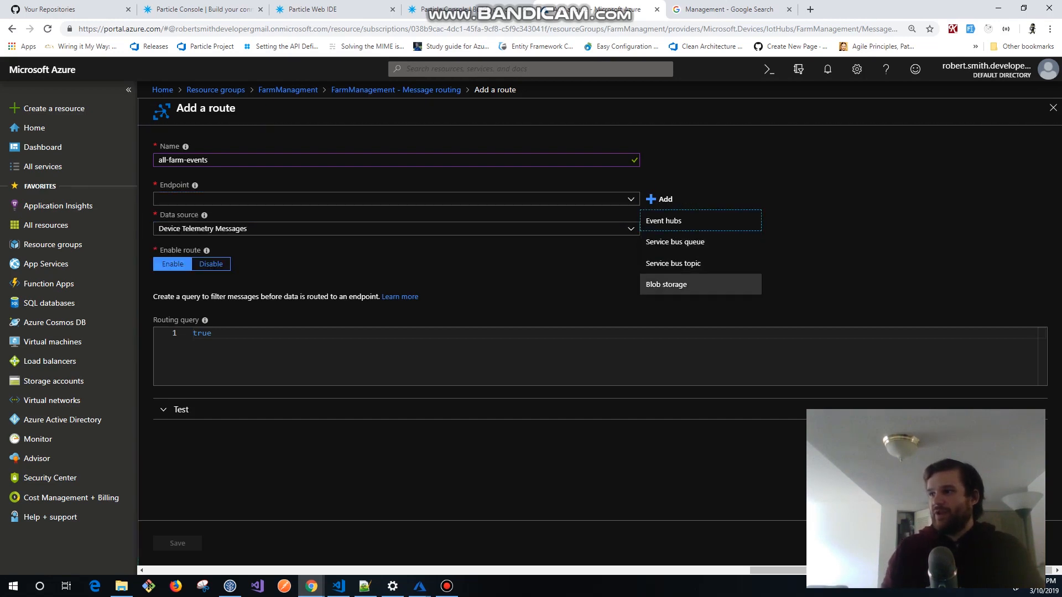
pyautogui.click(666, 284)
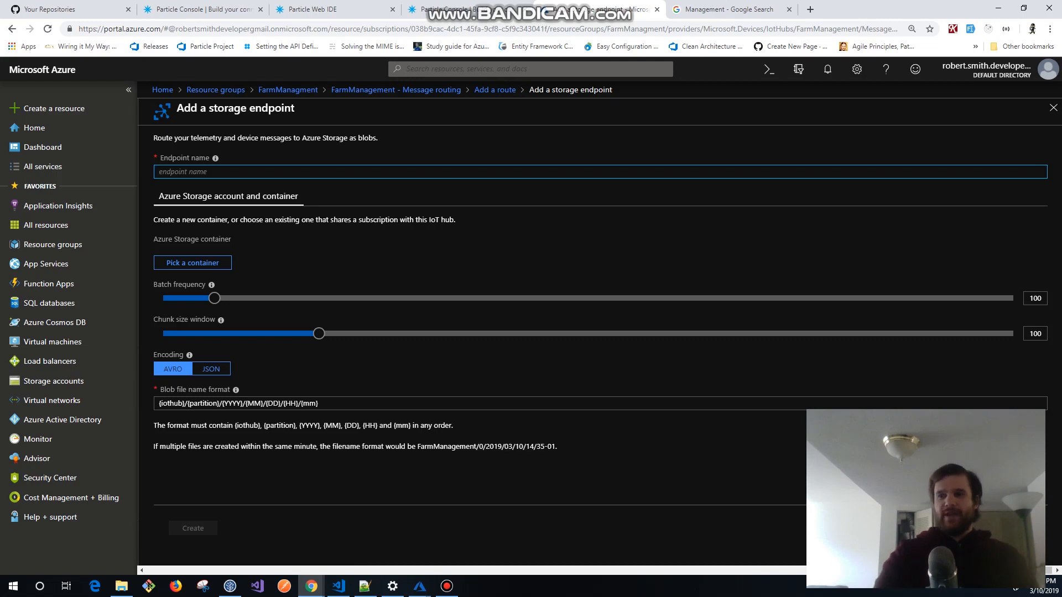
pyautogui.write('farm')
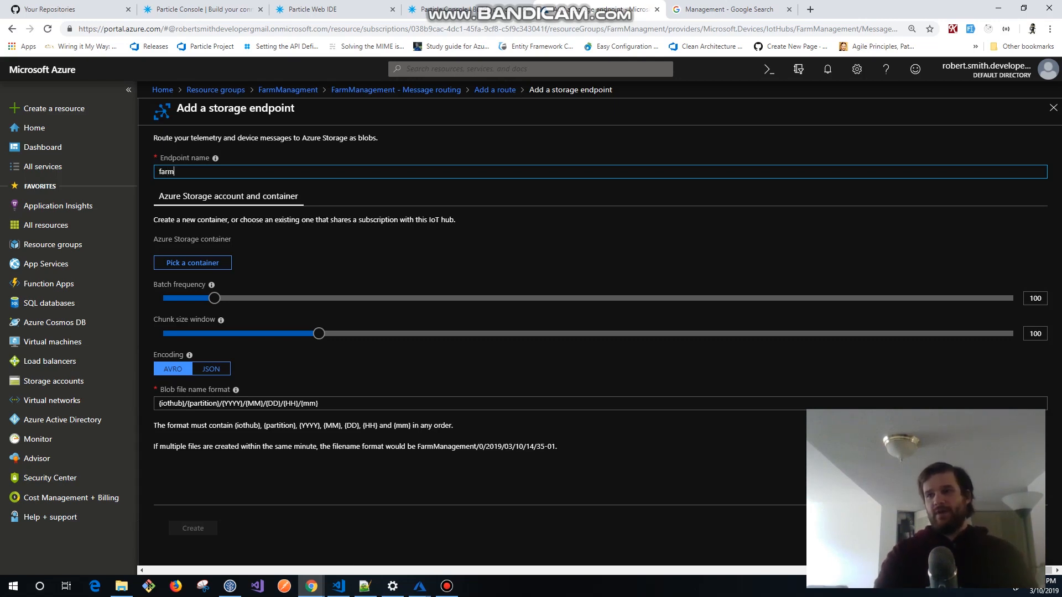
pyautogui.press('BackSpace')
pyautogui.press('BackSpace')
pyautogui.press('BackSpace')
pyautogui.press('BackSpace')
pyautogui.write('all-farm-')
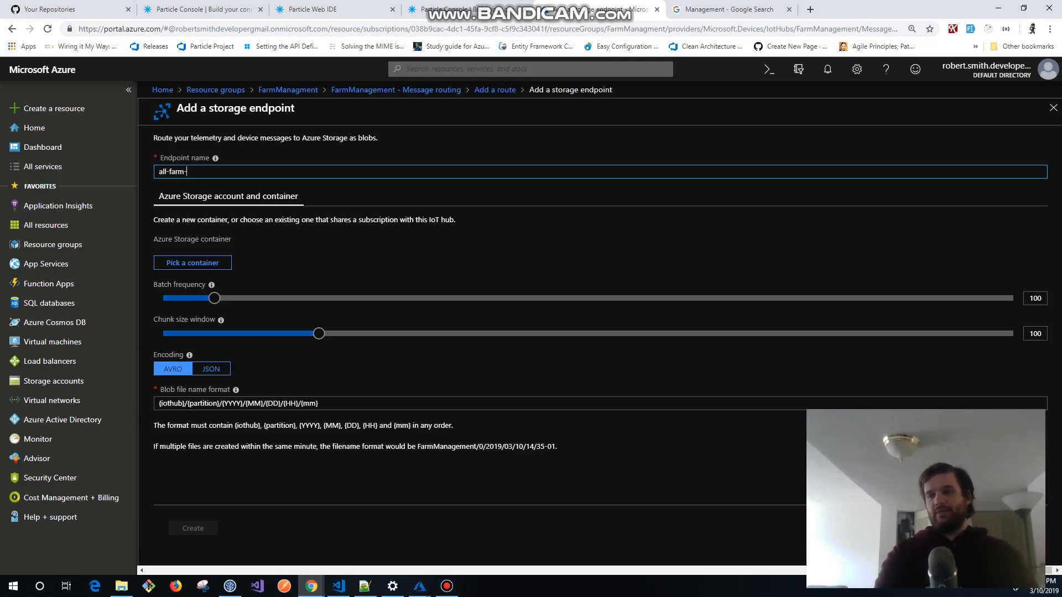
pyautogui.write('events')
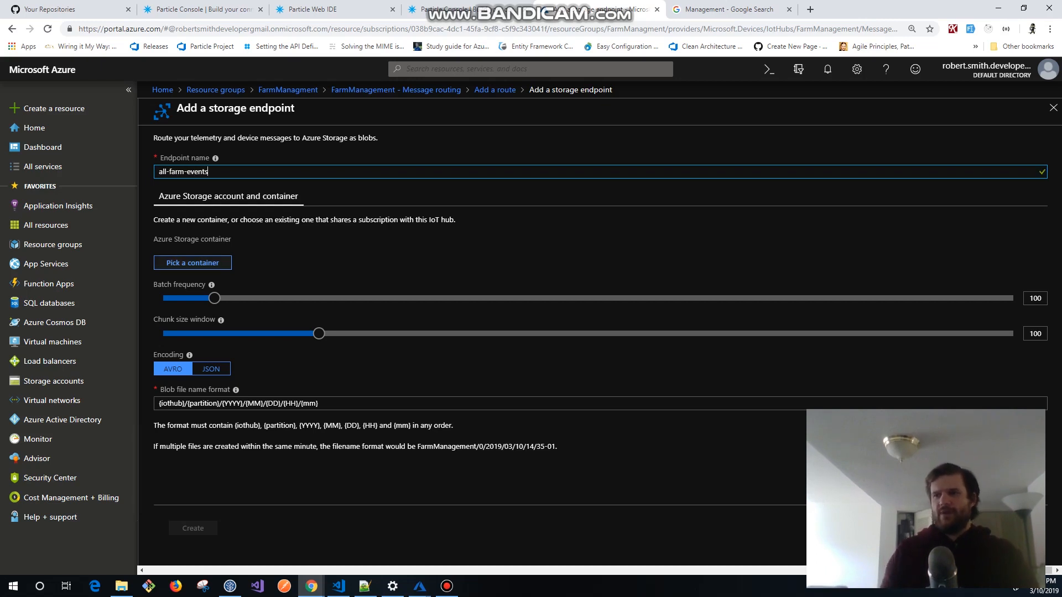
# Start picking a container for the storage endpoint and begin creating a new storage account for it.
pyautogui.click(210, 265)
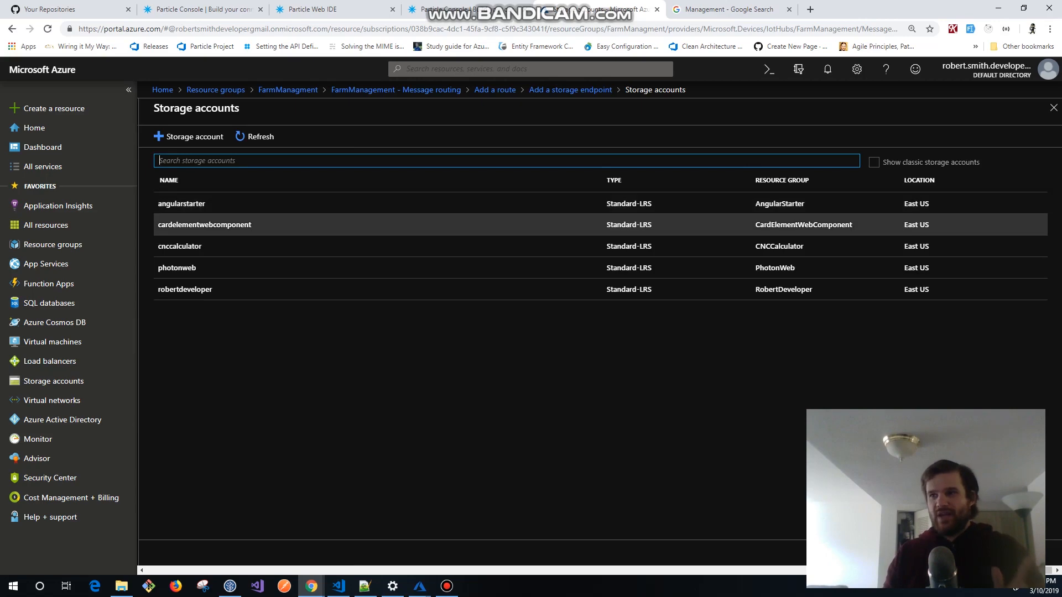
pyautogui.click(188, 137)
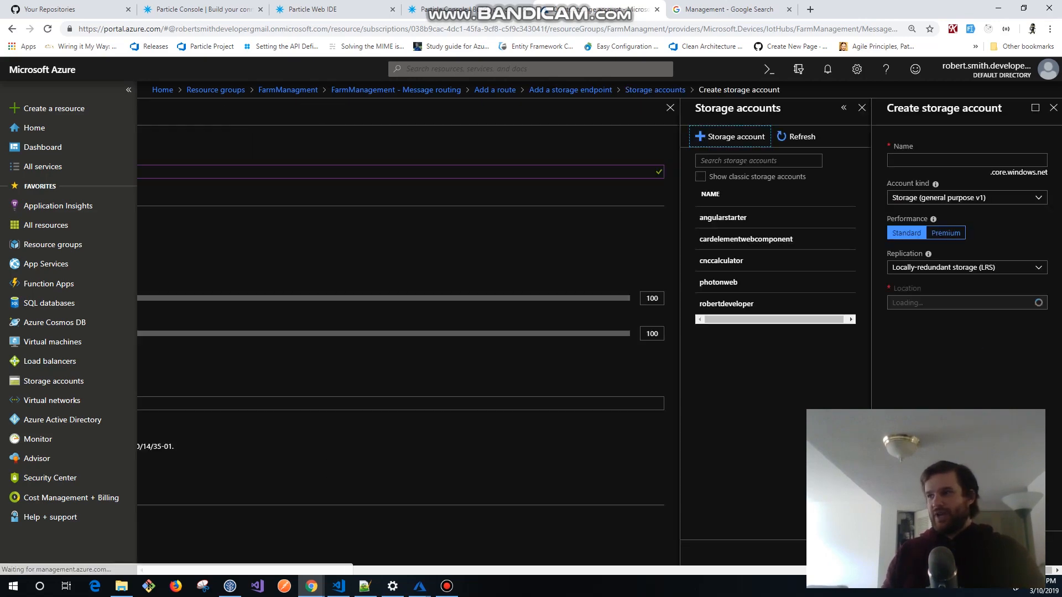
pyautogui.moveTo(951, 570)
pyautogui.mouseDown()
pyautogui.moveTo(752, 570)
pyautogui.moveTo(951, 570)
pyautogui.mouseUp()
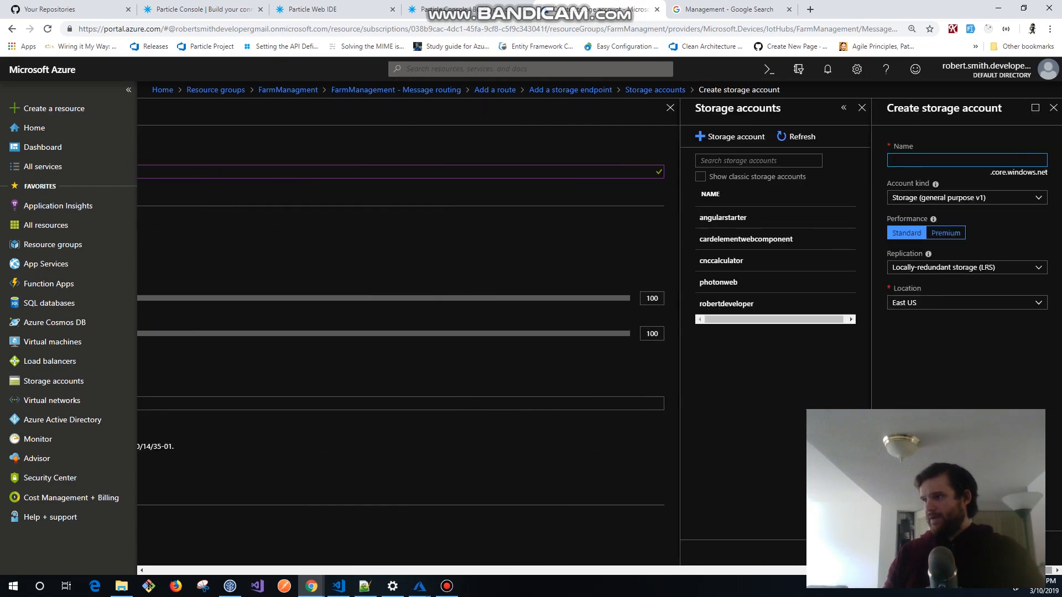
pyautogui.click(966, 161)
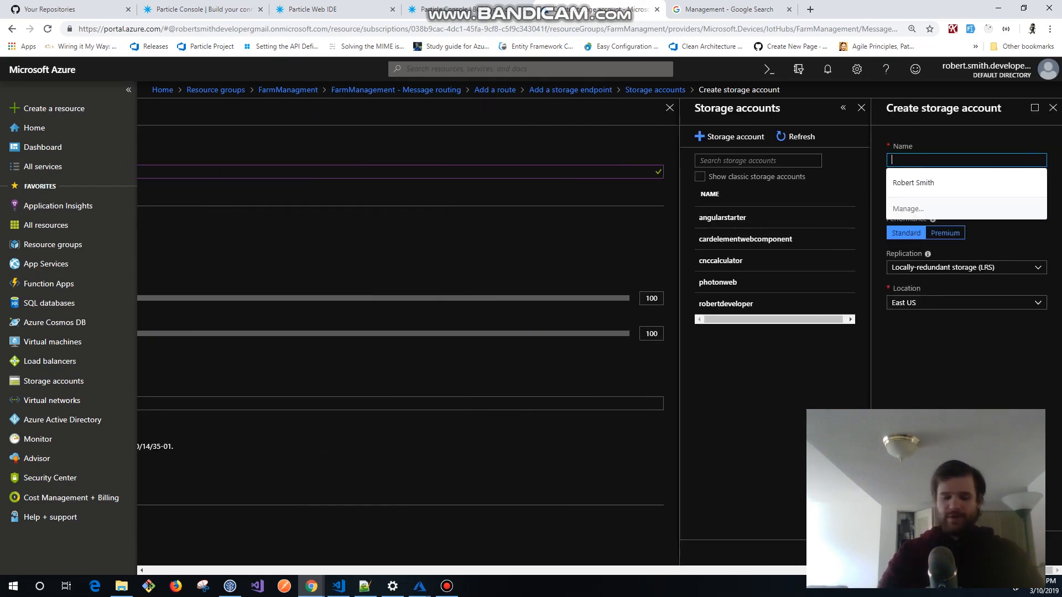
# Enter FarmManagement as the storage account name, copying the spelling of "Management" from the Google search tab.
pyautogui.write('F')
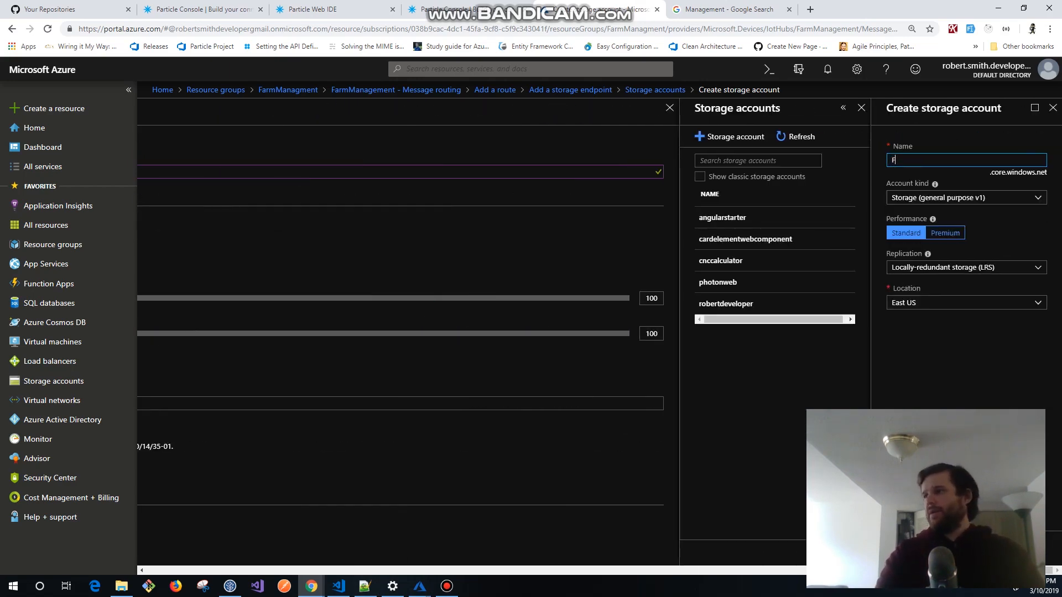
pyautogui.write('farmma')
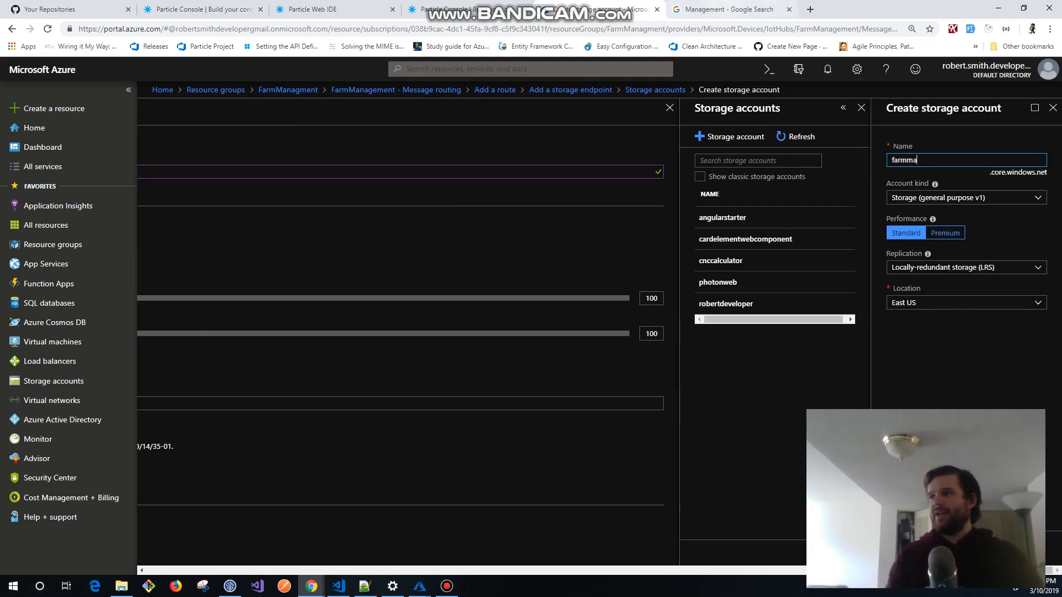
pyautogui.click(729, 9)
pyautogui.click(147, 81)
pyautogui.doubleClick(148, 81)
pyautogui.hotkey('ctrl', 'c')
pyautogui.click(598, 10)
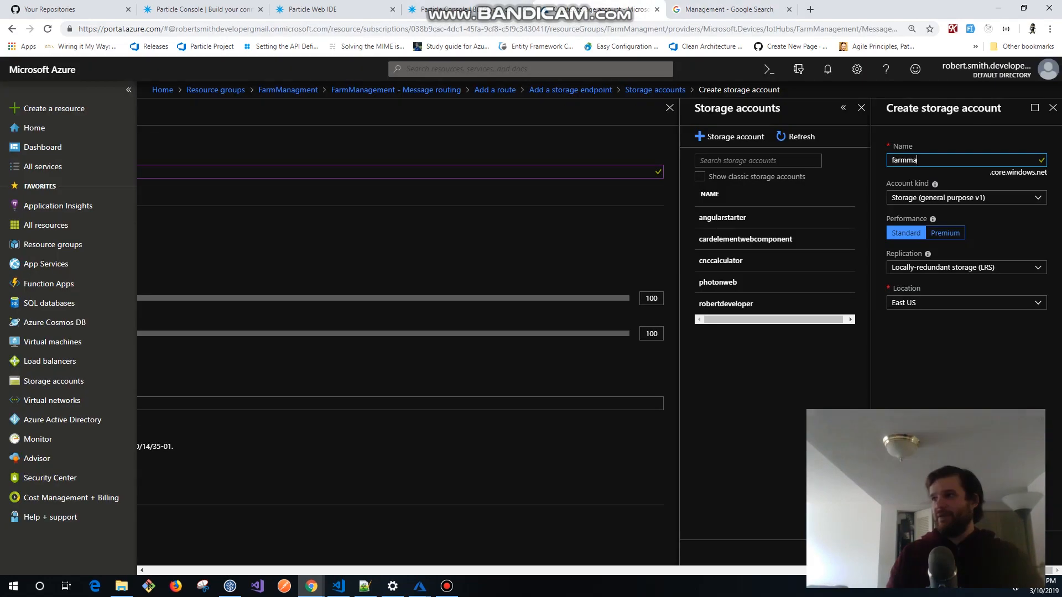
pyautogui.hotkey('ctrl', 'a')
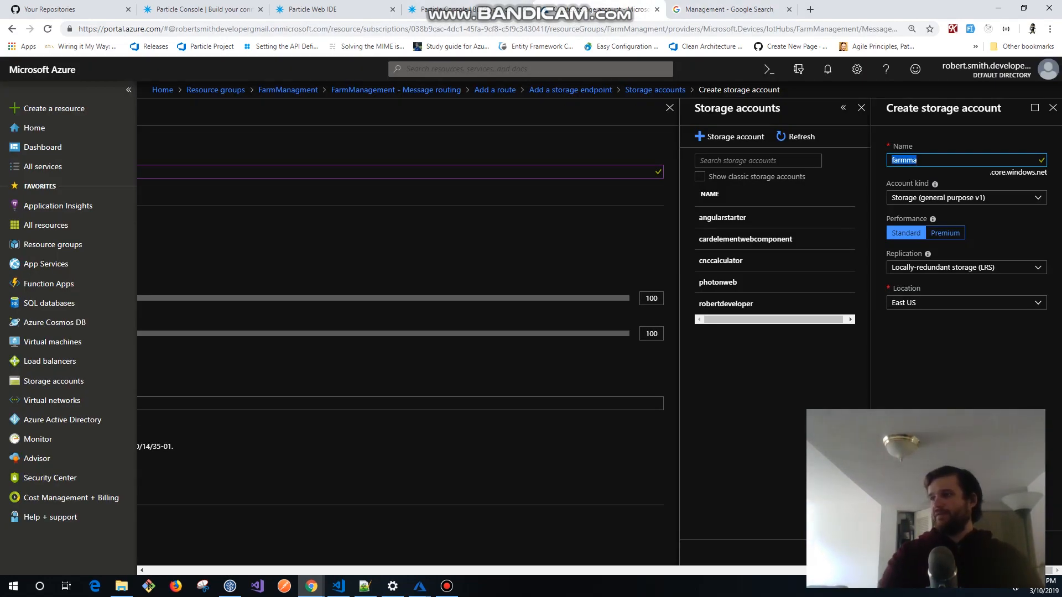
pyautogui.write('Farm')
pyautogui.hotkey('ctrl', 'v')
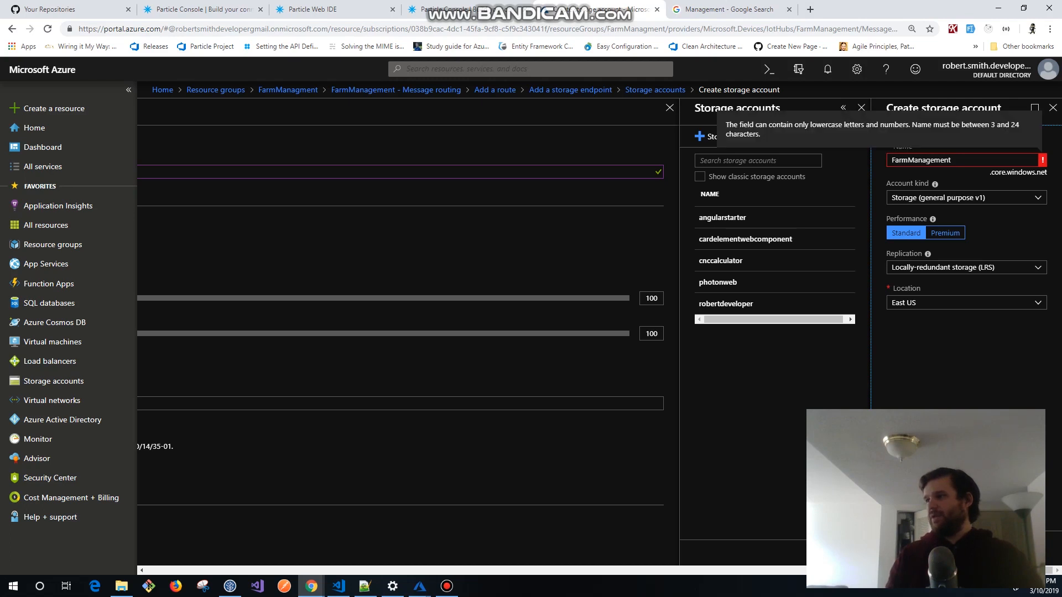
# Change the storage account name to all lowercase, farmmanagement, and check the account kind setting.
pyautogui.click(893, 160)
pyautogui.press('BackSpace')
pyautogui.write('f')
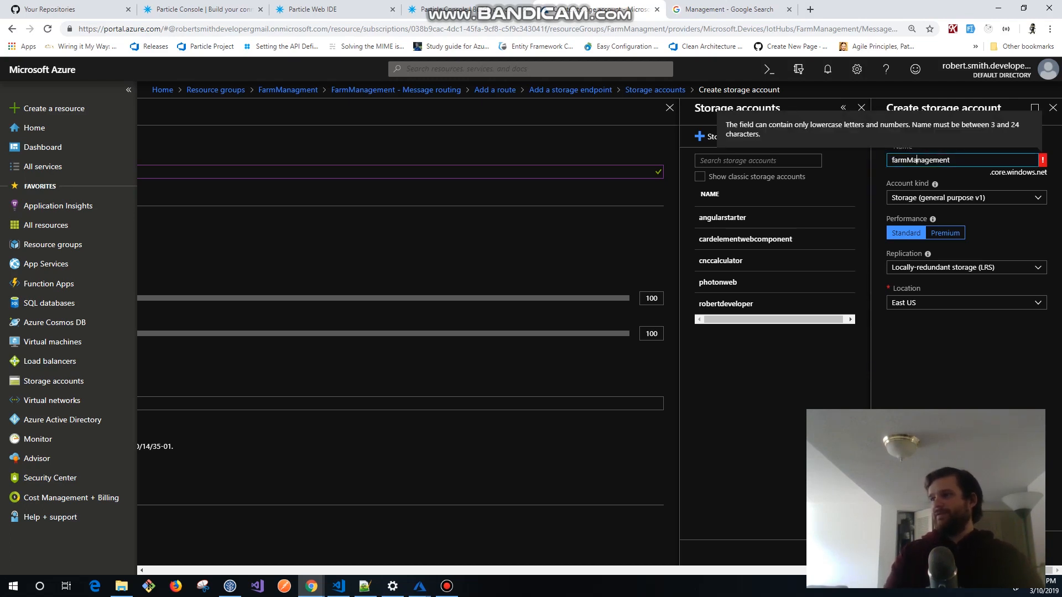
pyautogui.press('BackSpace')
pyautogui.write('m')
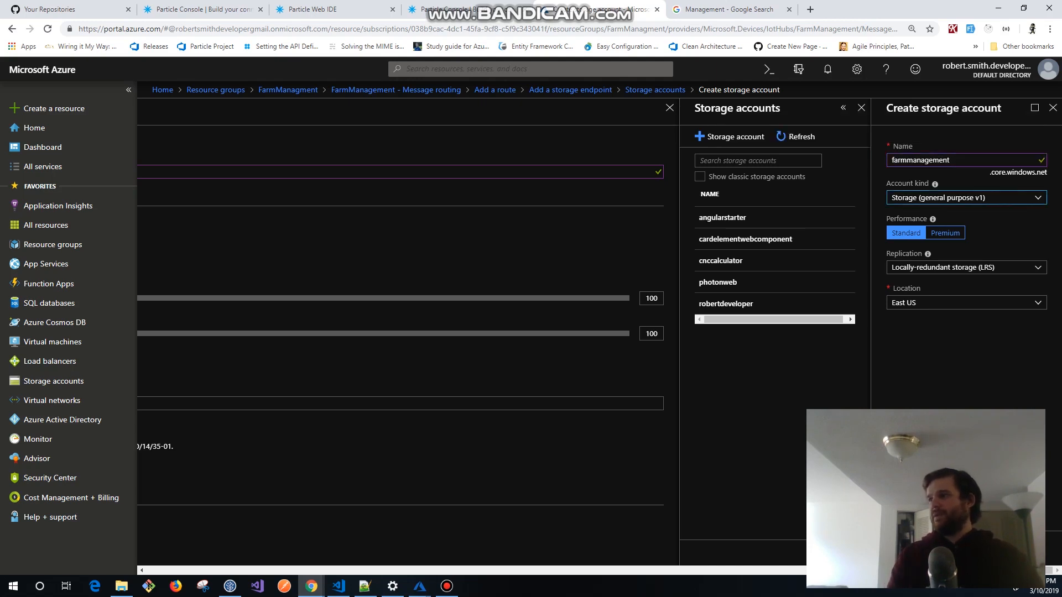
pyautogui.click(965, 198)
pyautogui.click(966, 197)
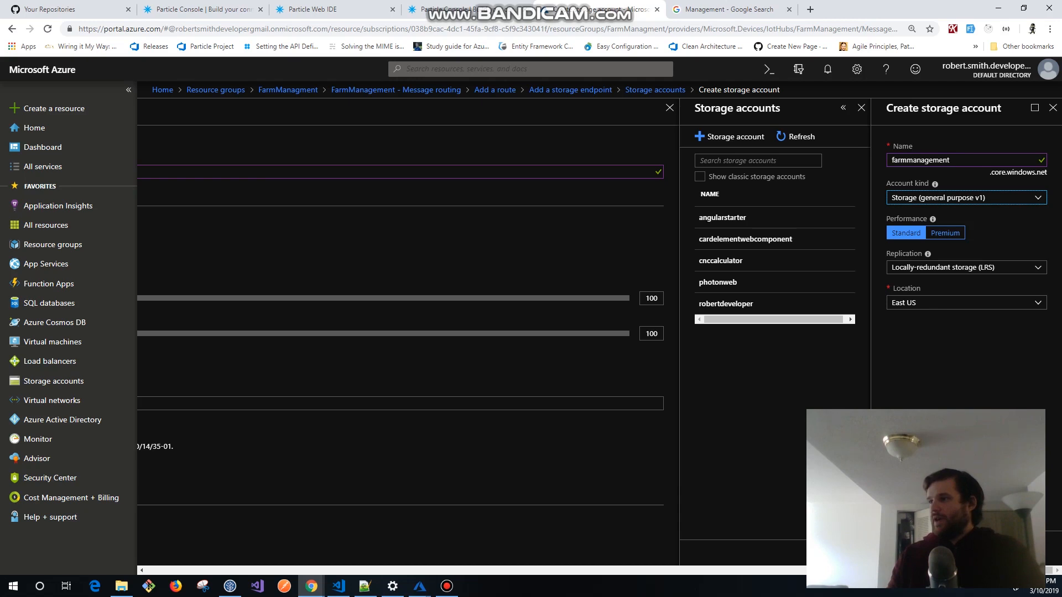
# Set the storage account's location to Central US, create the account, and check its deployment notification.
pyautogui.click(965, 303)
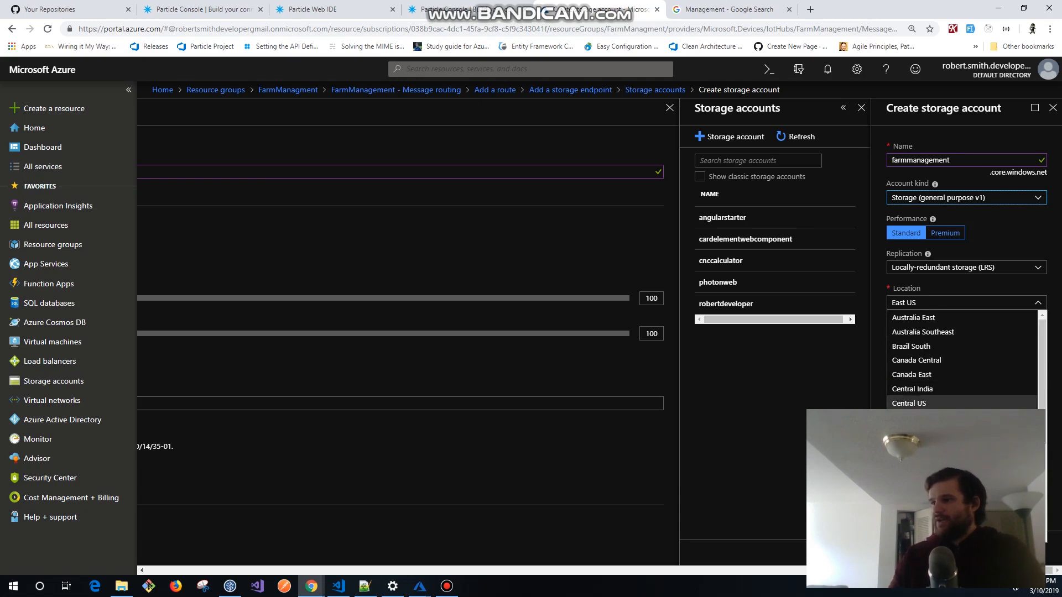
pyautogui.click(908, 404)
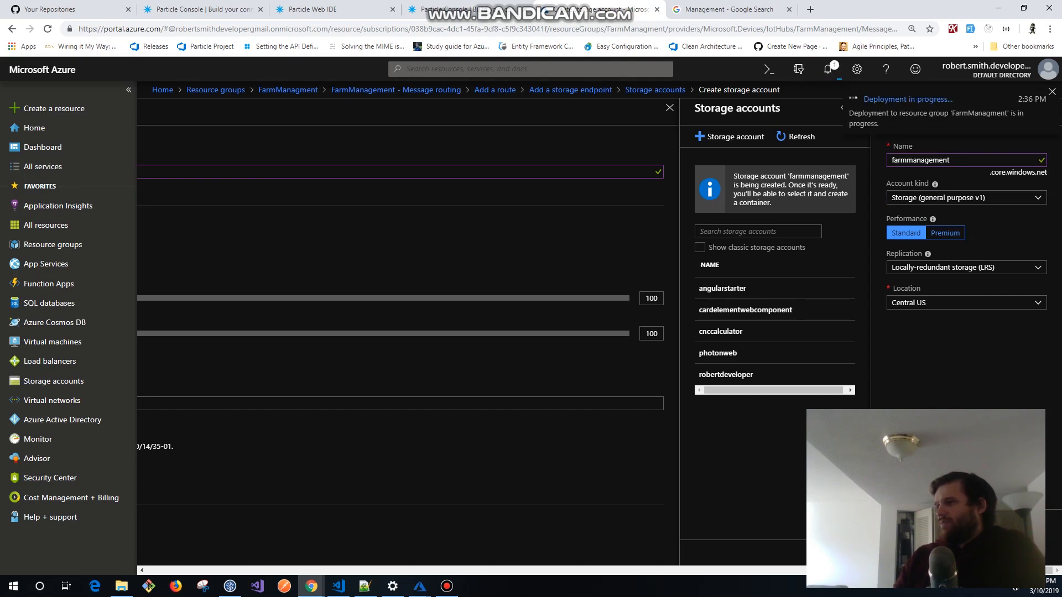
pyautogui.click(827, 69)
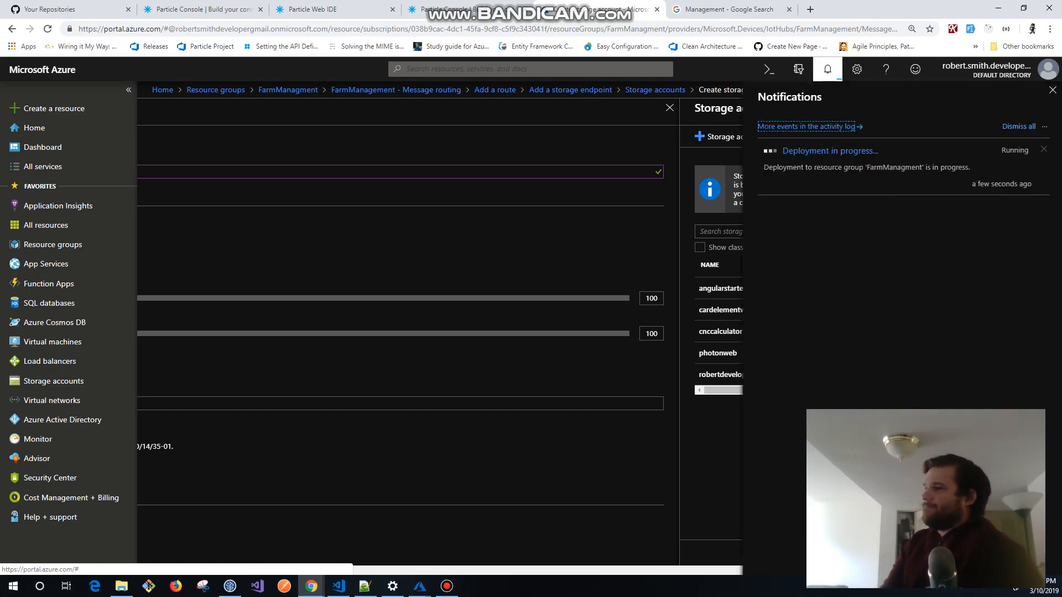
pyautogui.click(827, 69)
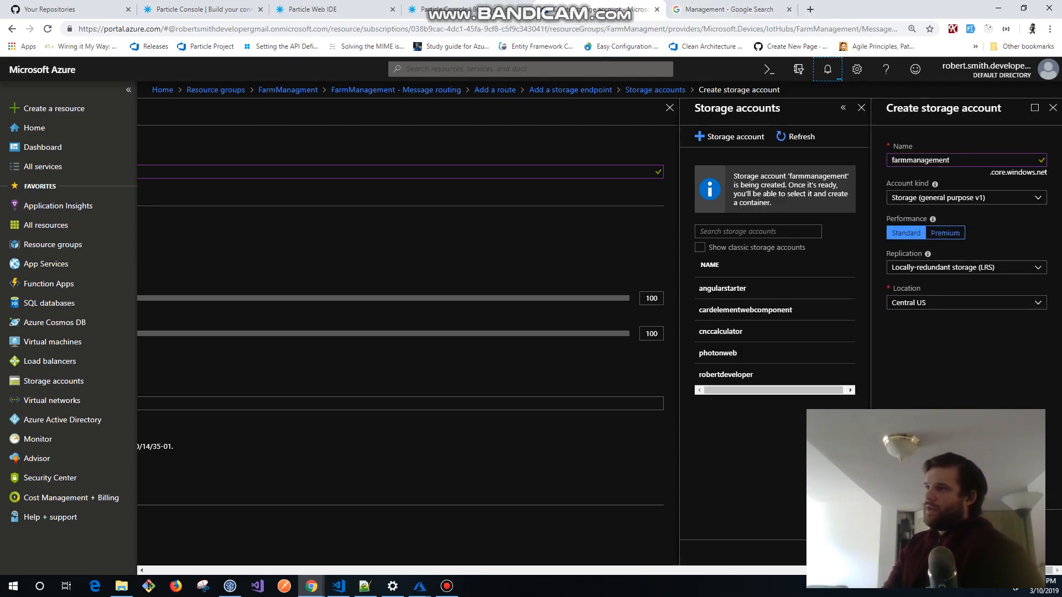
# Switch to the Particle console and view the incoming device events.
pyautogui.click(459, 9)
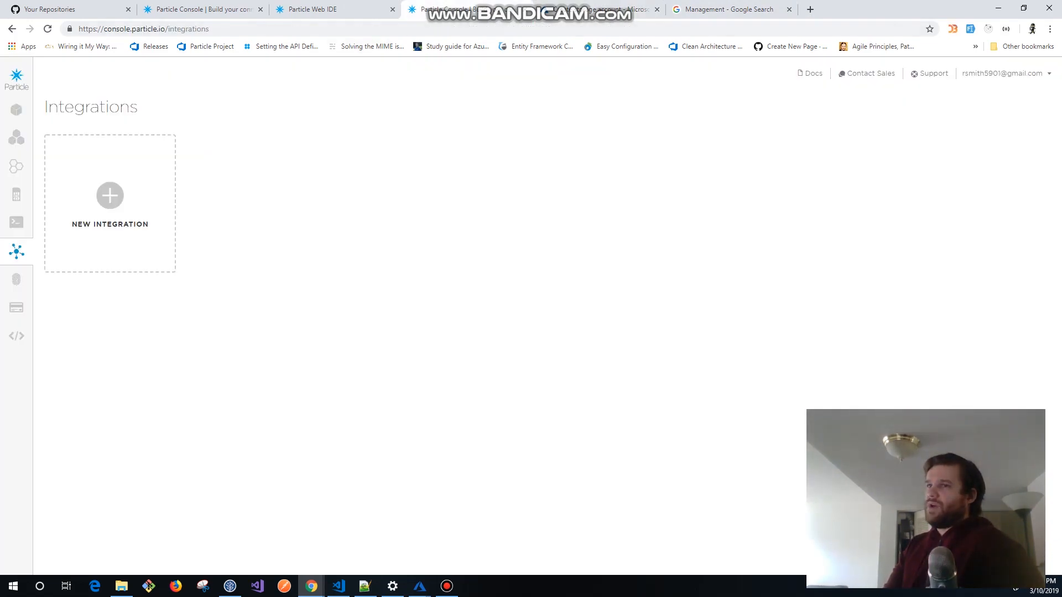
pyautogui.click(600, 9)
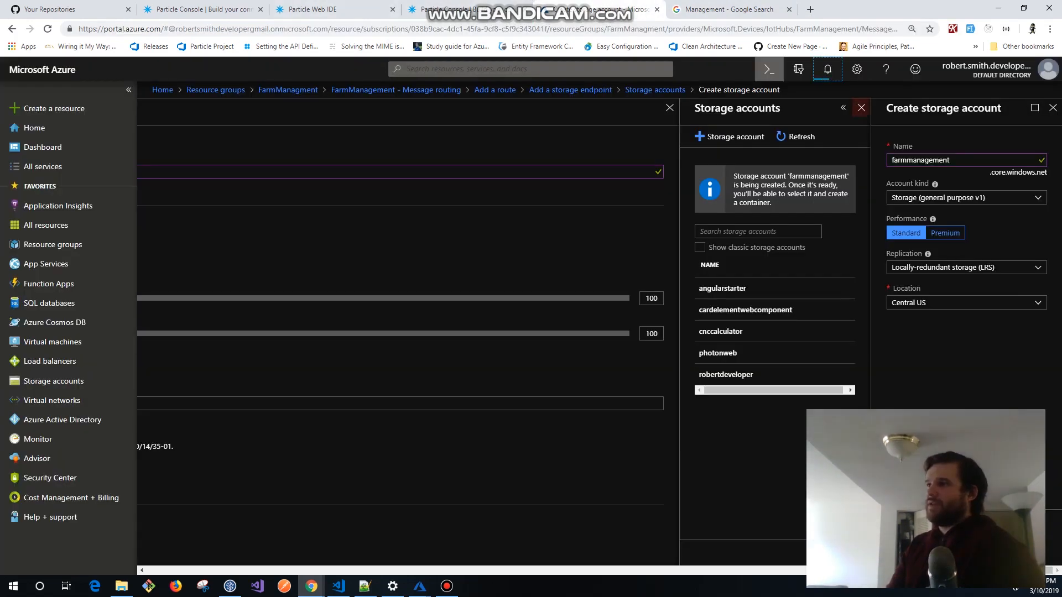
pyautogui.click(459, 9)
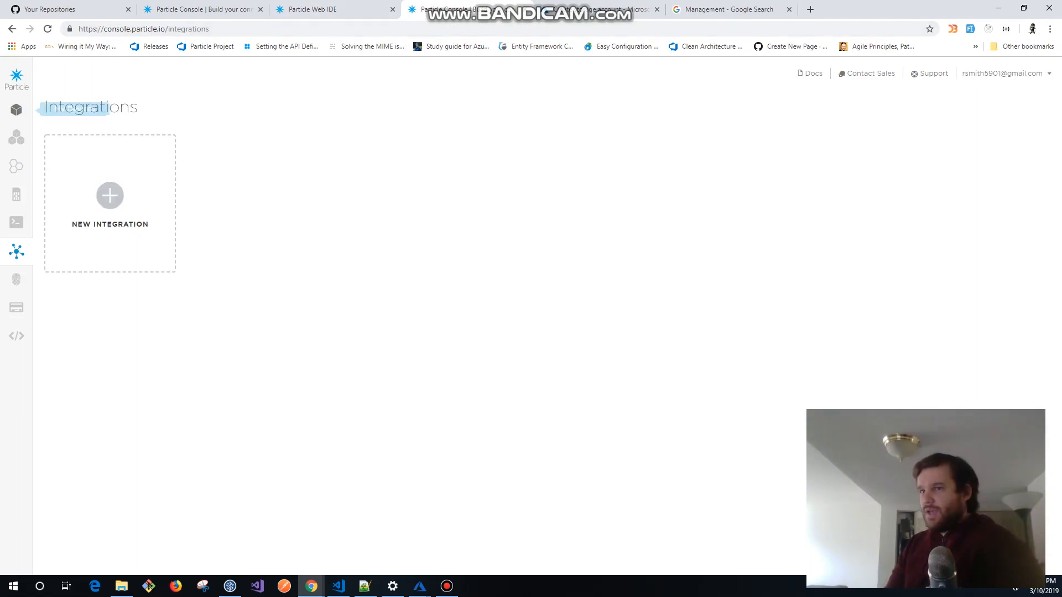
pyautogui.click(17, 222)
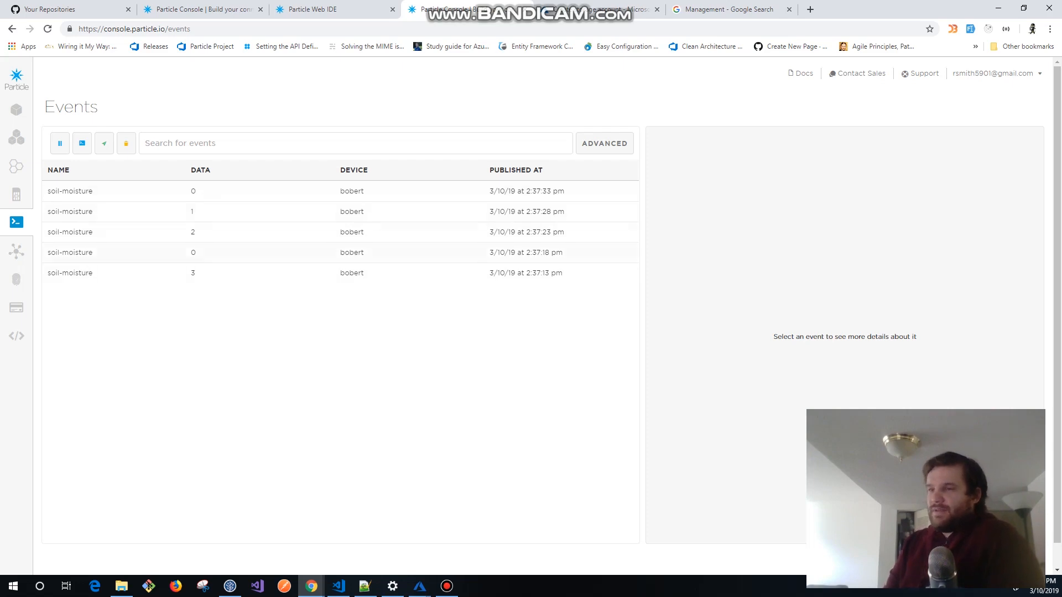
# Start a new Azure IoT Hub integration and confirm that the required setup has been done.
pyautogui.click(17, 251)
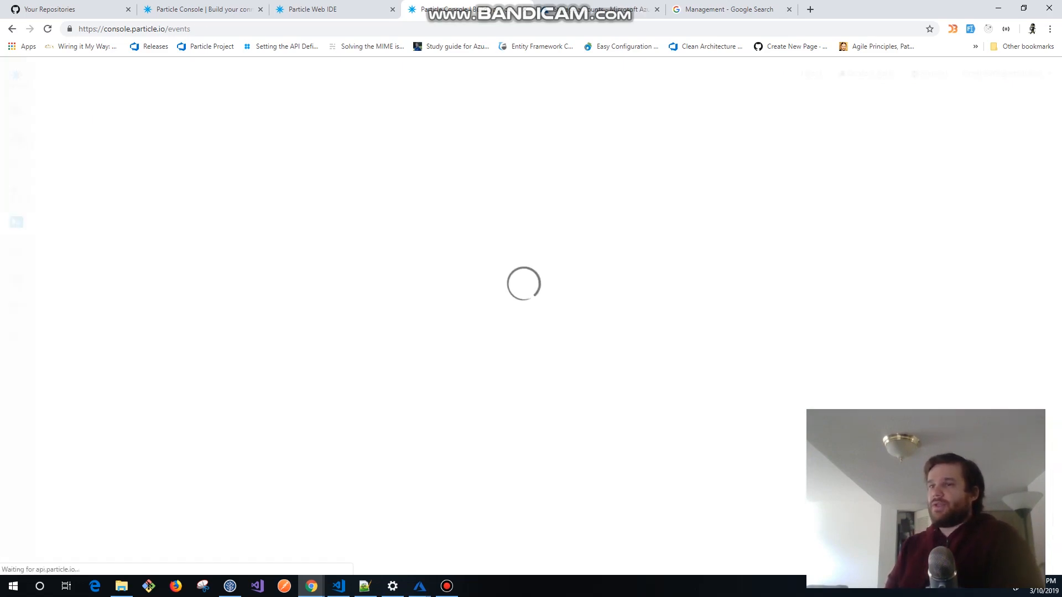
pyautogui.click(111, 196)
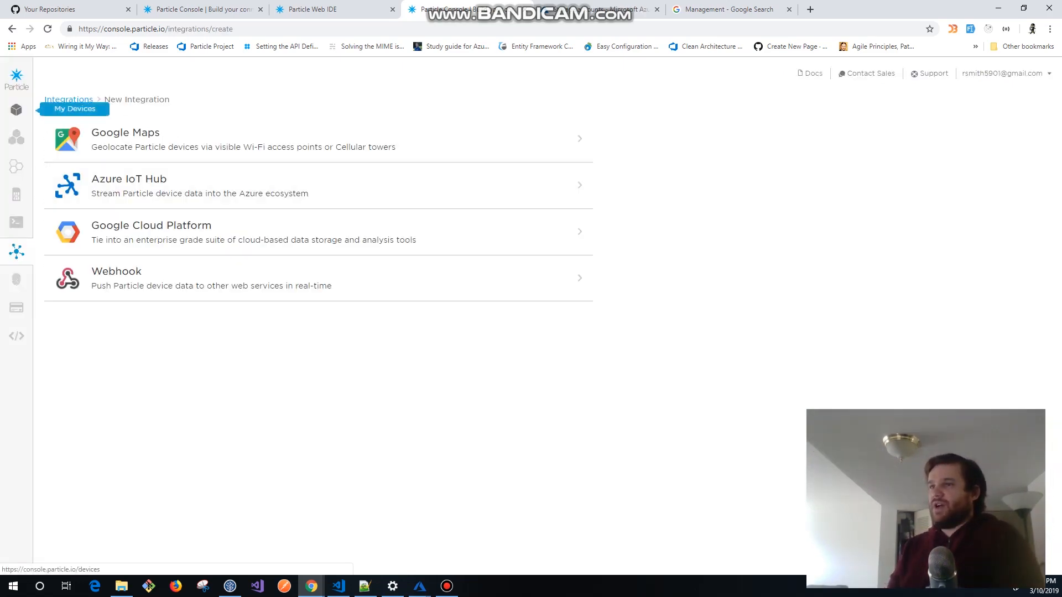
pyautogui.click(122, 186)
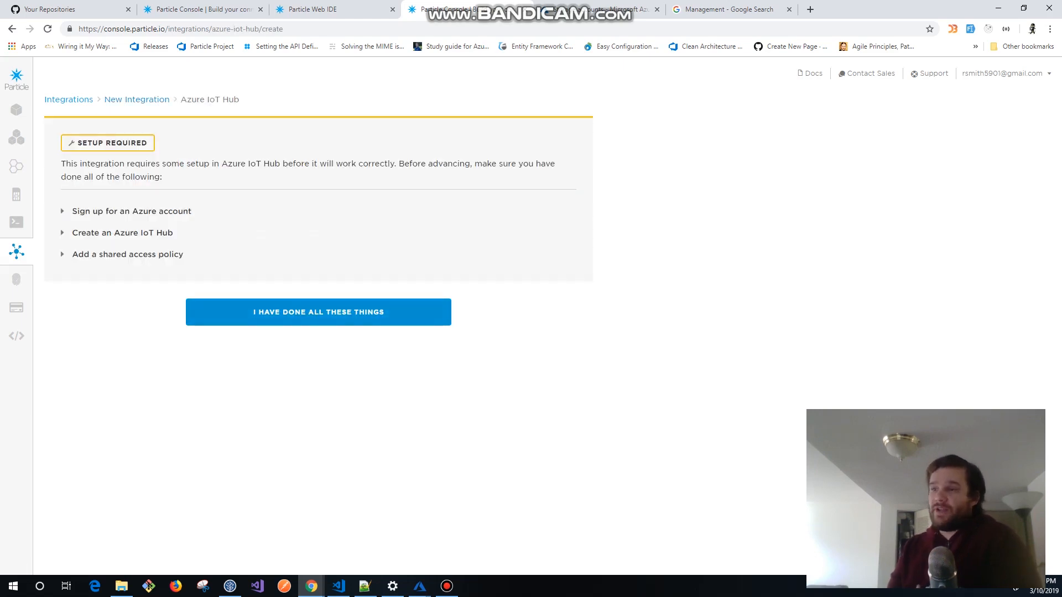
pyautogui.click(319, 312)
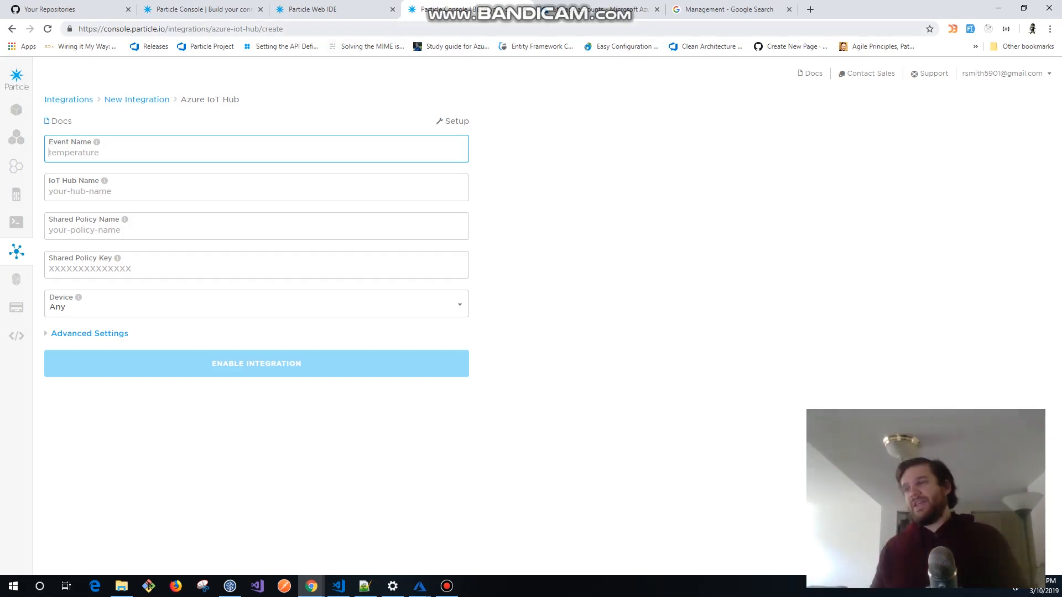
# Check the Azure portal for the new storage account and refresh the storage accounts list.
pyautogui.click(343, 10)
pyautogui.click(476, 9)
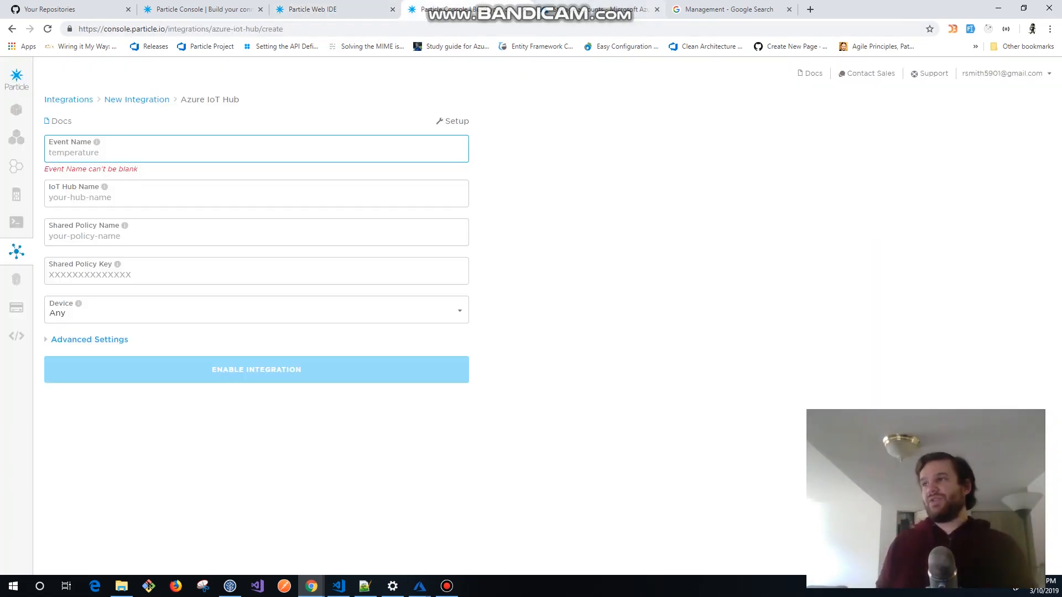
pyautogui.click(597, 9)
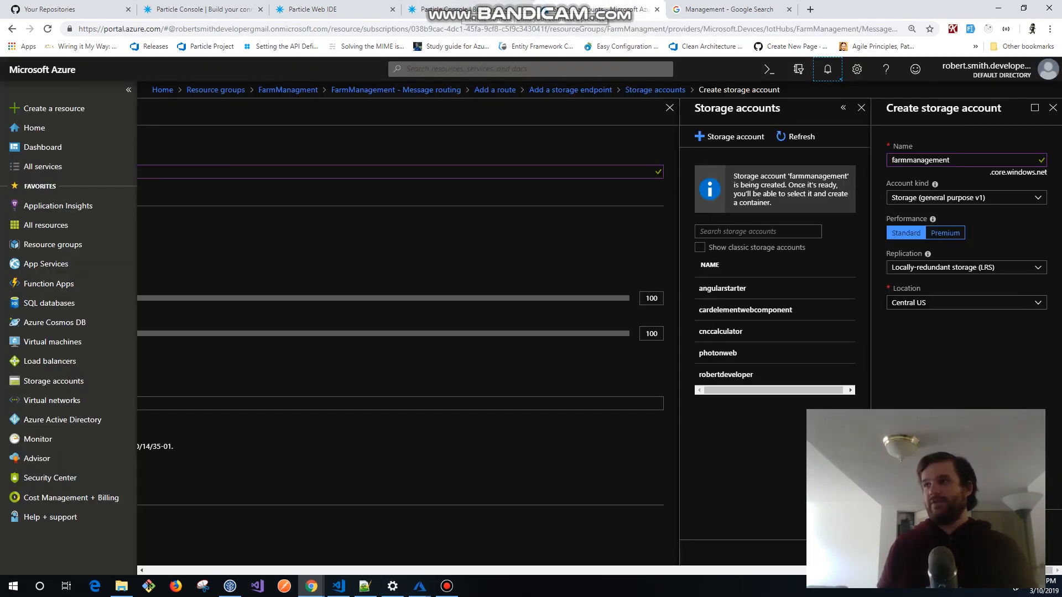
pyautogui.click(497, 10)
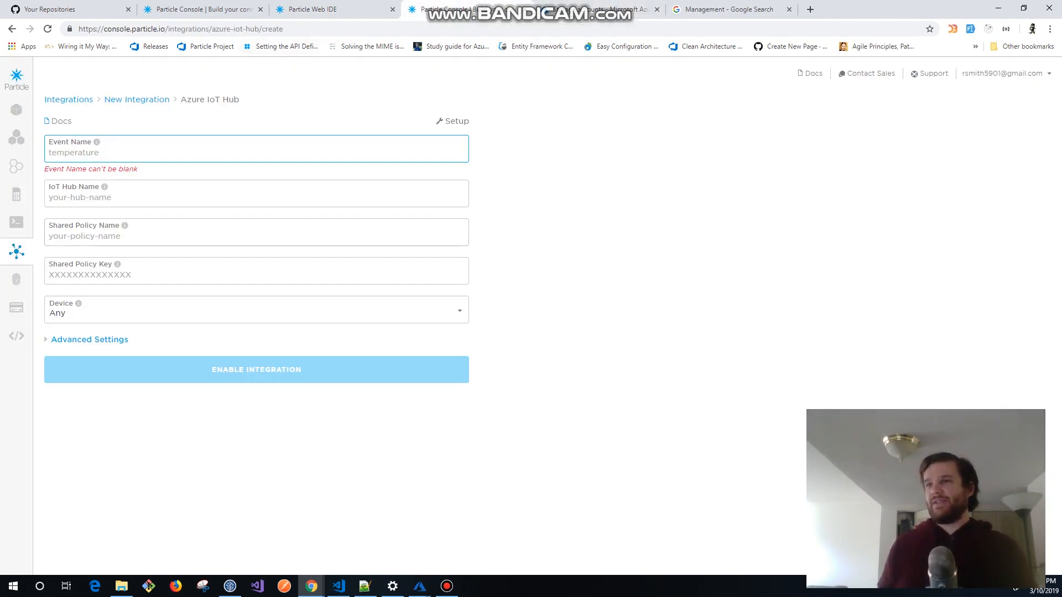
pyautogui.click(597, 10)
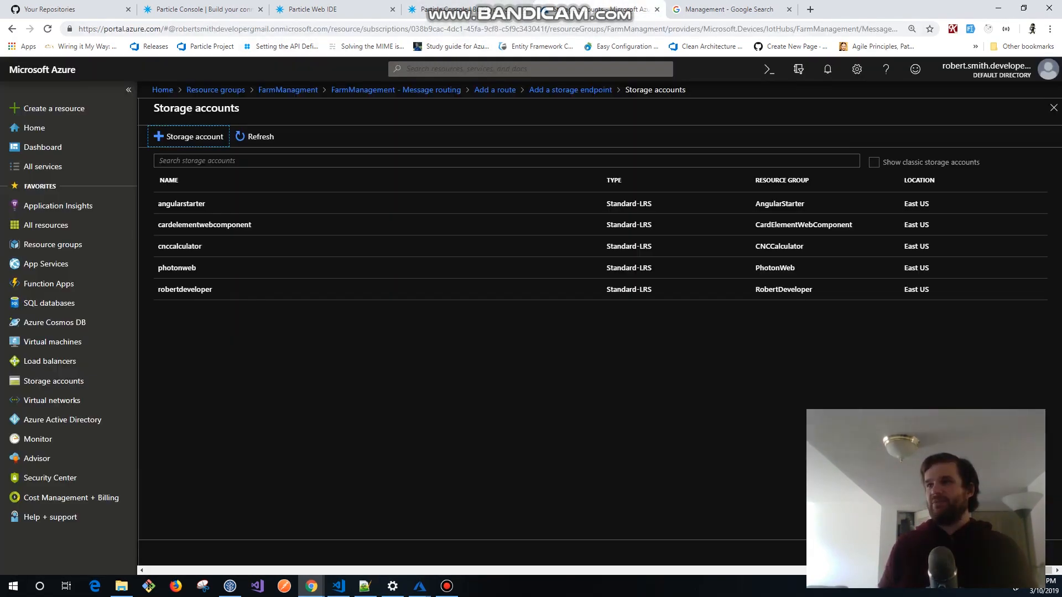
pyautogui.click(254, 136)
pyautogui.click(465, 9)
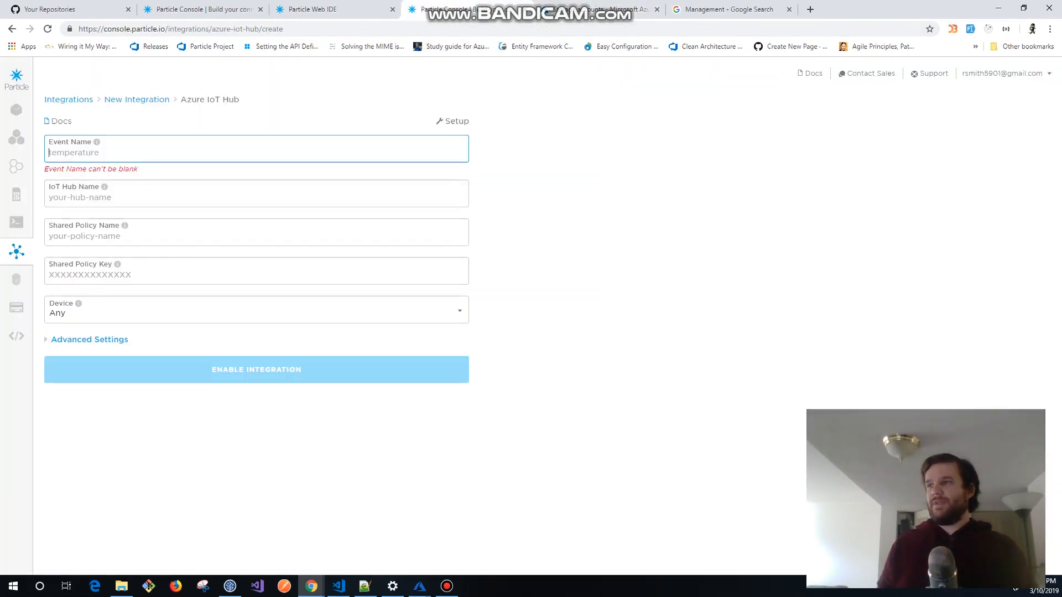
pyautogui.click(598, 9)
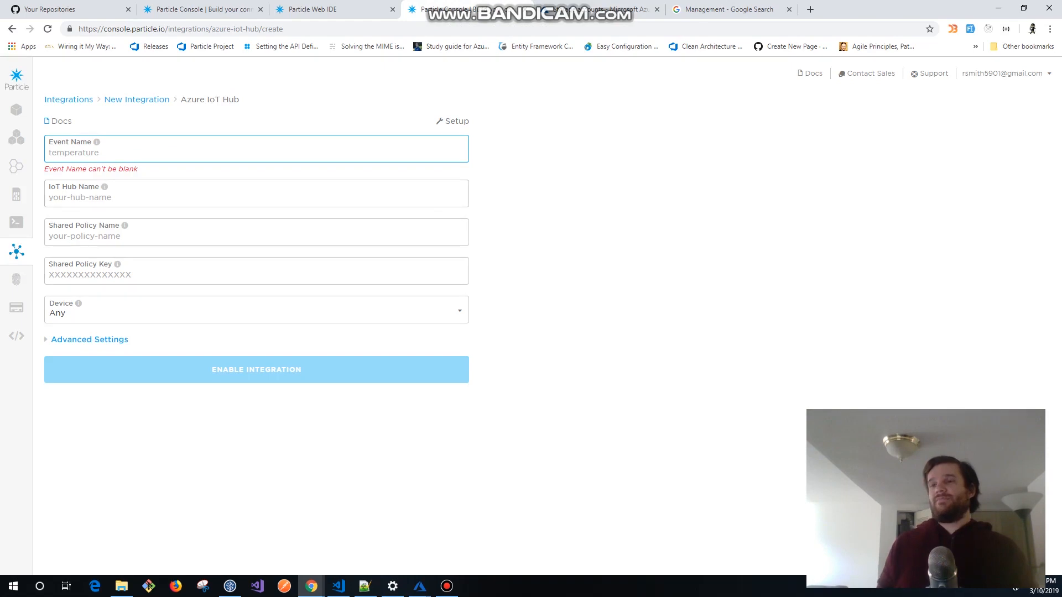
# Set the Particle integration's event name to soil-moisture and return to the Azure portal.
pyautogui.click(257, 150)
pyautogui.press('Down')
pyautogui.press('Return')
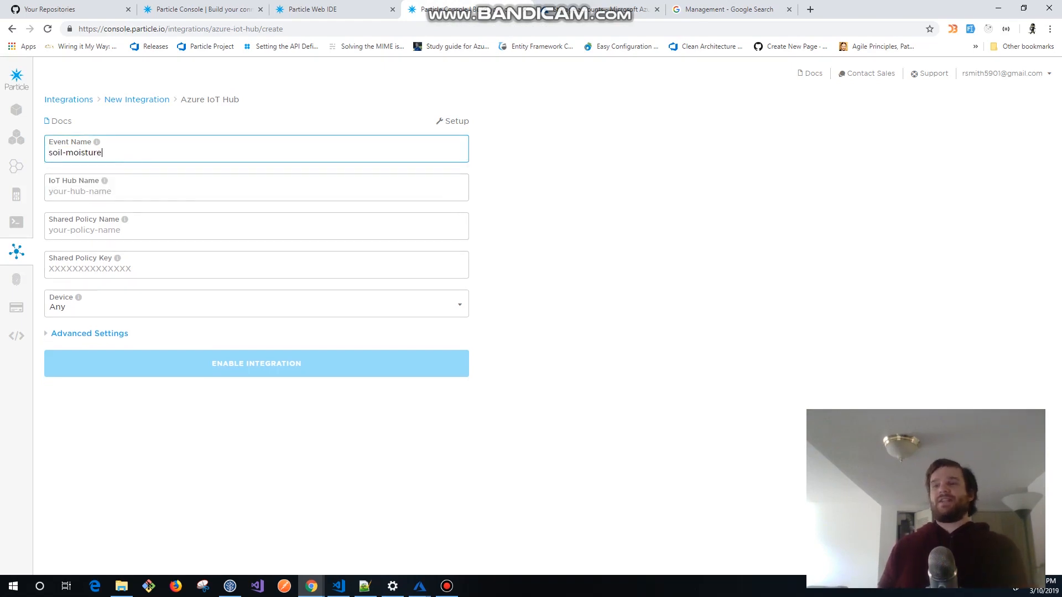
pyautogui.click(257, 150)
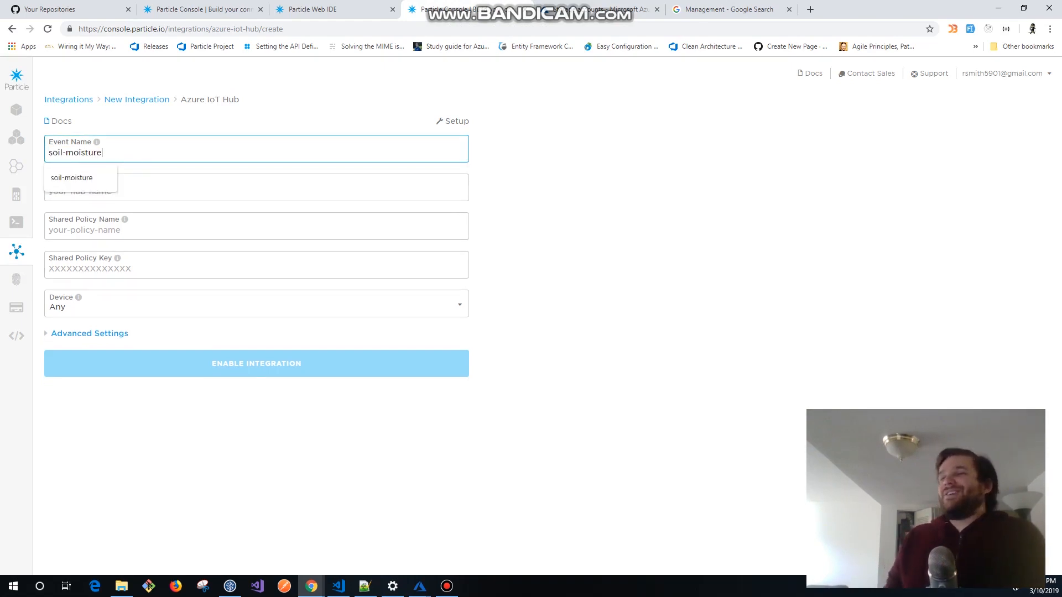
pyautogui.click(608, 221)
pyautogui.click(257, 188)
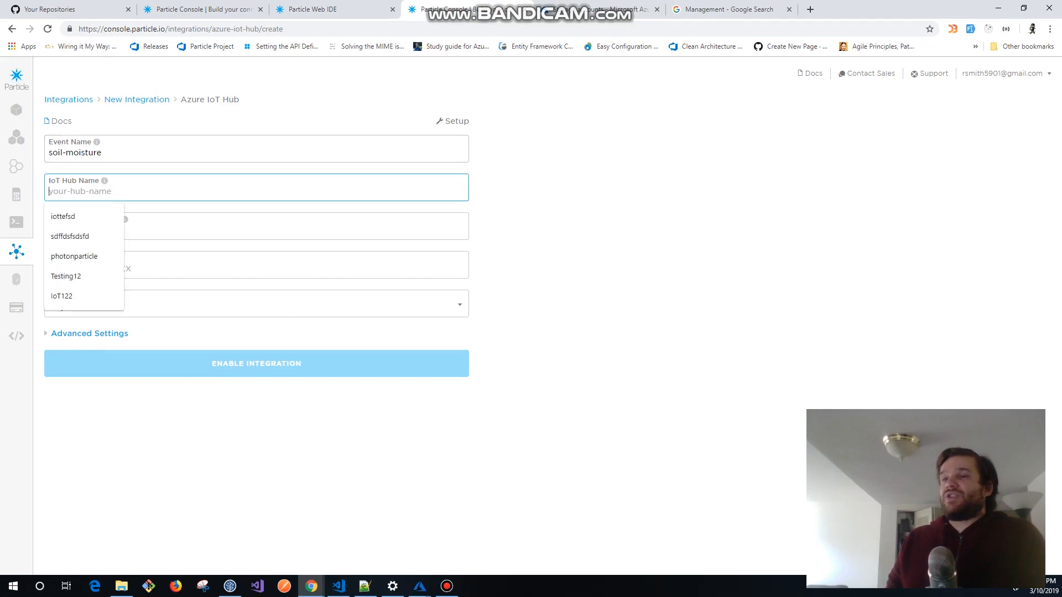
pyautogui.click(600, 10)
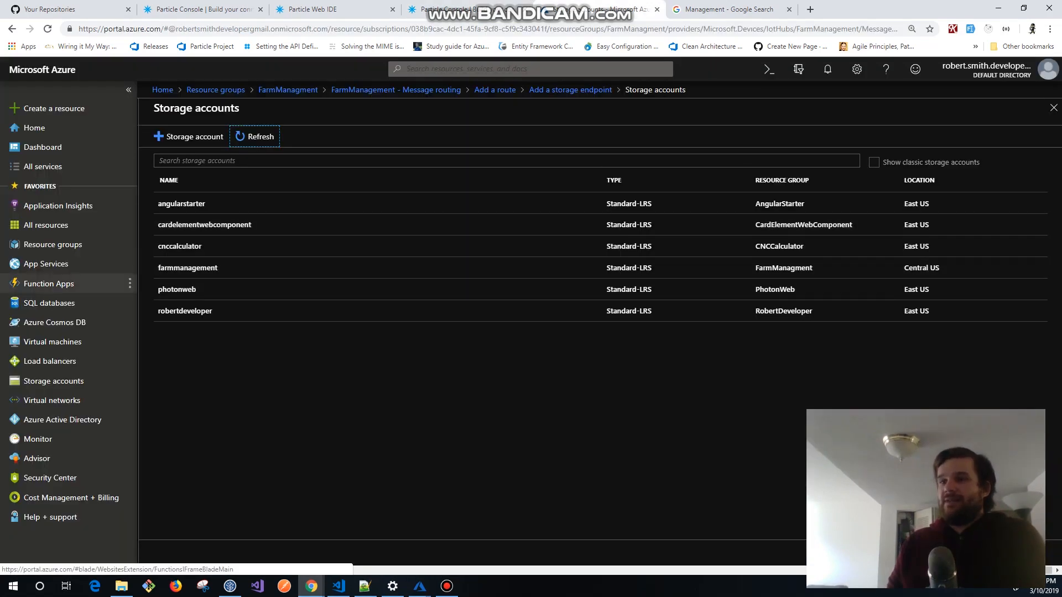
pyautogui.click(530, 69)
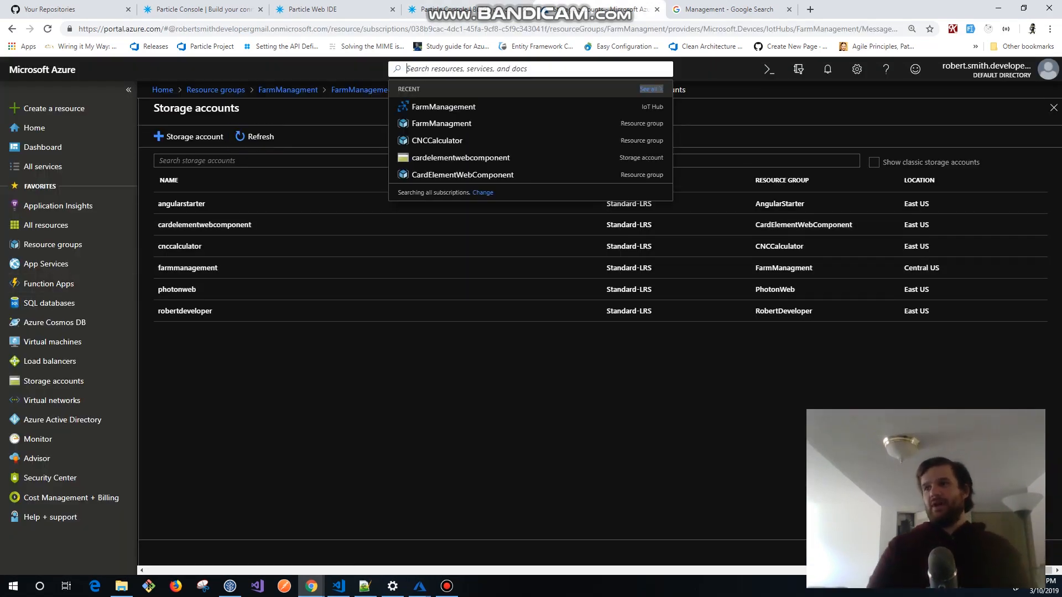
pyautogui.write('IoT')
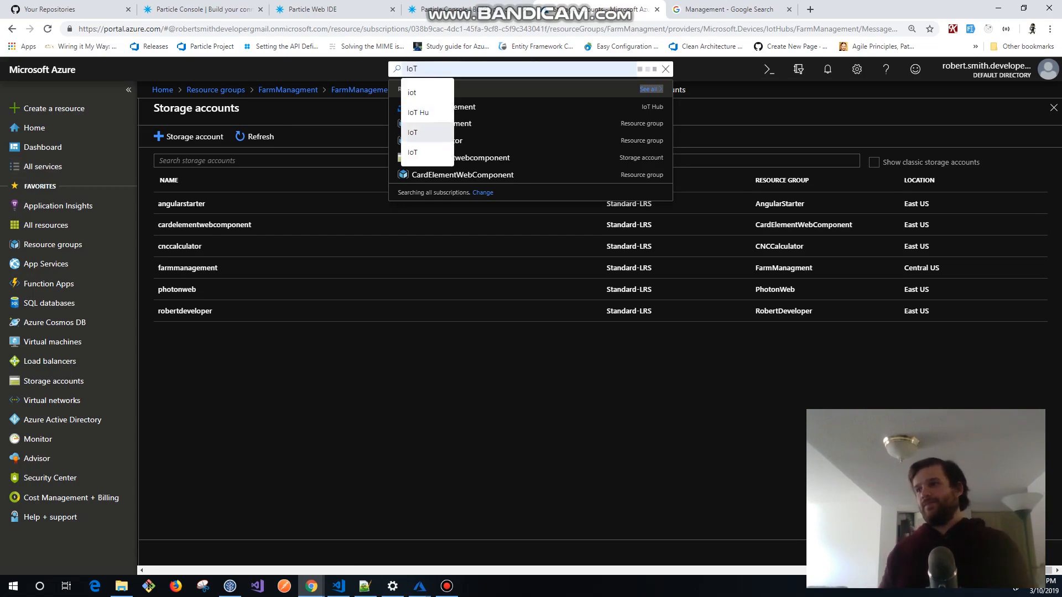
pyautogui.click(418, 133)
pyautogui.click(426, 158)
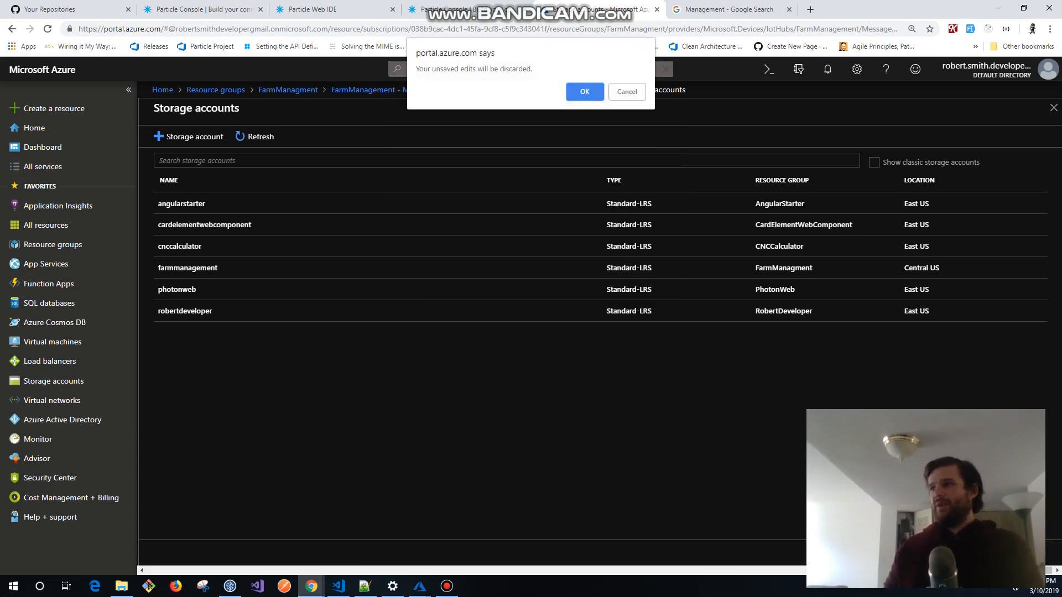
pyautogui.click(627, 91)
pyautogui.click(766, 354)
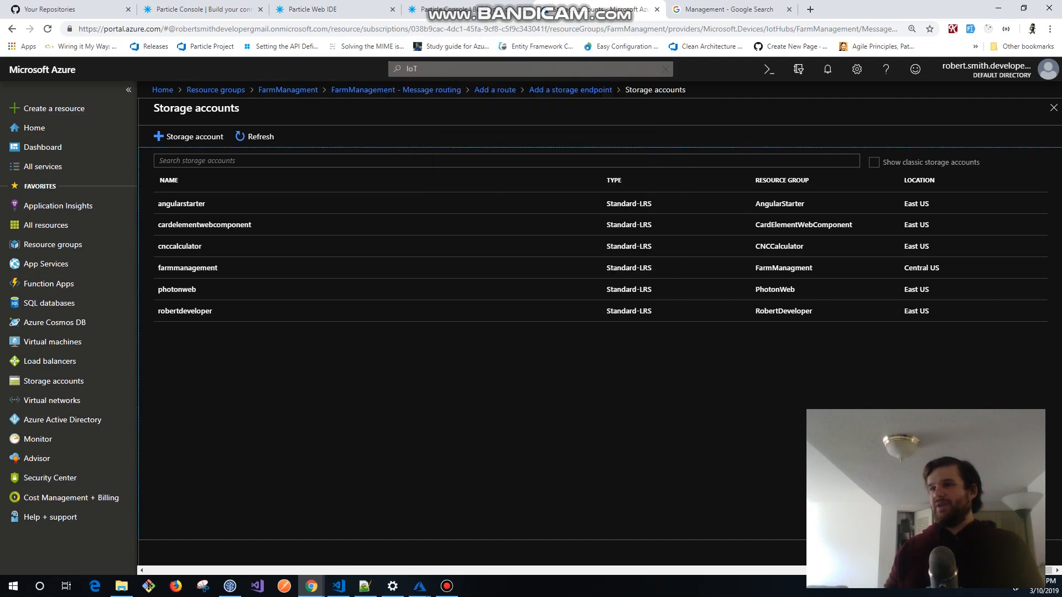
# Refresh the storage accounts and create a container named web in the farmmanagement account.
pyautogui.doubleClick(257, 137)
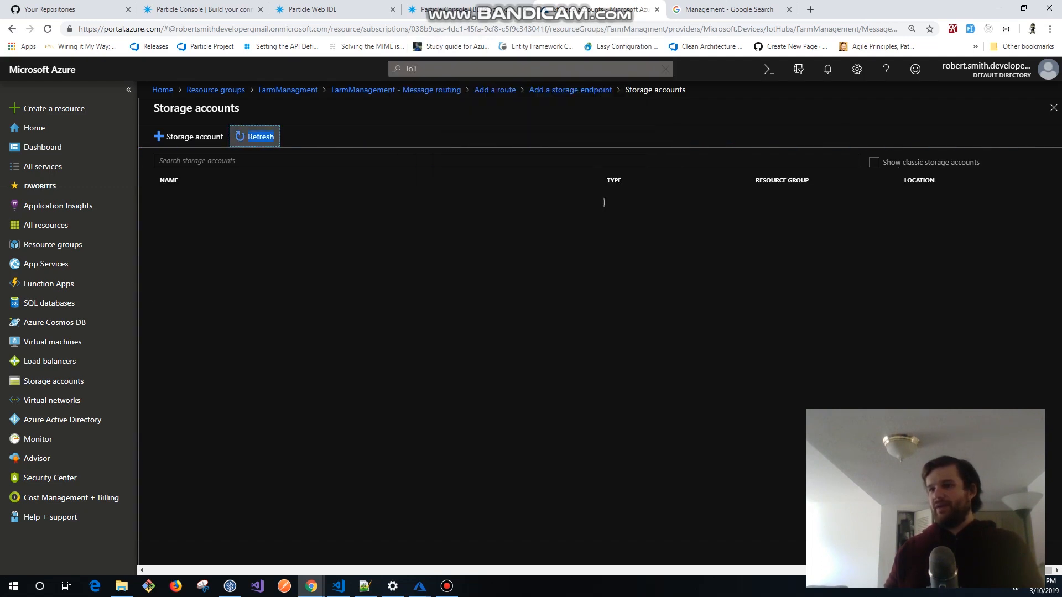
pyautogui.click(332, 268)
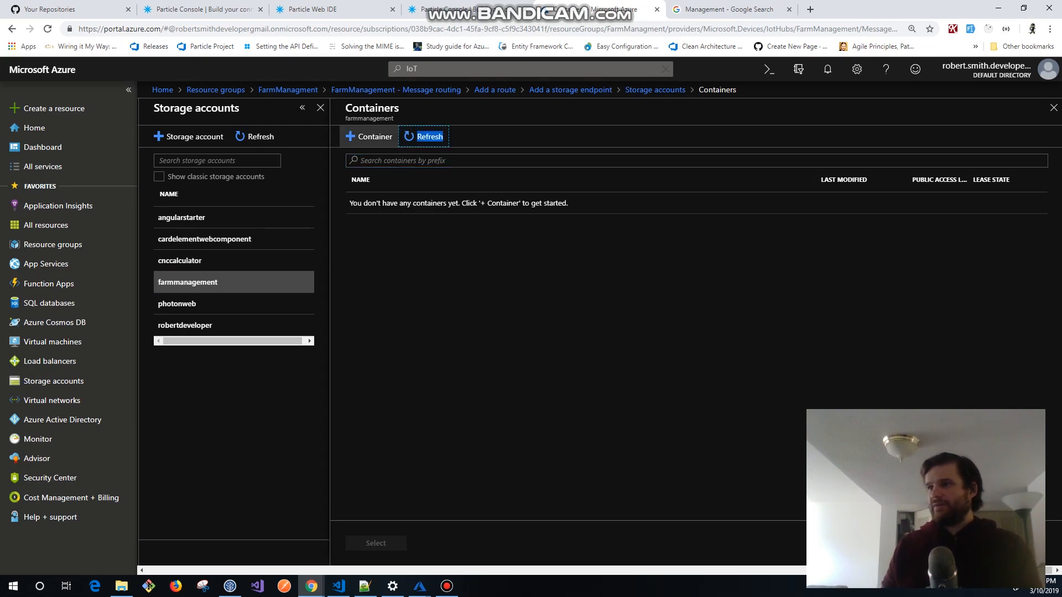
pyautogui.click(369, 137)
pyautogui.write('web')
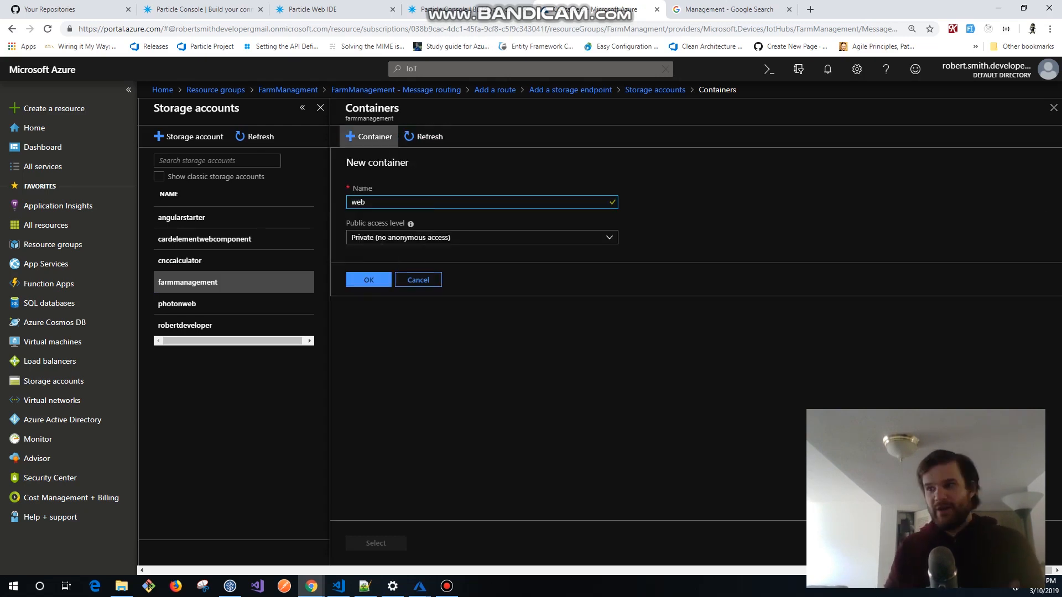
pyautogui.press('Return')
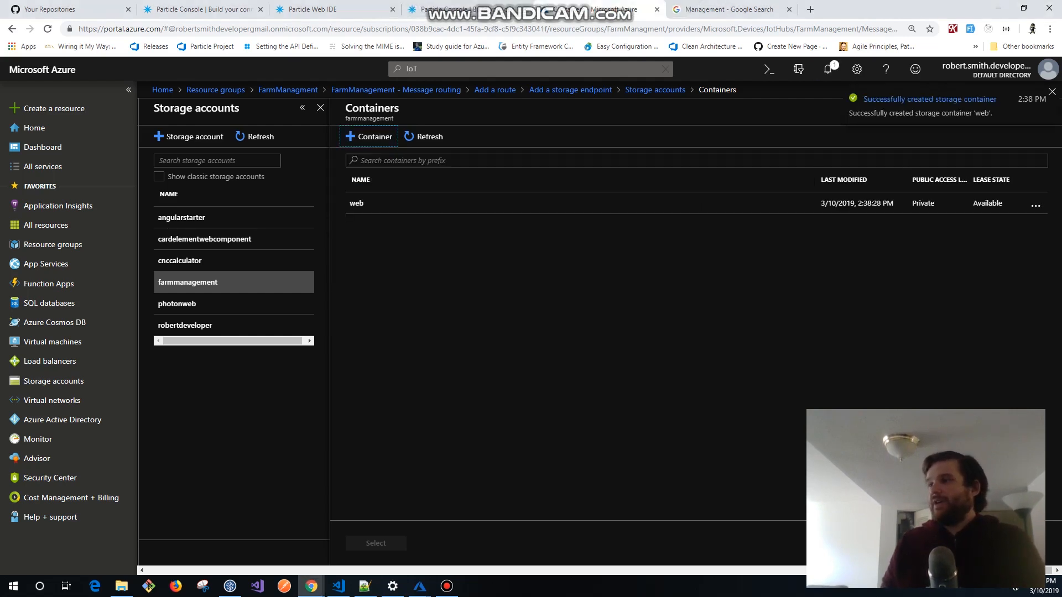
# Discard the unsaved endpoint edits in the Azure portal and open the FarmManagment resource group.
pyautogui.click(463, 10)
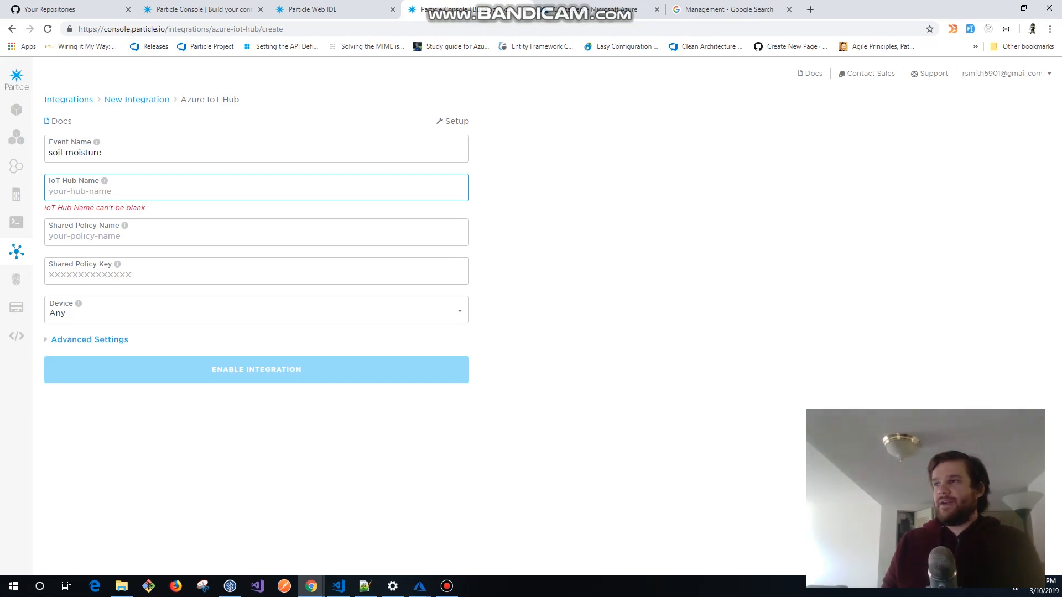
pyautogui.click(619, 9)
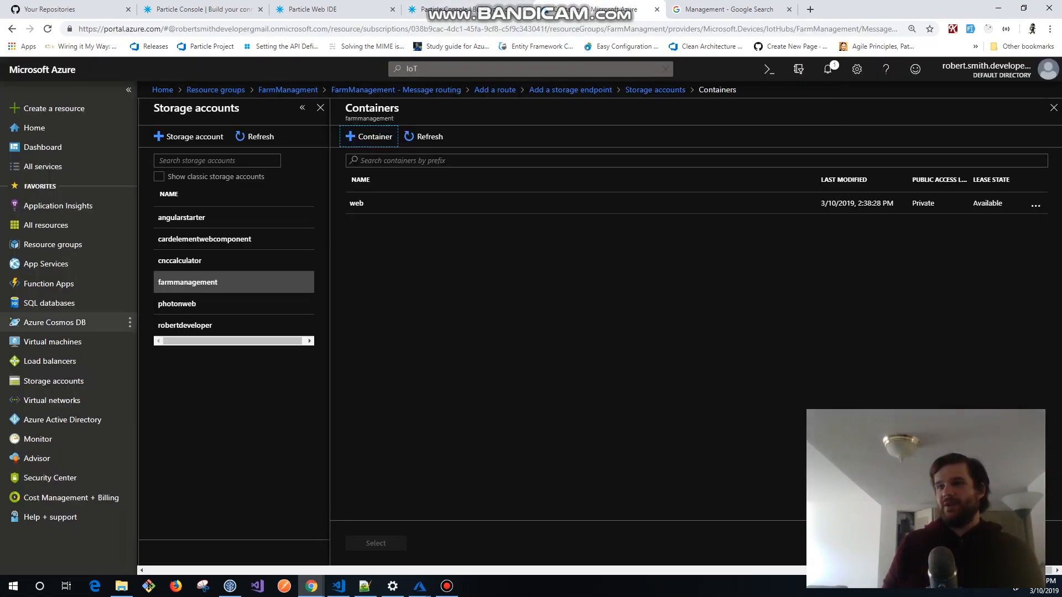
pyautogui.click(53, 244)
pyautogui.click(589, 89)
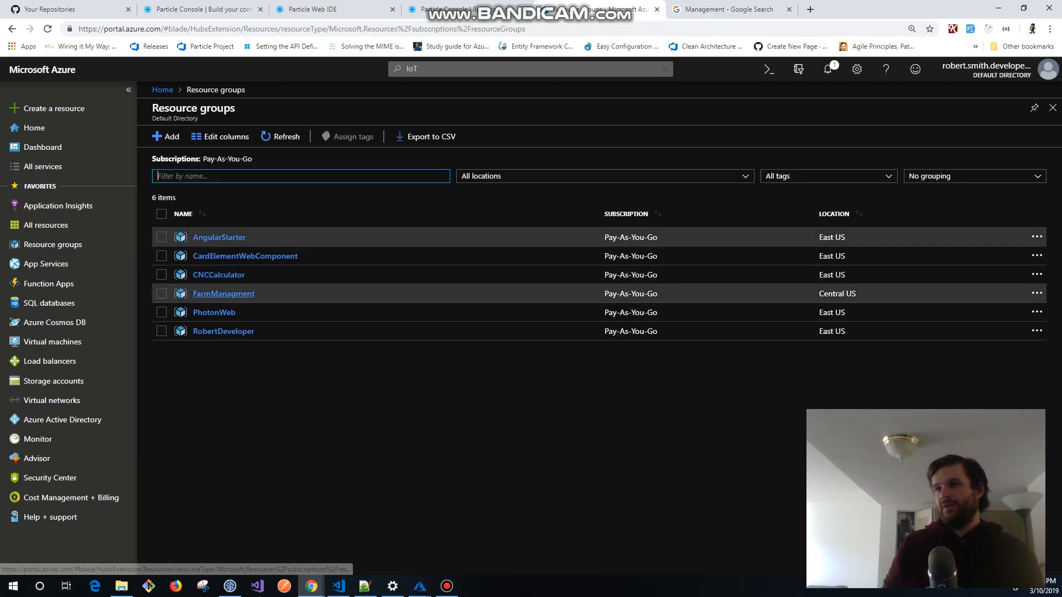
pyautogui.click(214, 312)
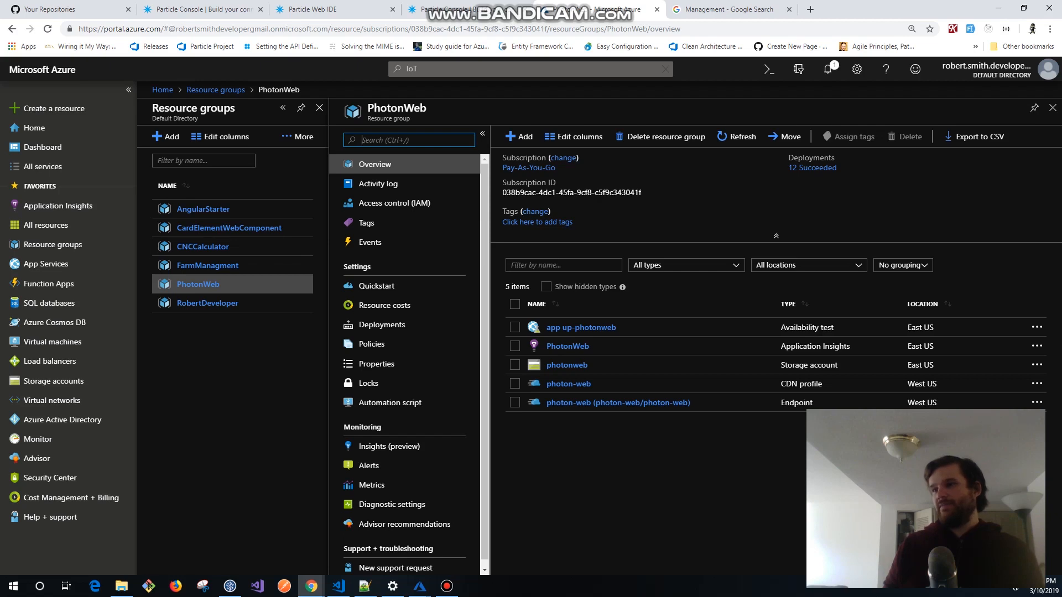
pyautogui.click(207, 265)
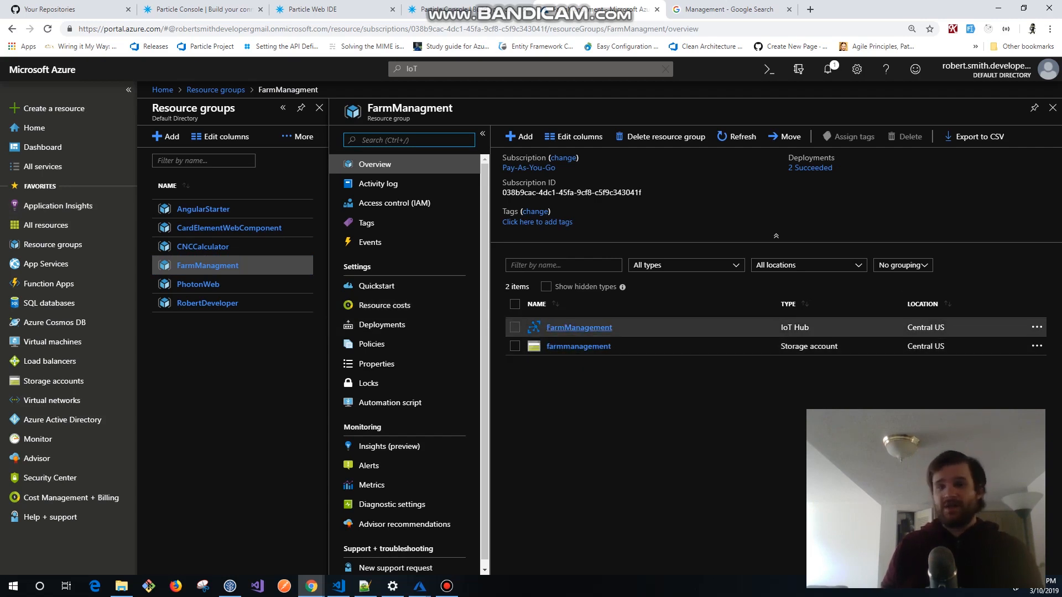
# Copy the IoT hub's name, FarmManagement, from the Azure portal into the Particle integration's IoT Hub Name.
pyautogui.click(579, 327)
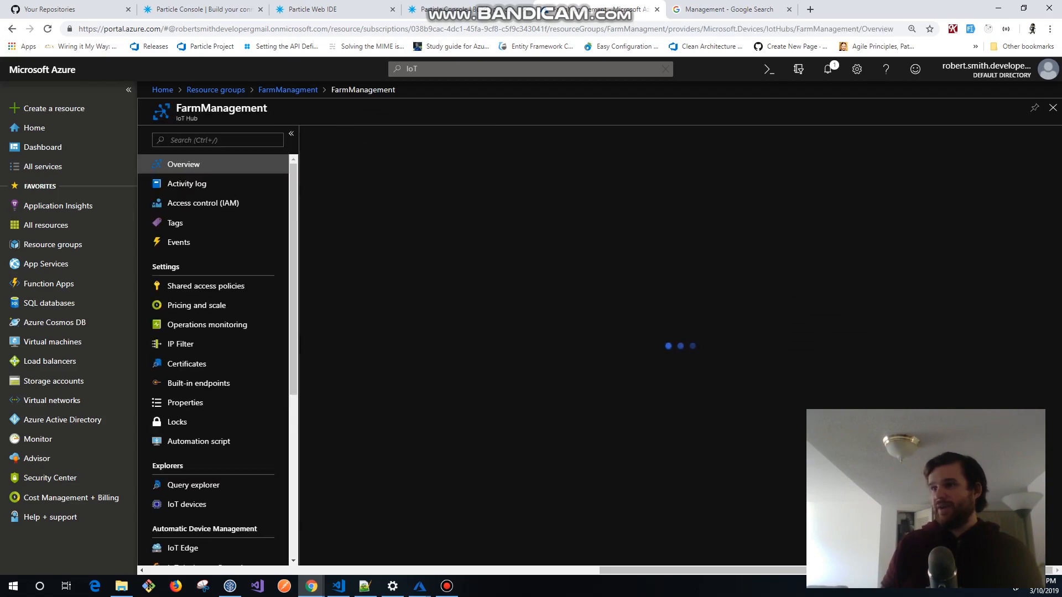
pyautogui.moveTo(395, 89); pyautogui.dragTo(331, 89)
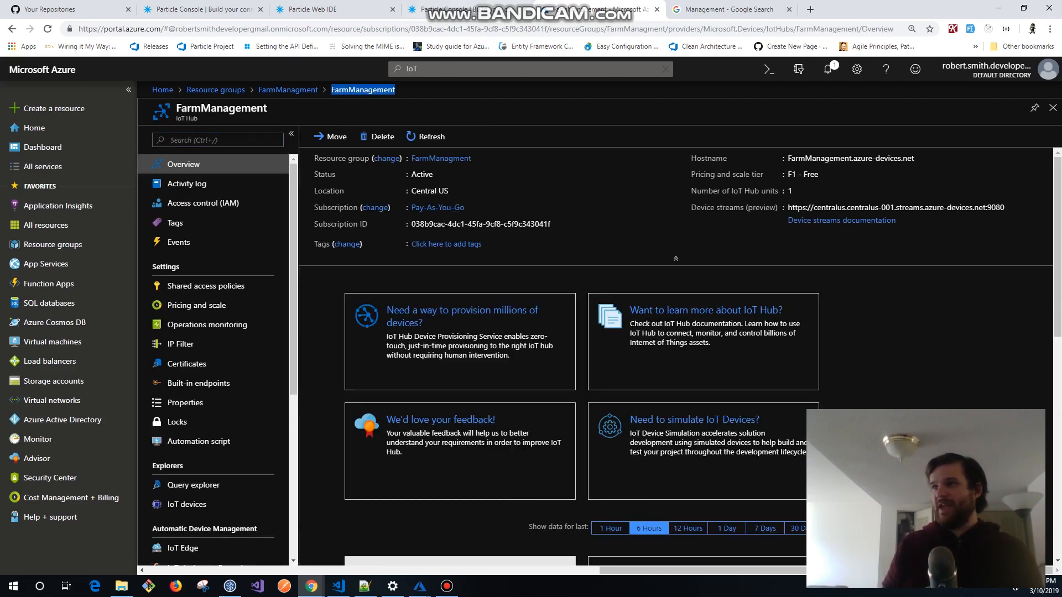
pyautogui.hotkey('ctrl', 'c')
pyautogui.hotkey('ctrl', 'shift', 'Tab')
pyautogui.hotkey('ctrl', 'v')
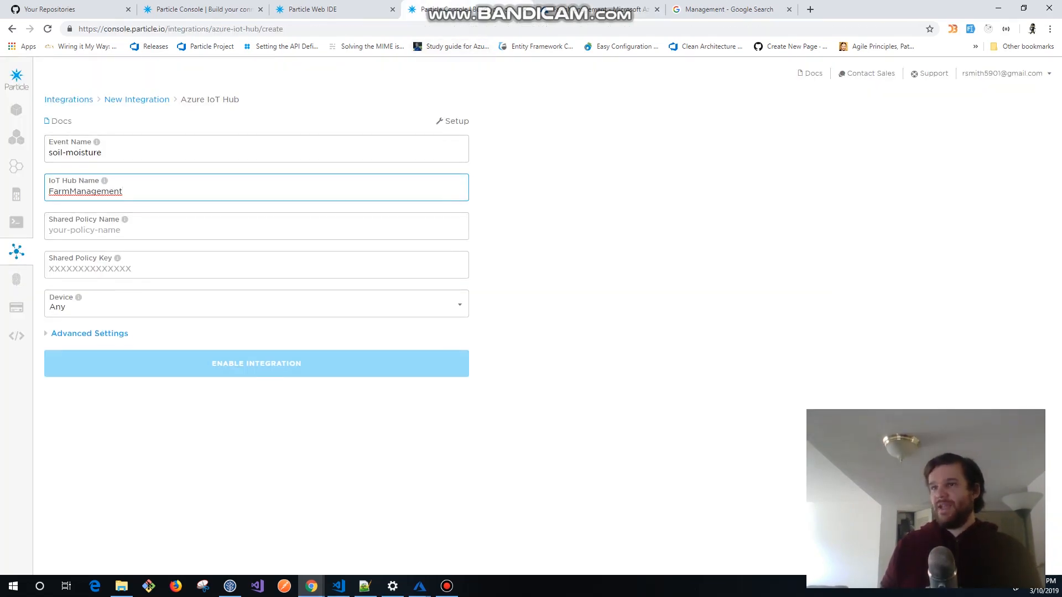
pyautogui.press('Tab')
# In the Azure portal, add a shared access policy named Photon with registry read, registry write, service connect and device connect permissions.
pyautogui.hotkey('ctrl', 'Tab')
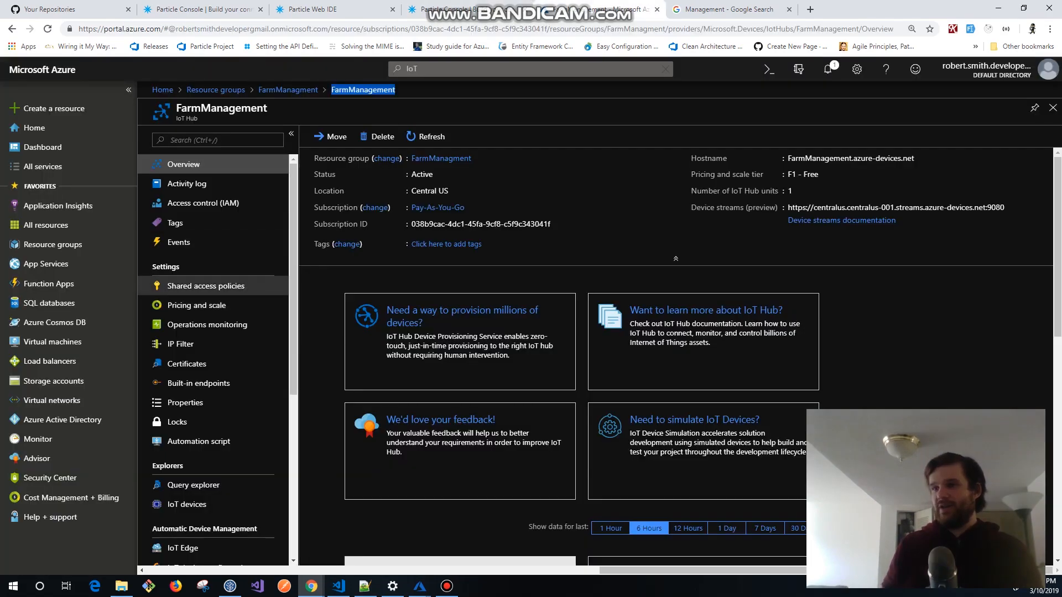
pyautogui.click(206, 286)
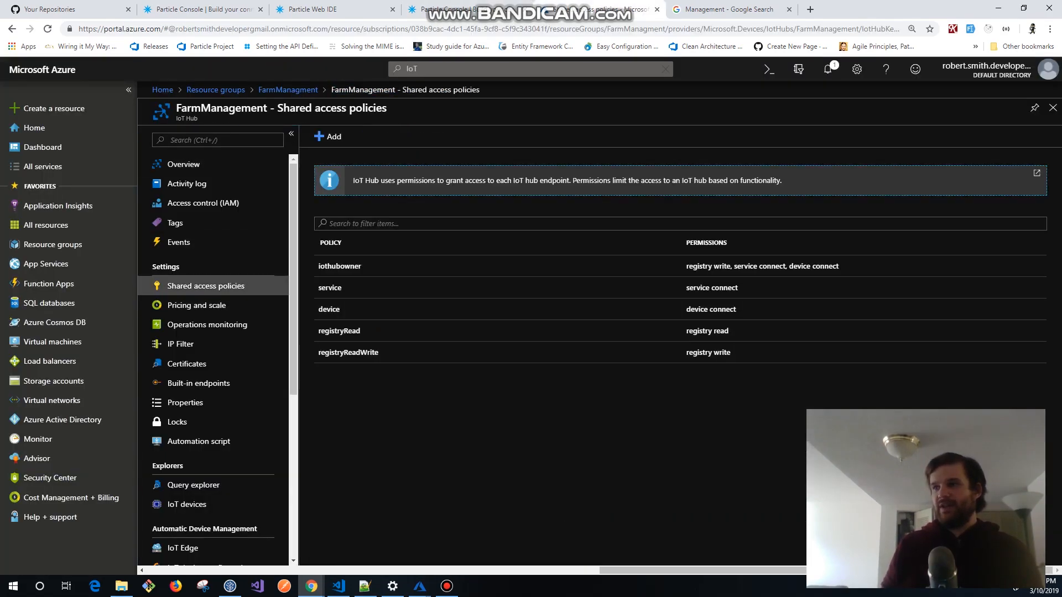
pyautogui.click(327, 137)
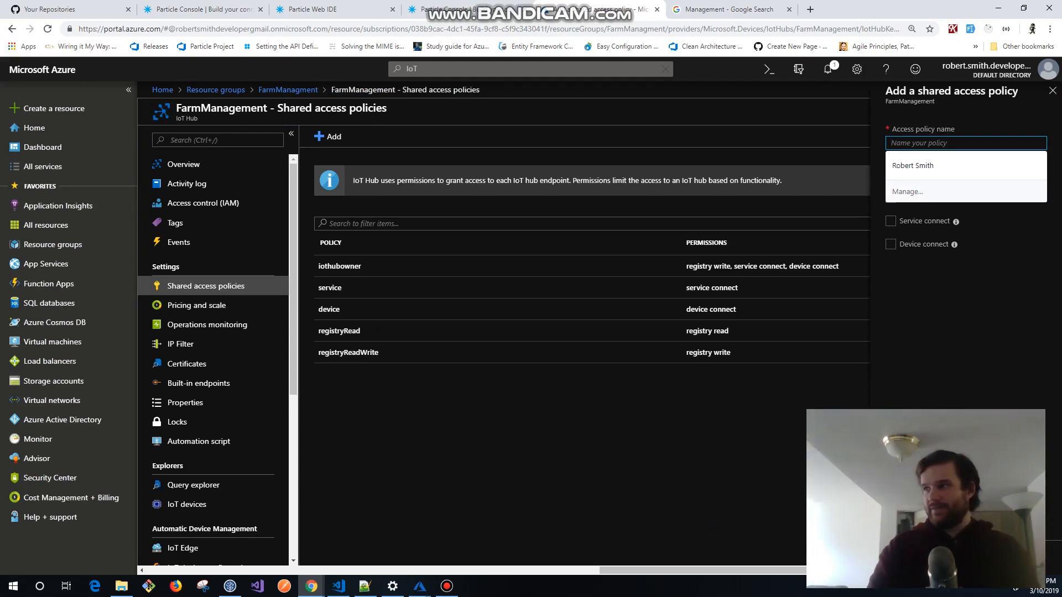
pyautogui.write('Photon')
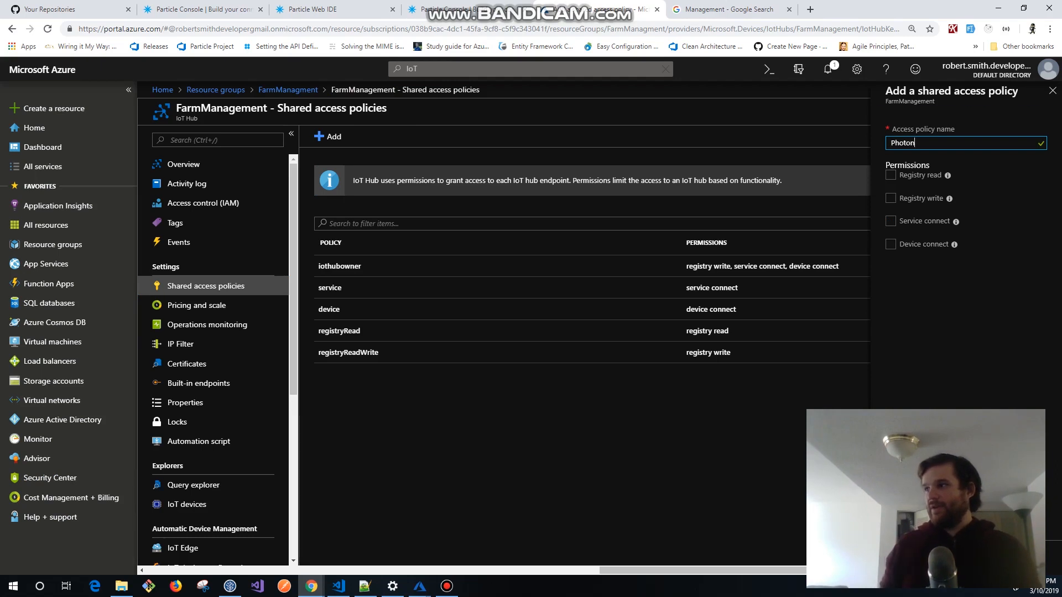
pyautogui.press('Tab')
pyautogui.press('space')
pyautogui.press('Tab')
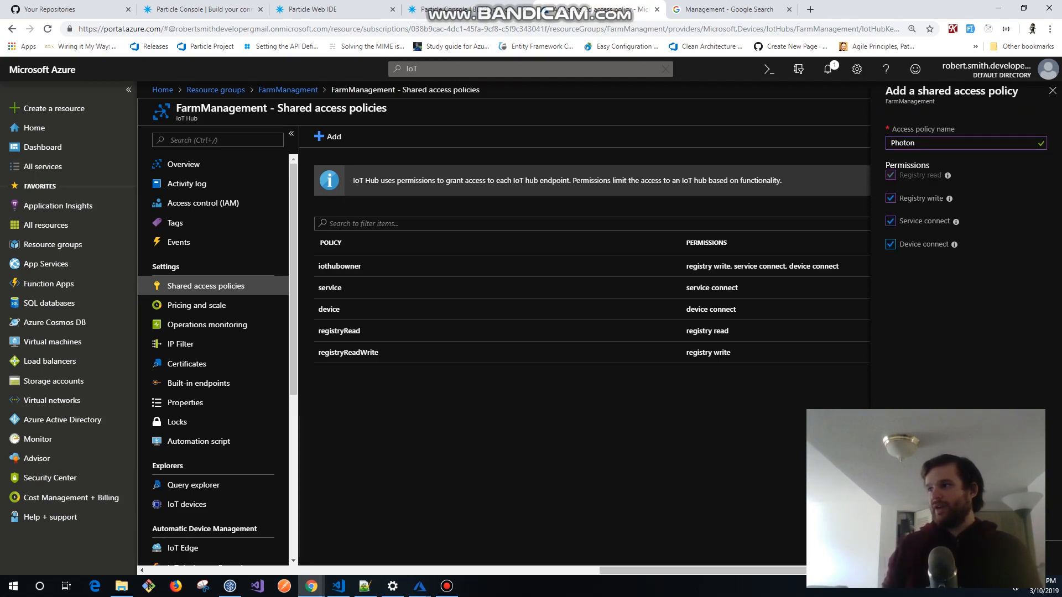
pyautogui.press('Tab')
pyautogui.press('Return')
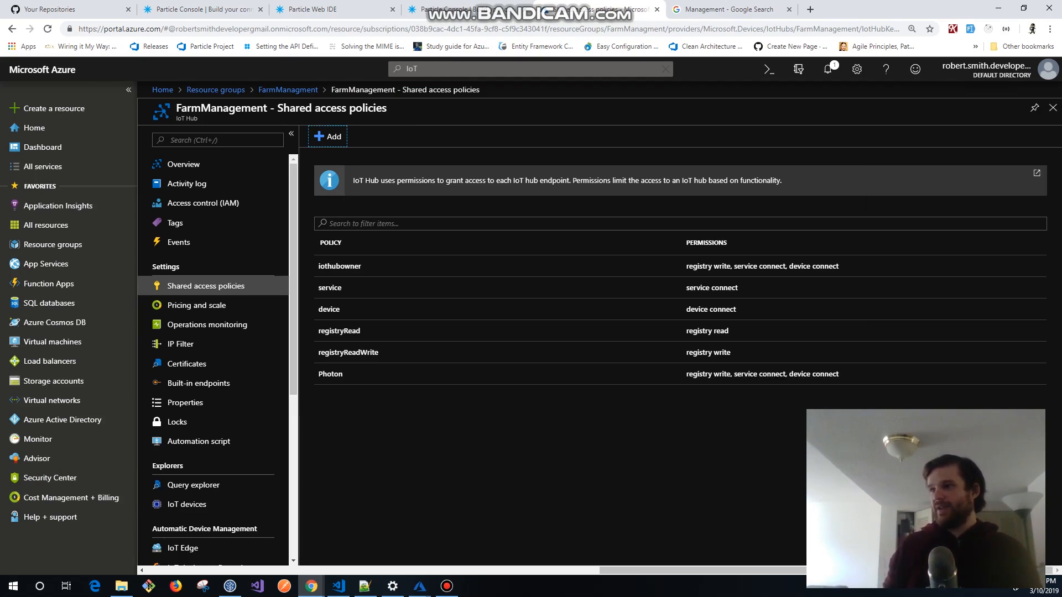
# Open the Photon policy's details and set the Particle integration's Shared Policy Name to Photon.
pyautogui.click(331, 375)
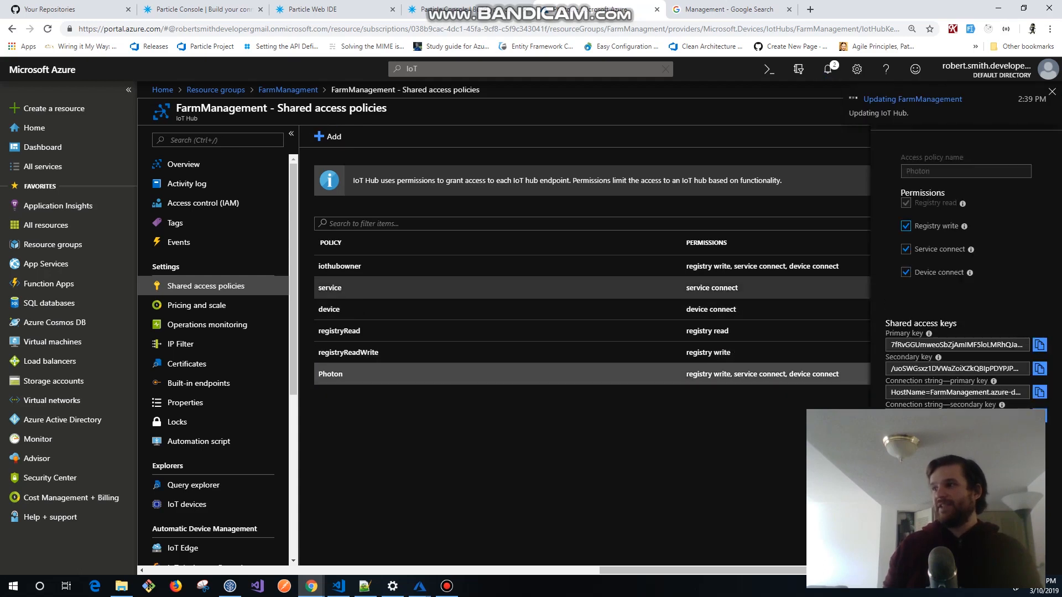
pyautogui.click(454, 9)
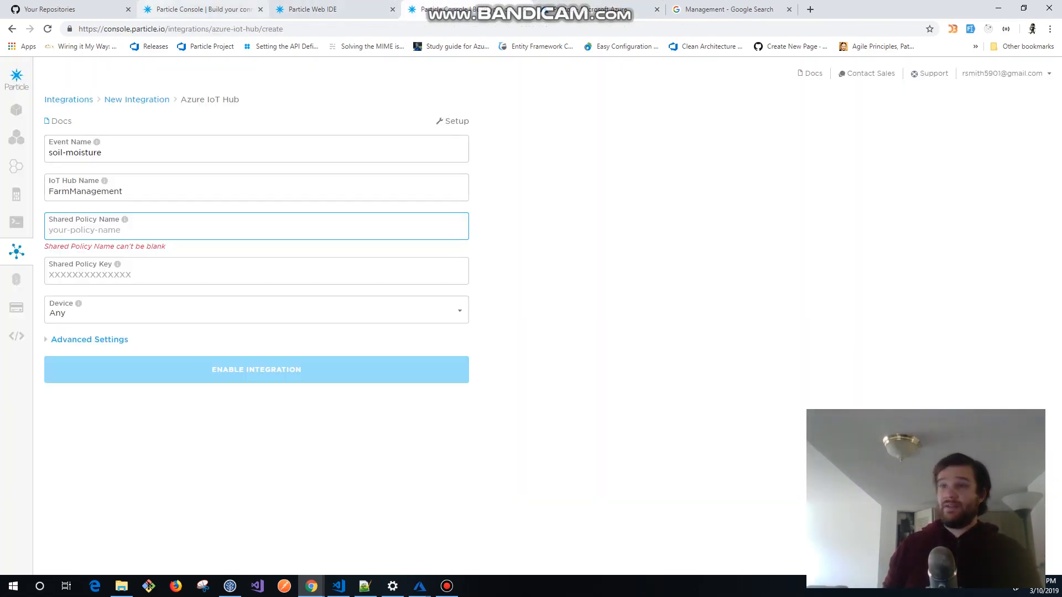
pyautogui.write('Photon')
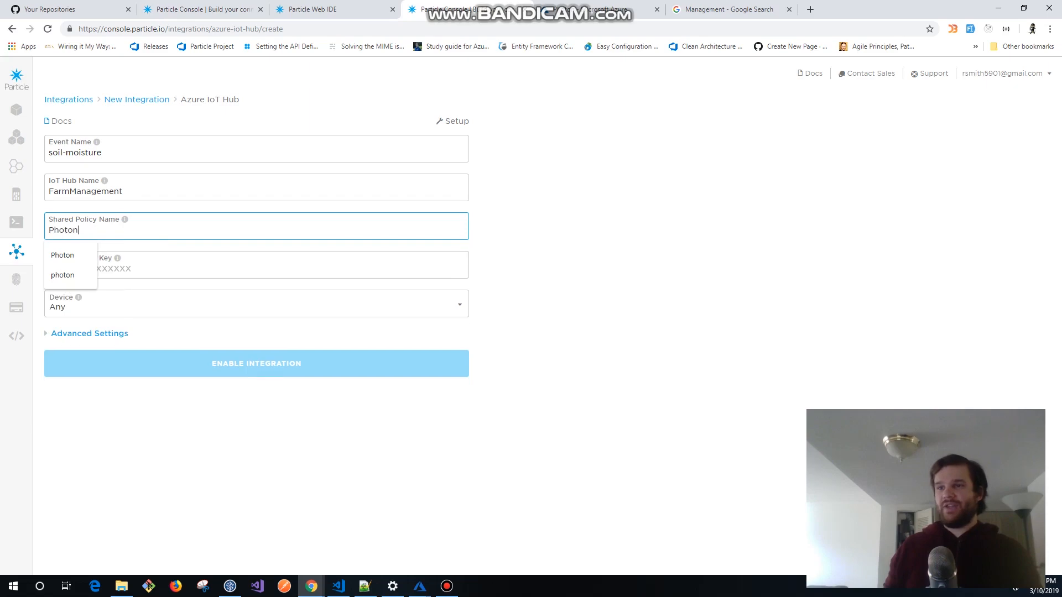
pyautogui.press('Tab')
# Copy the Photon policy's primary key from the Azure portal and paste it as the Particle integration's Shared Policy Key.
pyautogui.click(598, 9)
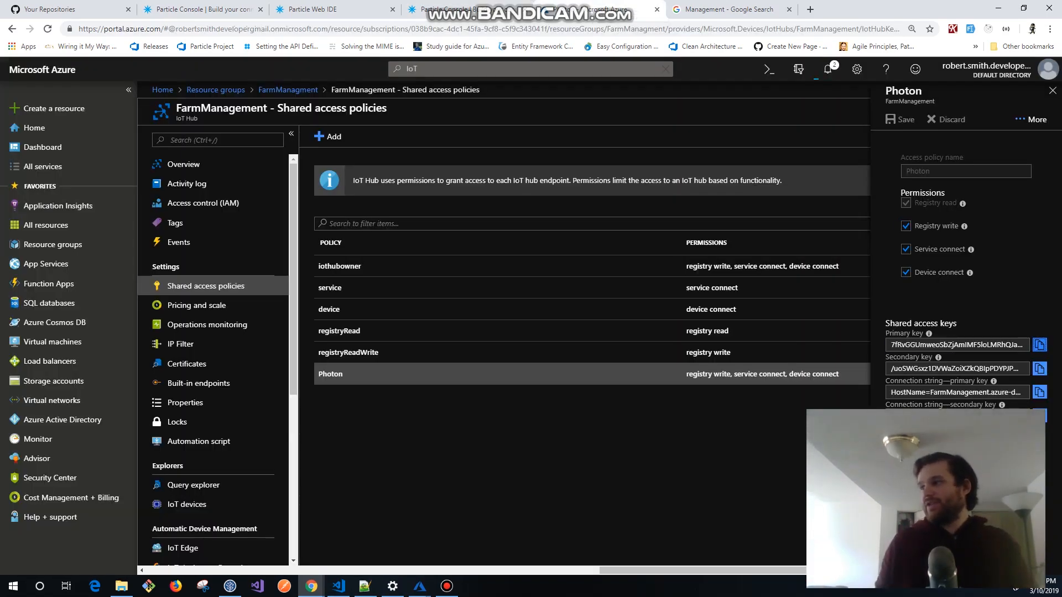
pyautogui.click(1040, 344)
pyautogui.click(476, 9)
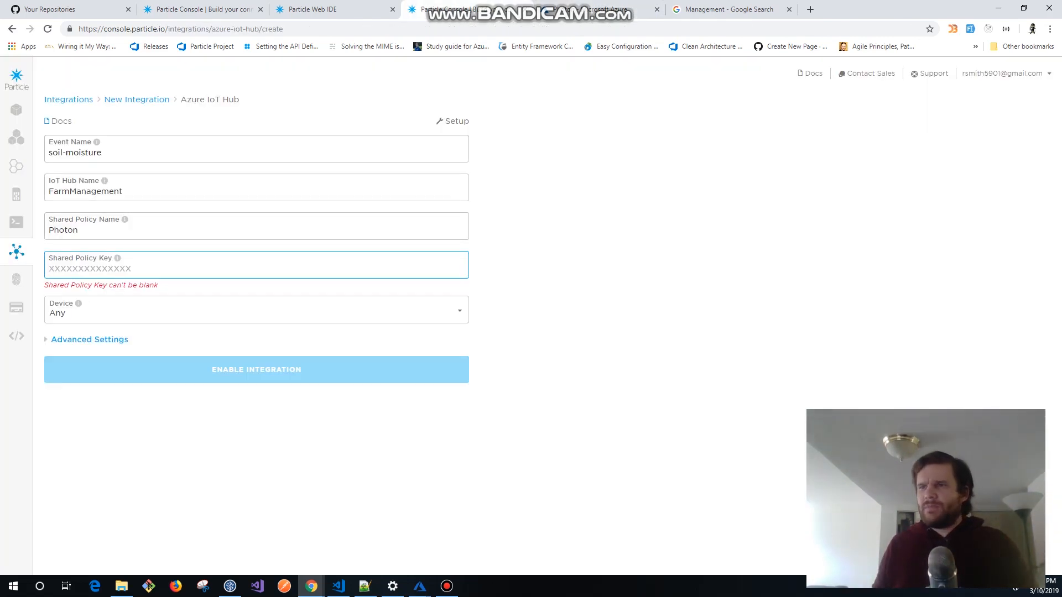
pyautogui.hotkey('ctrl', 'v')
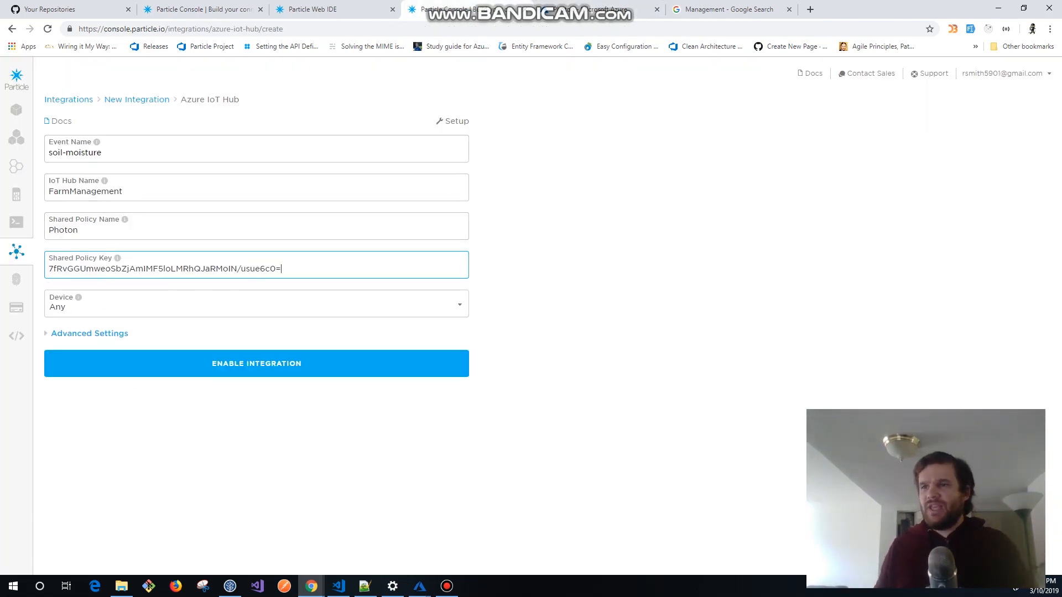
# Keep the integration's device set to Any and enable the integration.
pyautogui.click(256, 304)
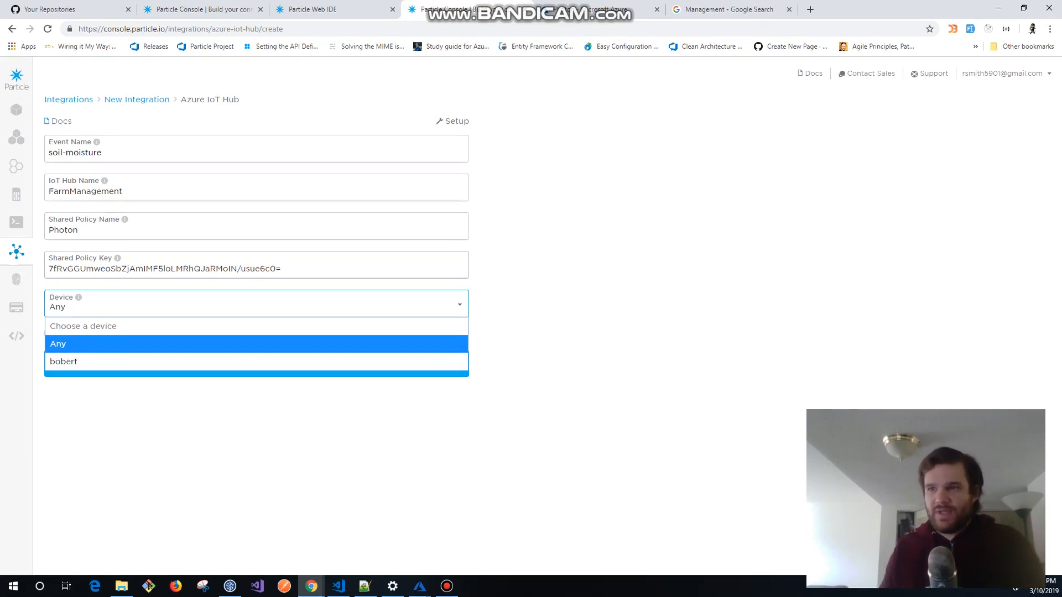
pyautogui.click(257, 344)
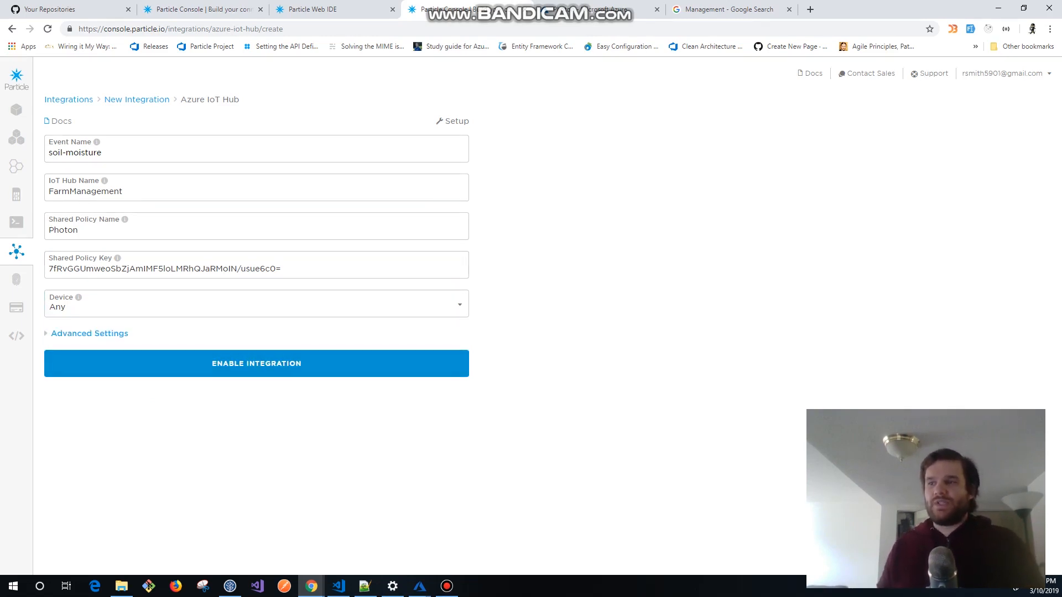
pyautogui.click(256, 364)
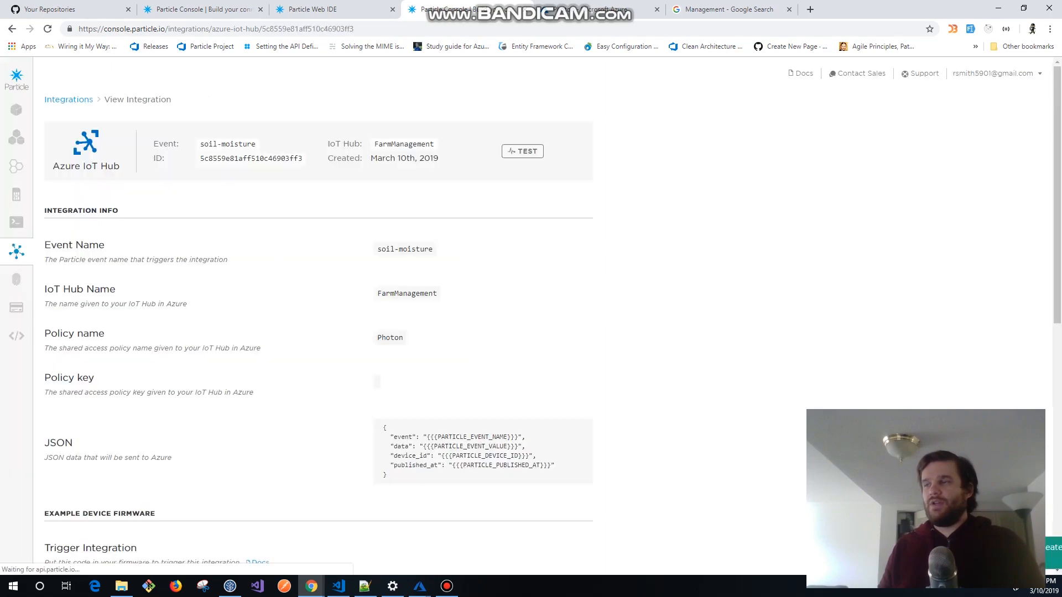
# Review the new integration's details and run its test.
pyautogui.scroll(-9, 319, 332)
pyautogui.click(600, 10)
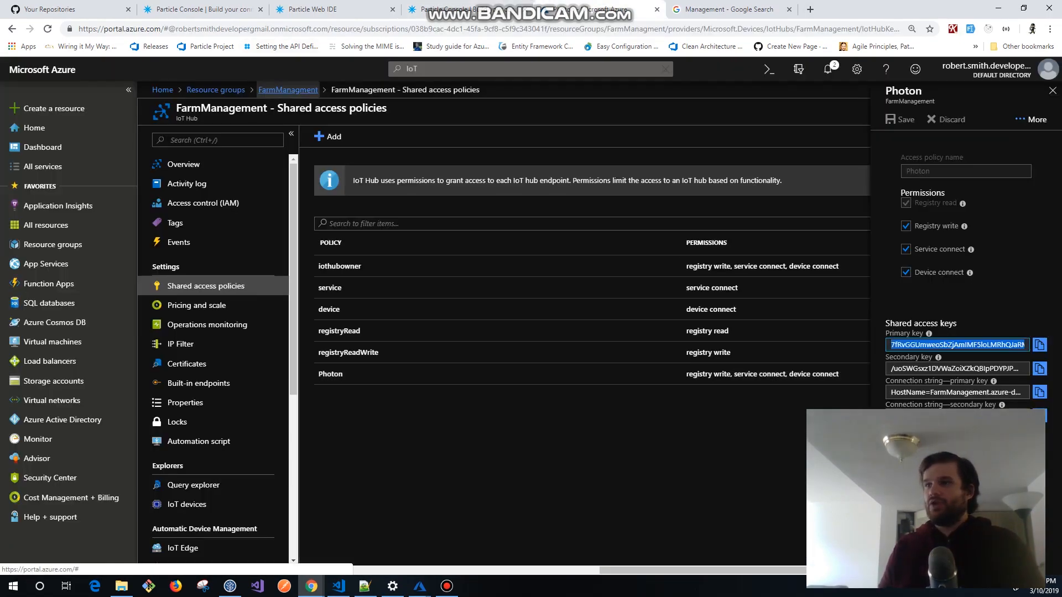
pyautogui.click(480, 9)
pyautogui.scroll(9, 398, 248)
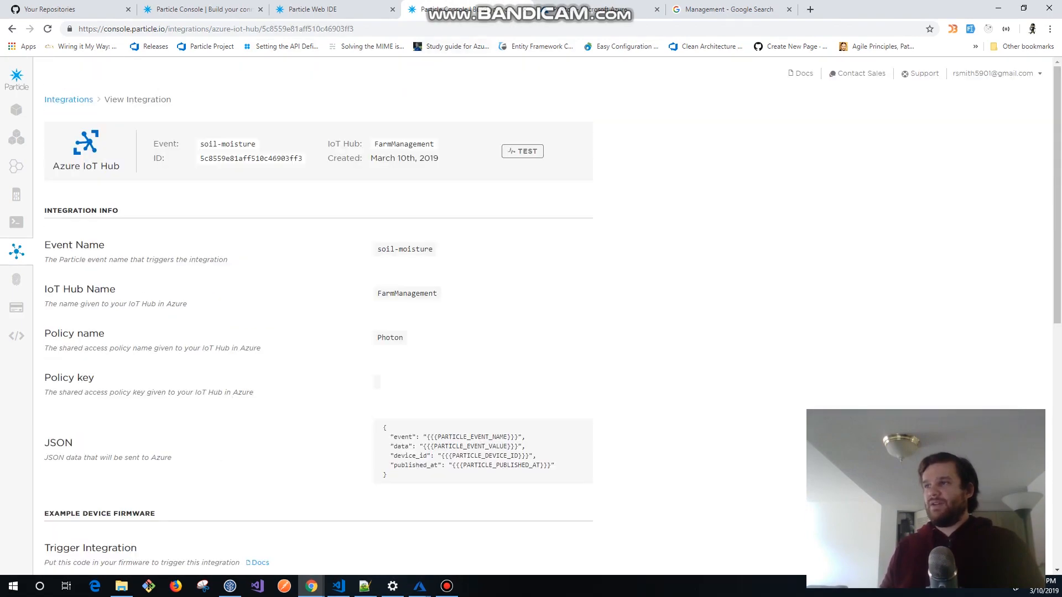
pyautogui.click(522, 151)
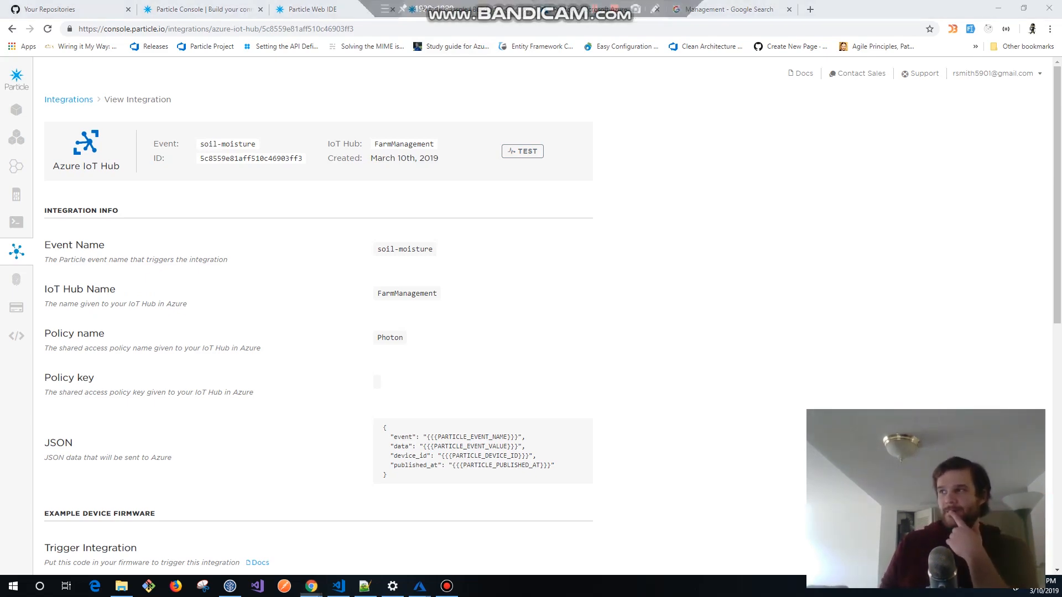
# In the Azure portal, examine the farmmanagement storage account's web blob container in Storage Explorer.
pyautogui.click(602, 9)
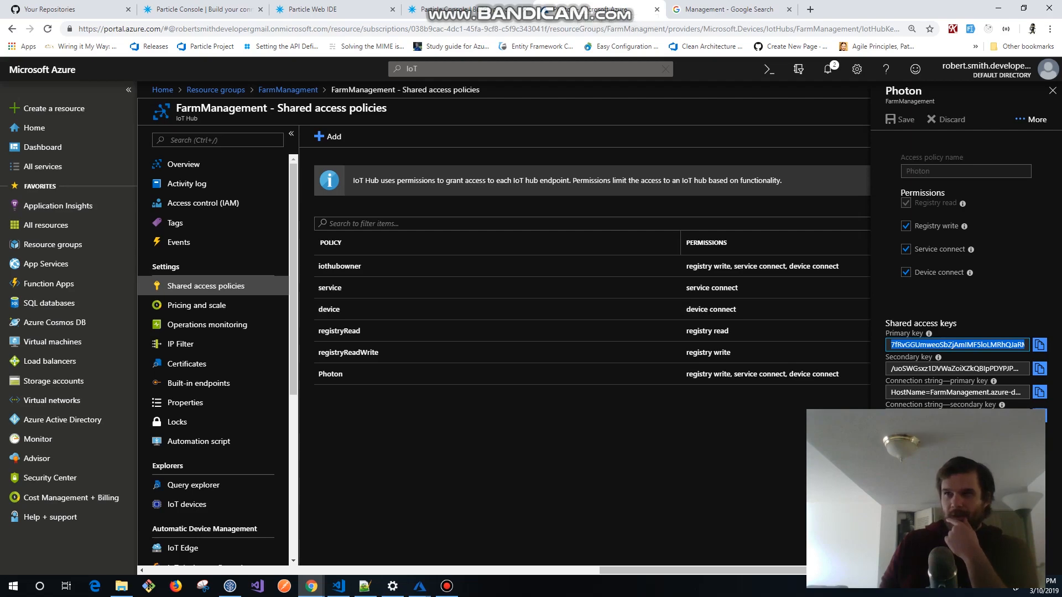
pyautogui.click(287, 90)
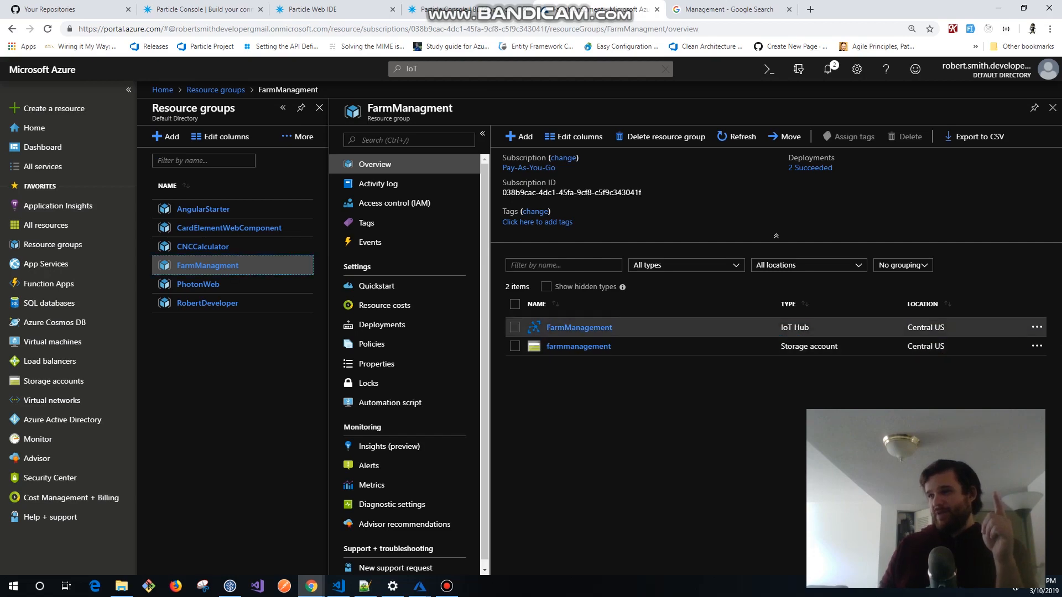
pyautogui.click(515, 346)
pyautogui.click(579, 346)
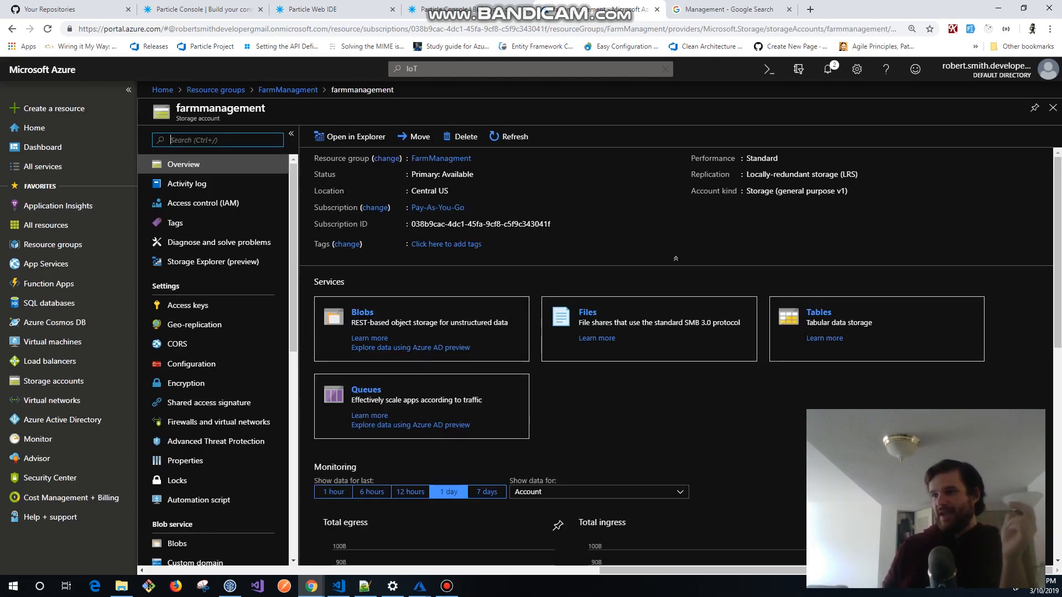
pyautogui.click(213, 261)
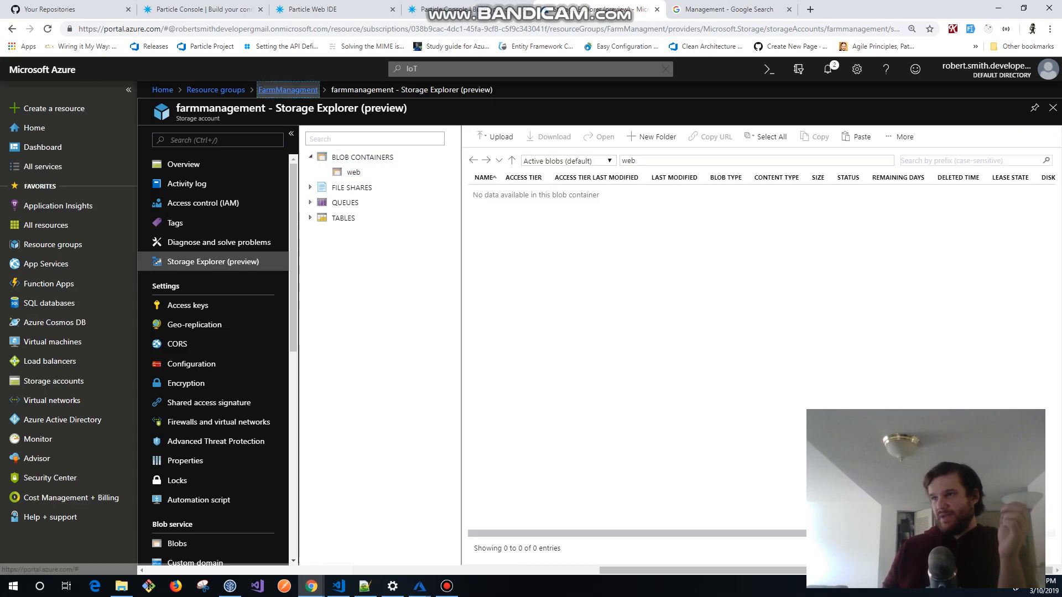
# Start a new message route in the FarmManagement IoT hub and name it all-farm-events-blob-storage.
pyautogui.click(287, 89)
pyautogui.click(579, 327)
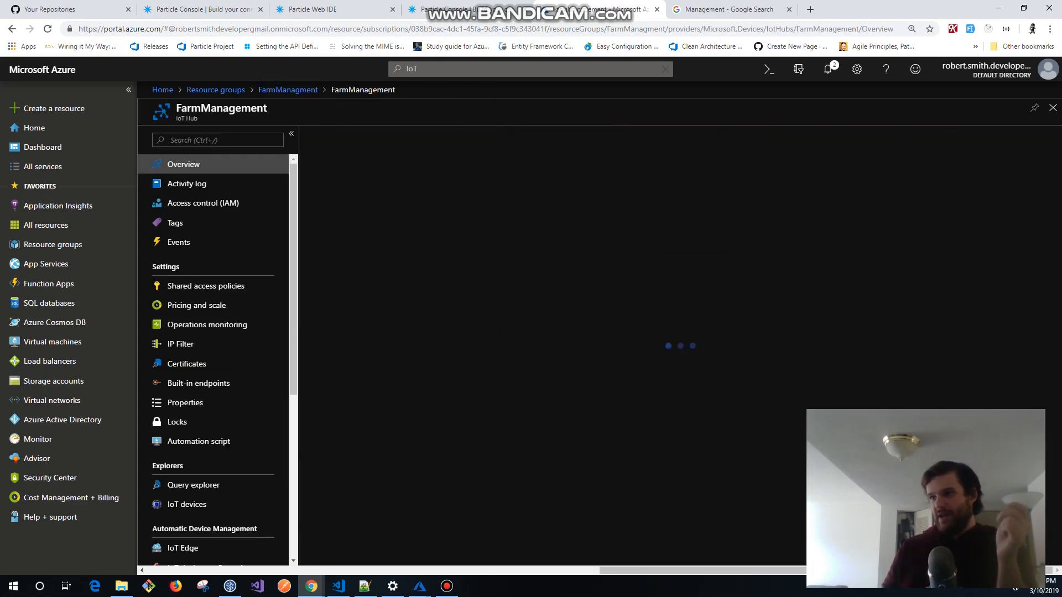
pyautogui.scroll(-3, 213, 387)
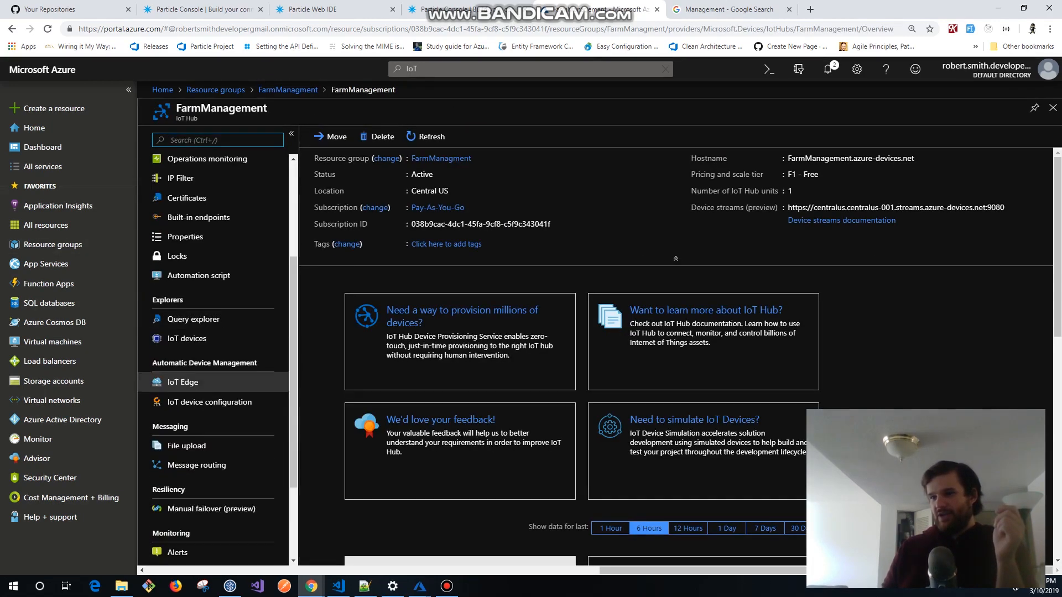
pyautogui.click(196, 465)
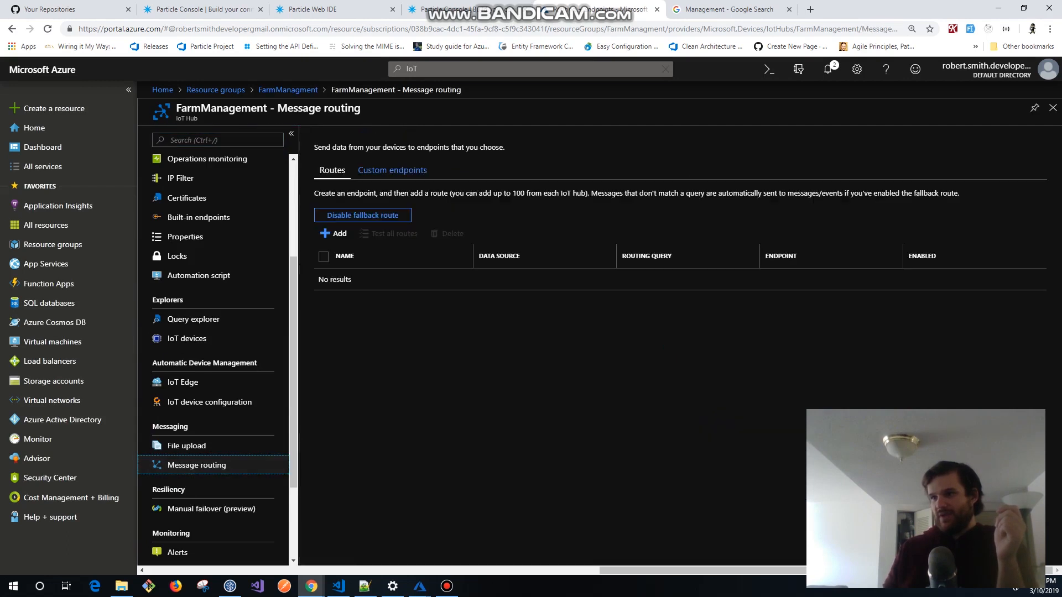
pyautogui.click(334, 234)
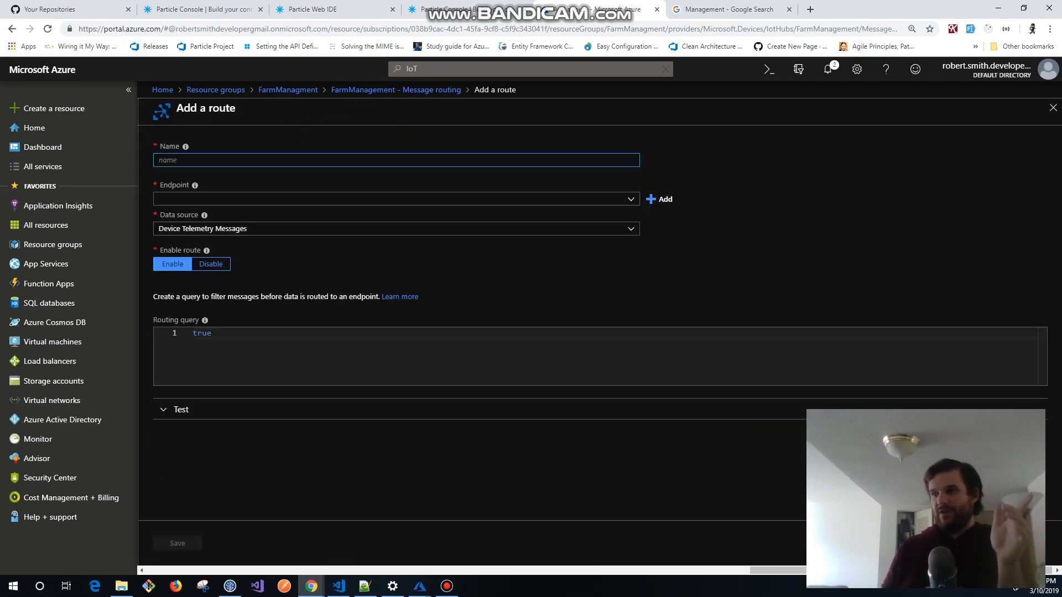
pyautogui.click(332, 160)
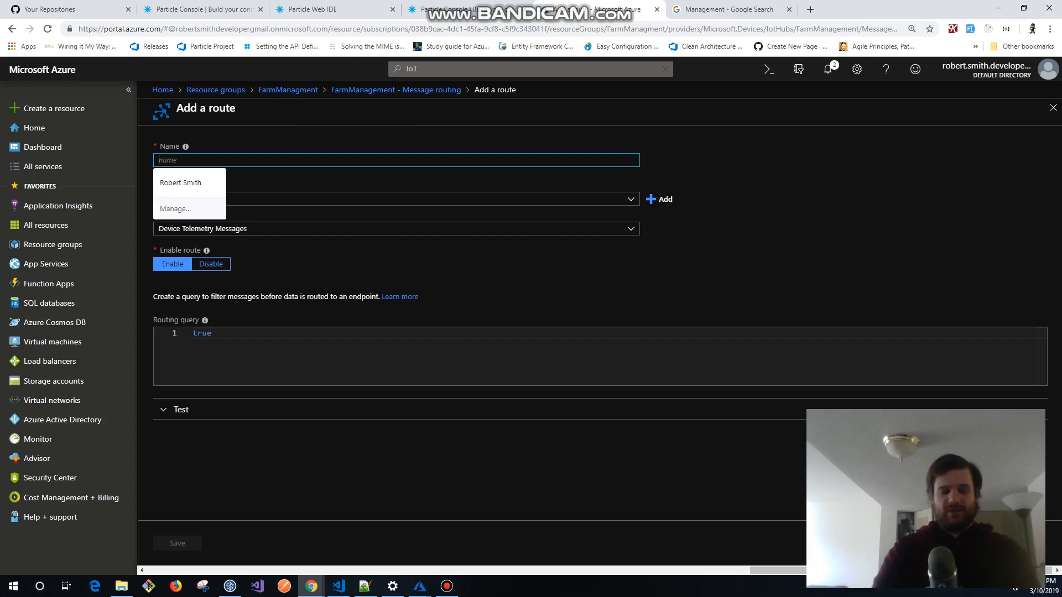
pyautogui.write('farm-events-blob-storage')
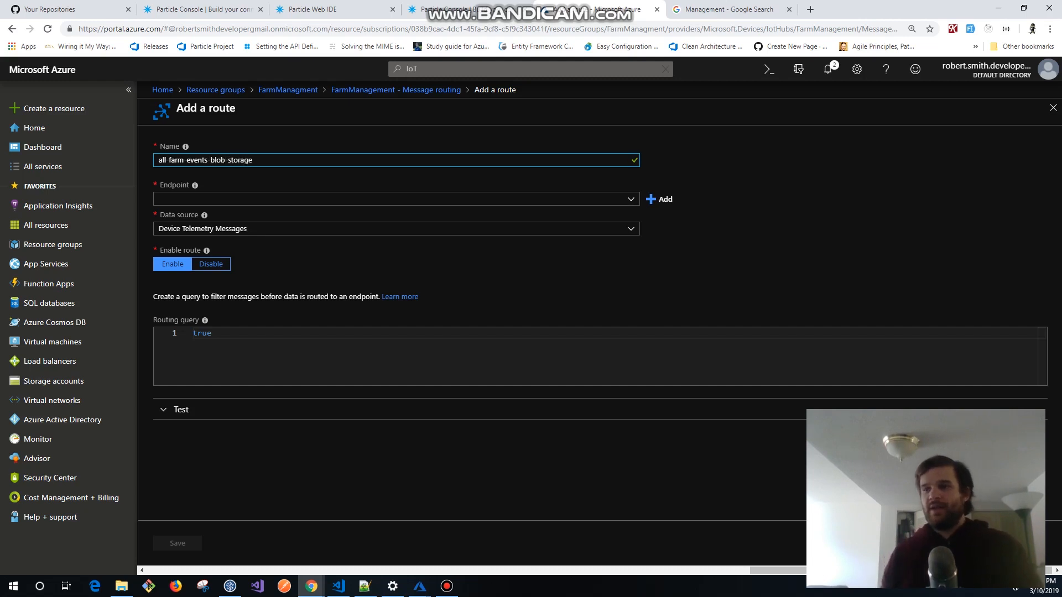
# Add a blob storage endpoint for the route and name it all-farm-events-blob-storage.
pyautogui.click(396, 199)
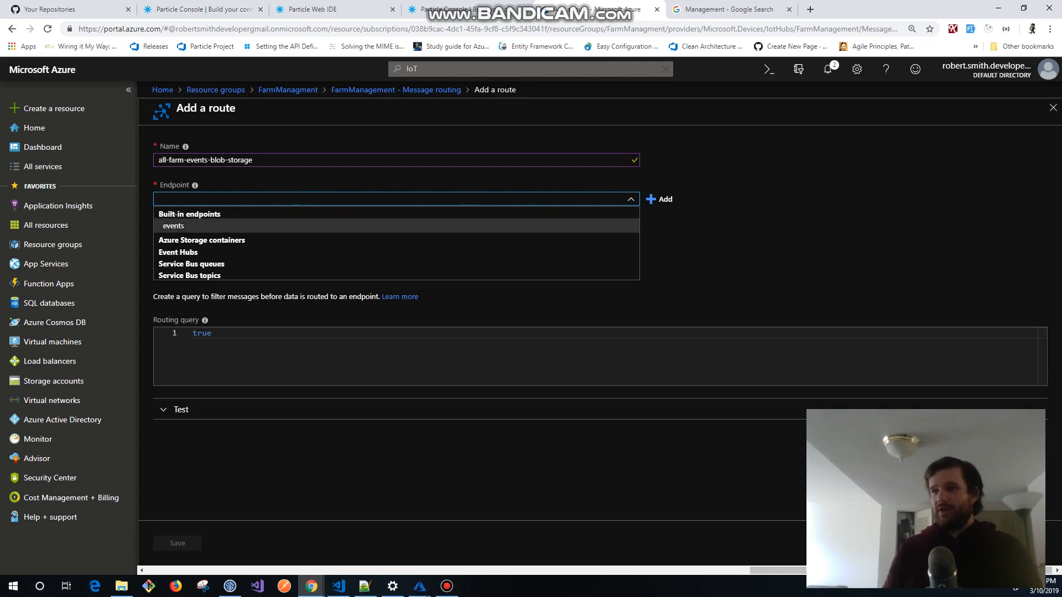
pyautogui.click(660, 199)
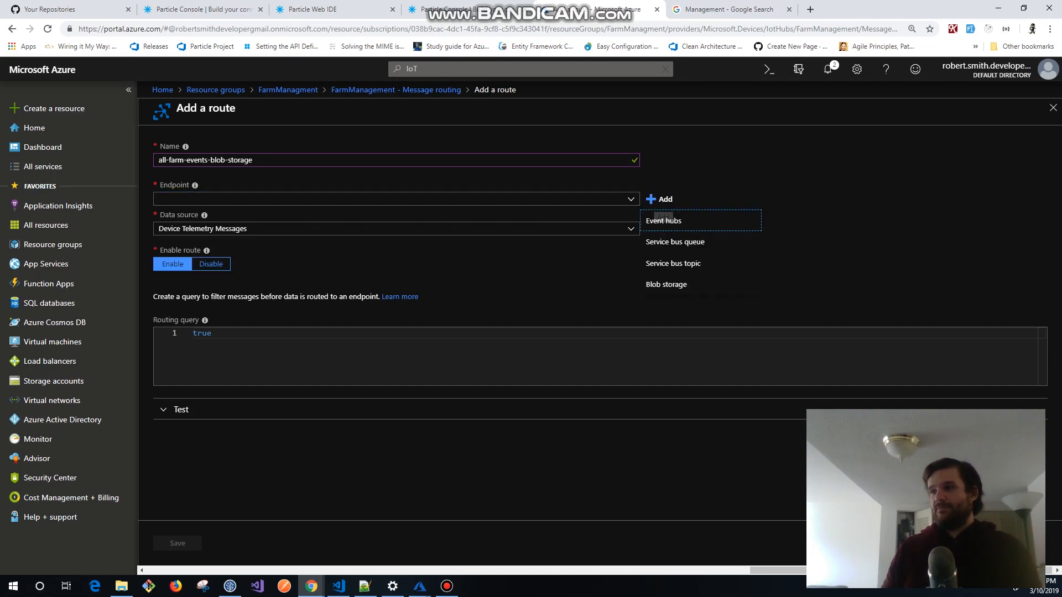
pyautogui.click(665, 284)
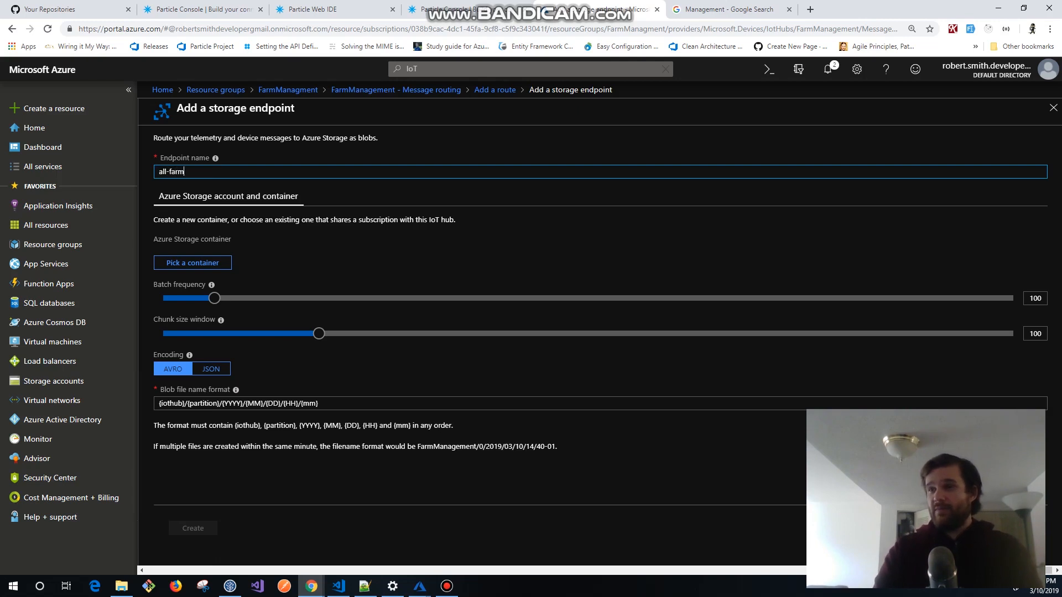
pyautogui.write('blob-storage')
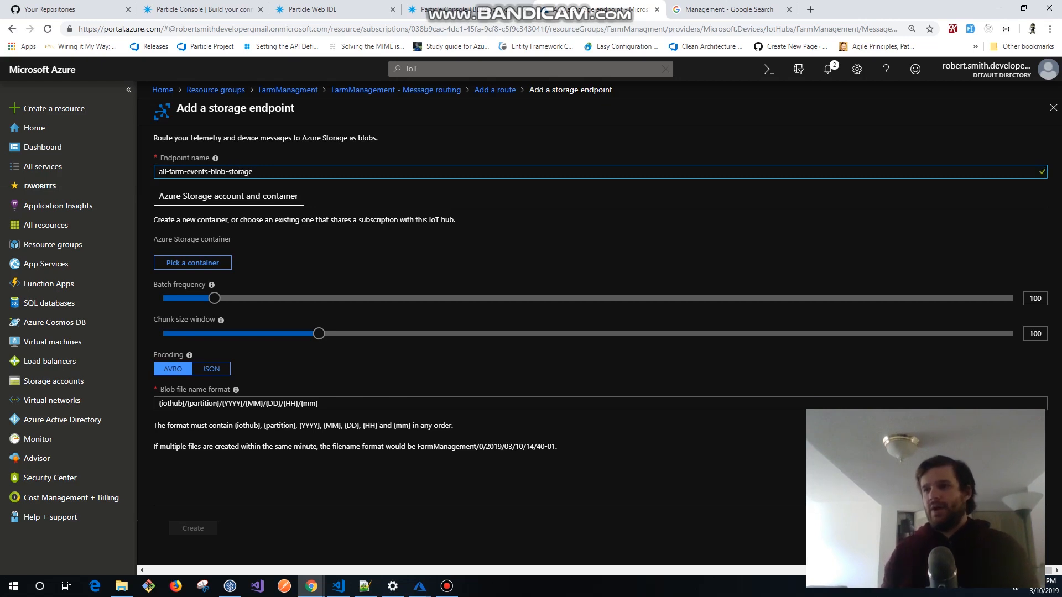
# Choose the web container of the farmmanagement storage account as the endpoint's destination.
pyautogui.click(193, 263)
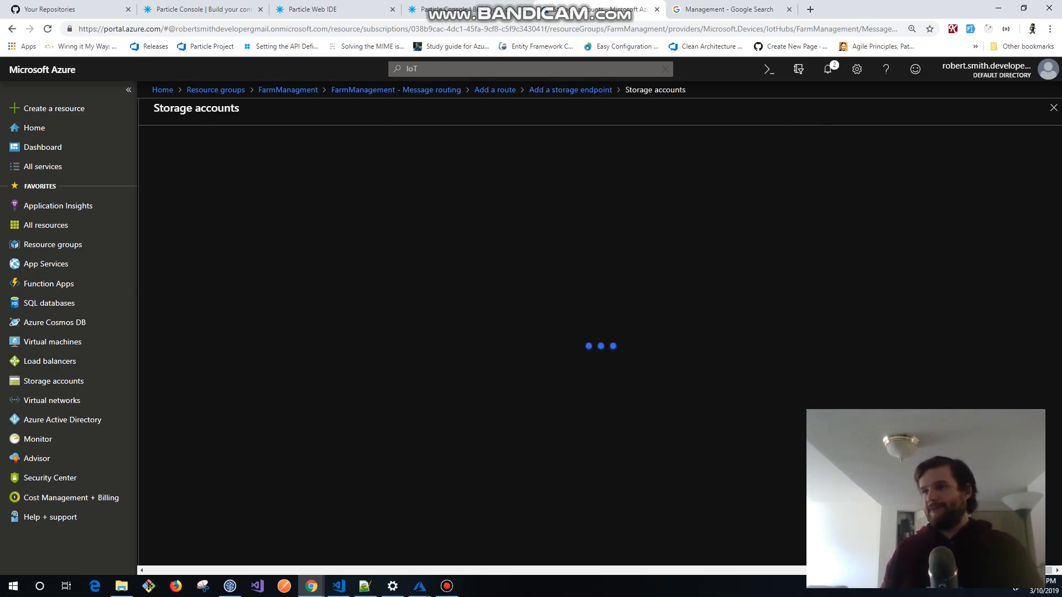
pyautogui.click(191, 269)
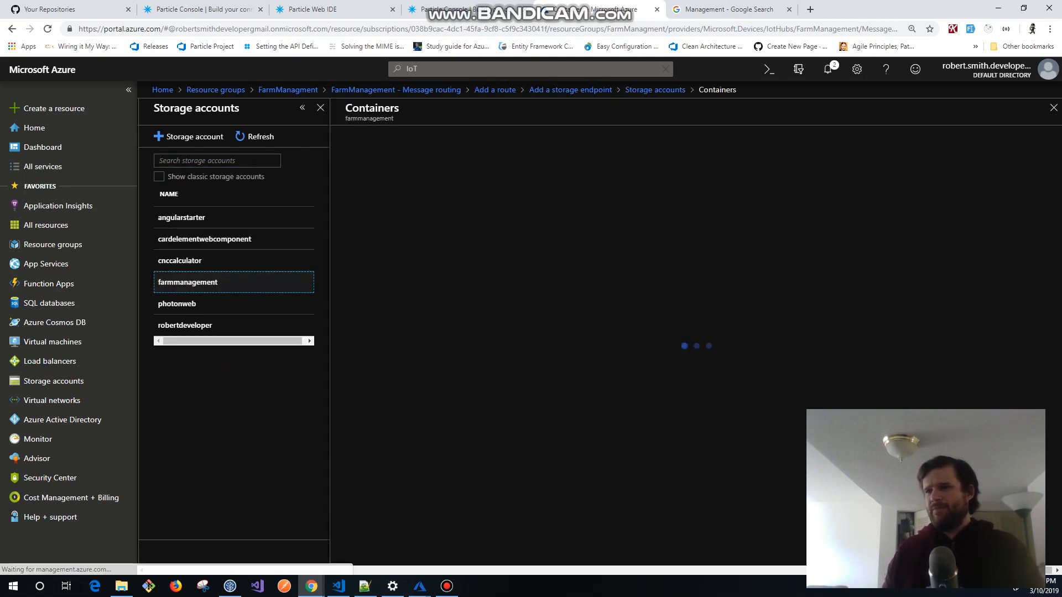
pyautogui.click(362, 203)
pyautogui.click(370, 543)
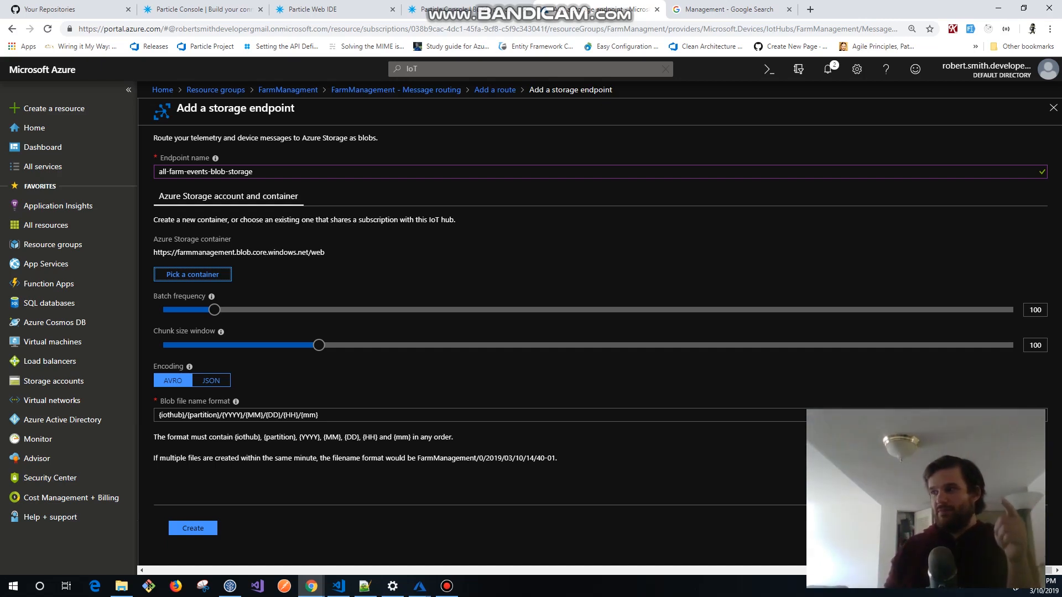
# Set the endpoint's batch frequency to 60 and create the storage endpoint.
pyautogui.moveTo(215, 310); pyautogui.dragTo(162, 310)
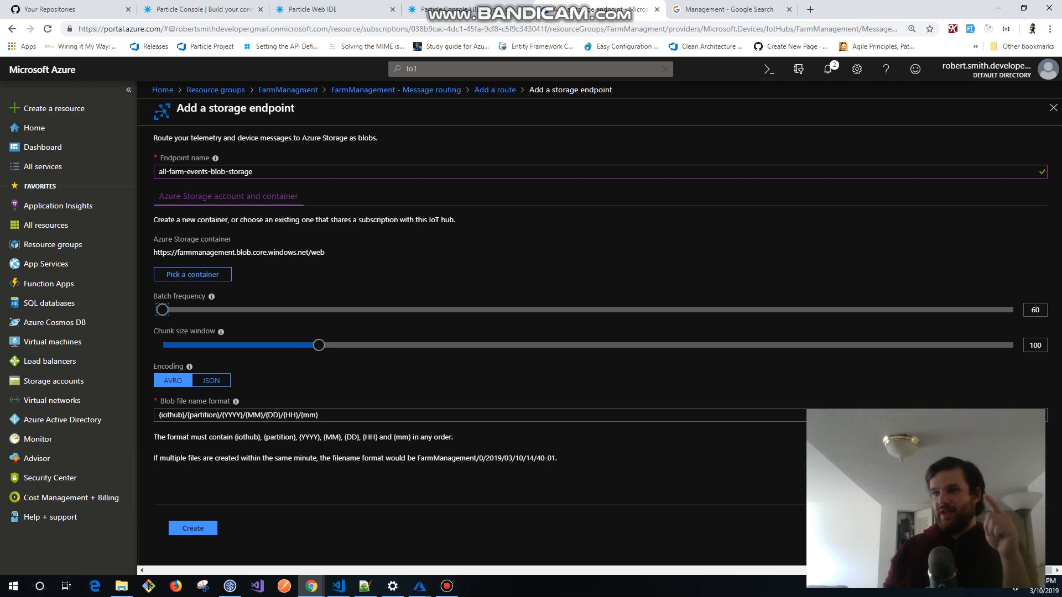
pyautogui.moveTo(221, 332)
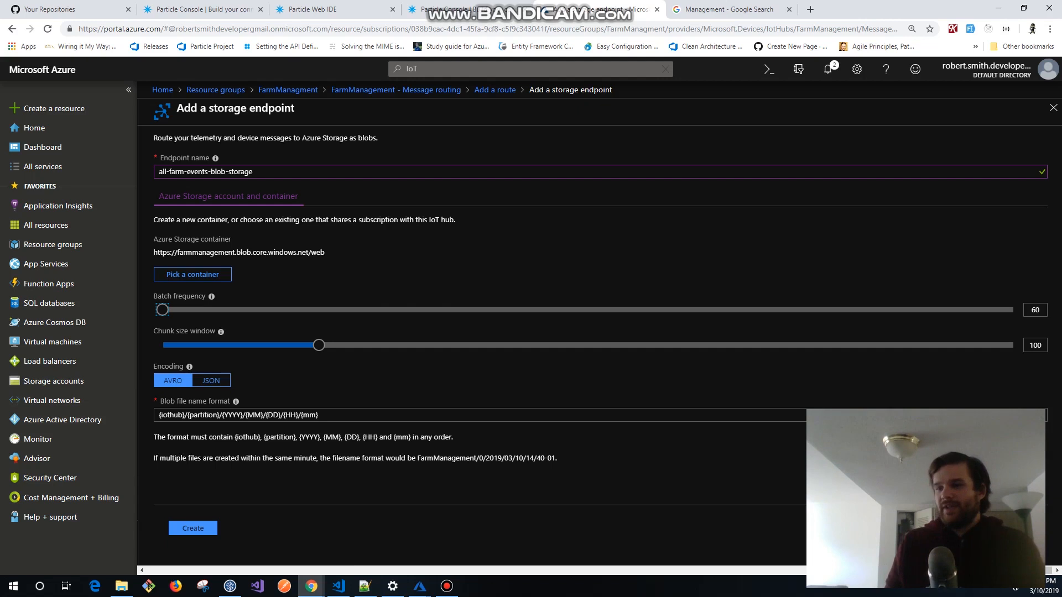
pyautogui.click(193, 529)
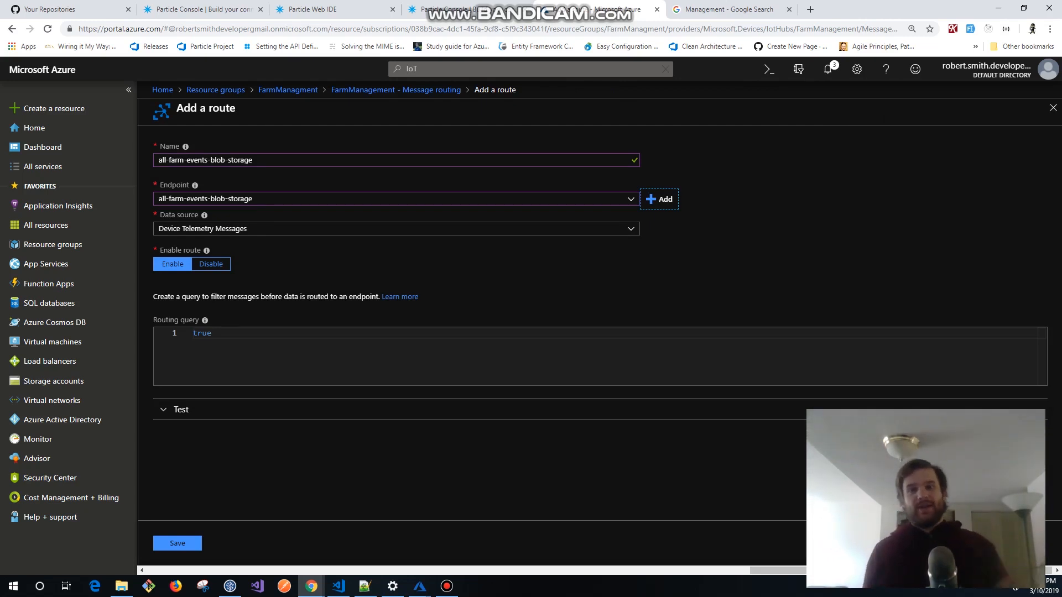
# Save the all-farm-events-blob-storage route and check the portal notifications.
pyautogui.click(354, 271)
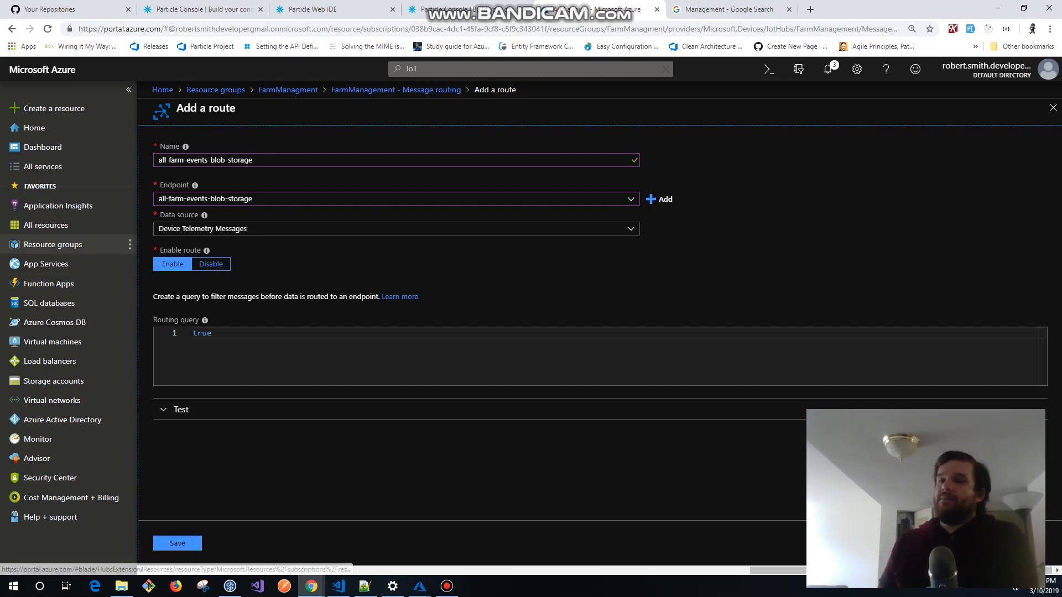
pyautogui.click(46, 225)
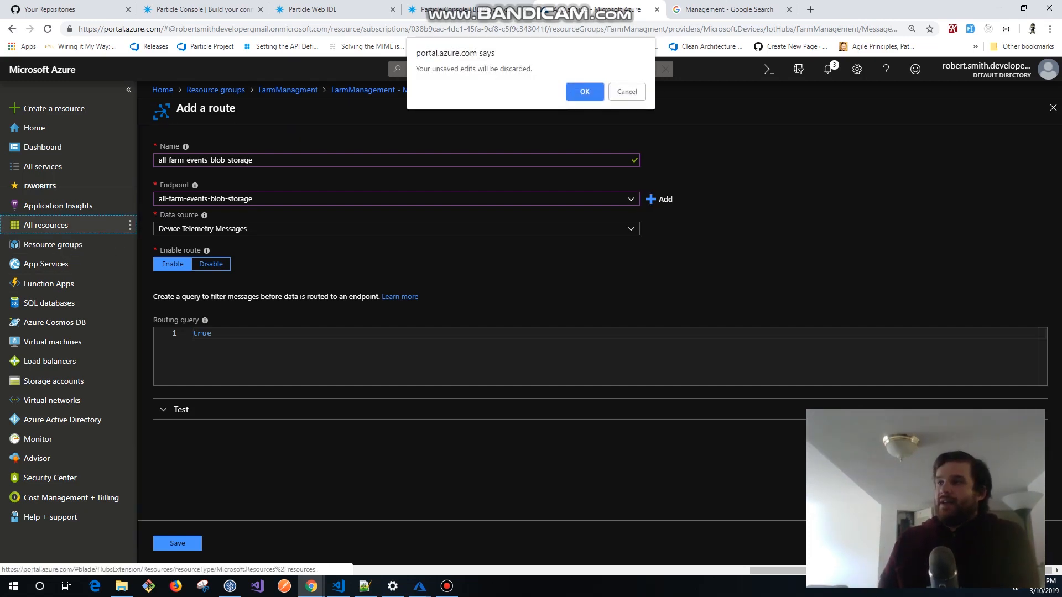
pyautogui.press('Return')
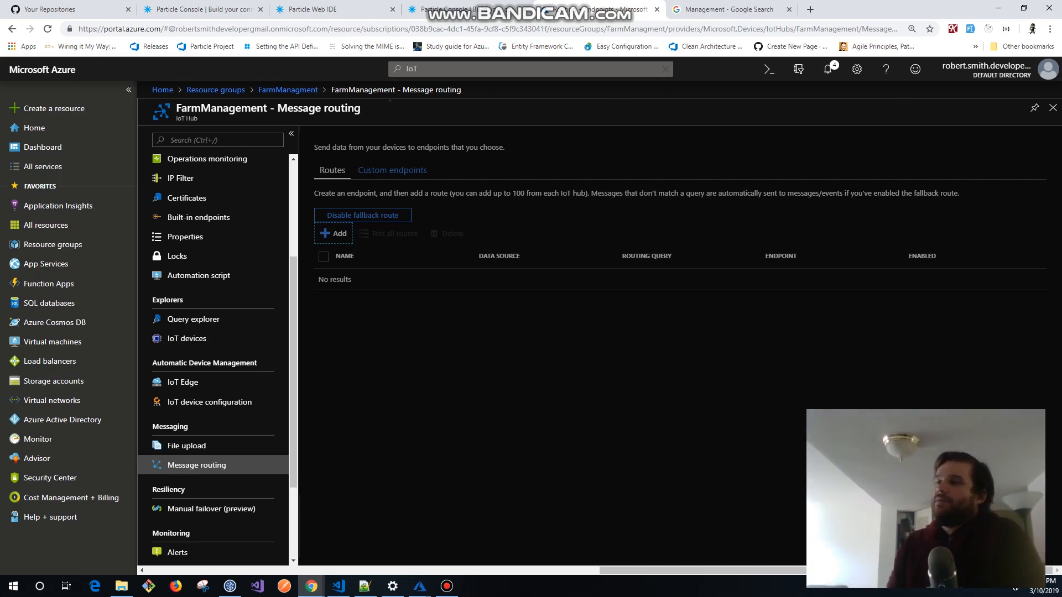
pyautogui.click(497, 69)
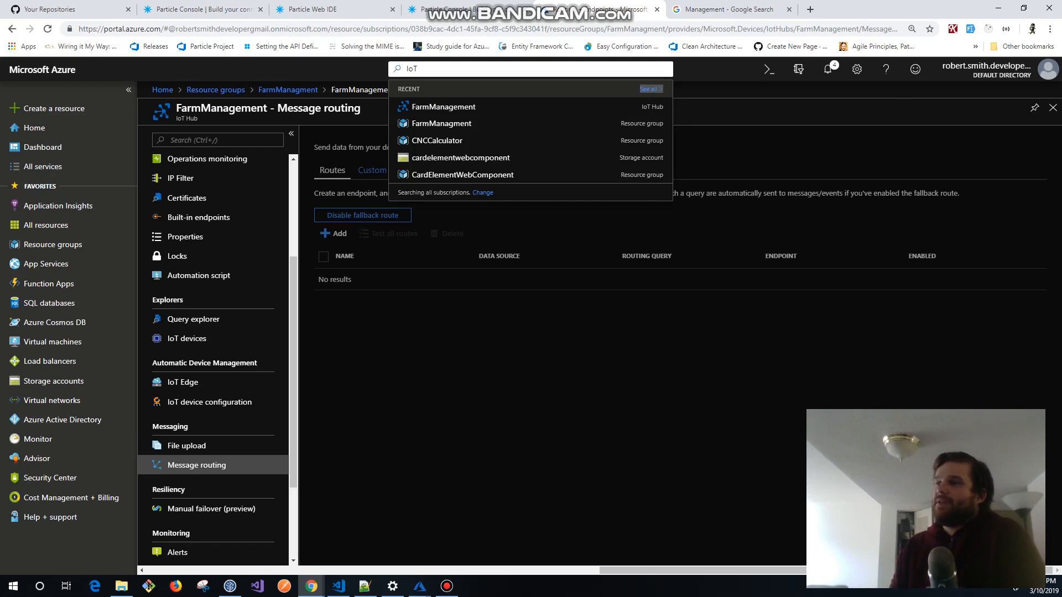
pyautogui.click(827, 69)
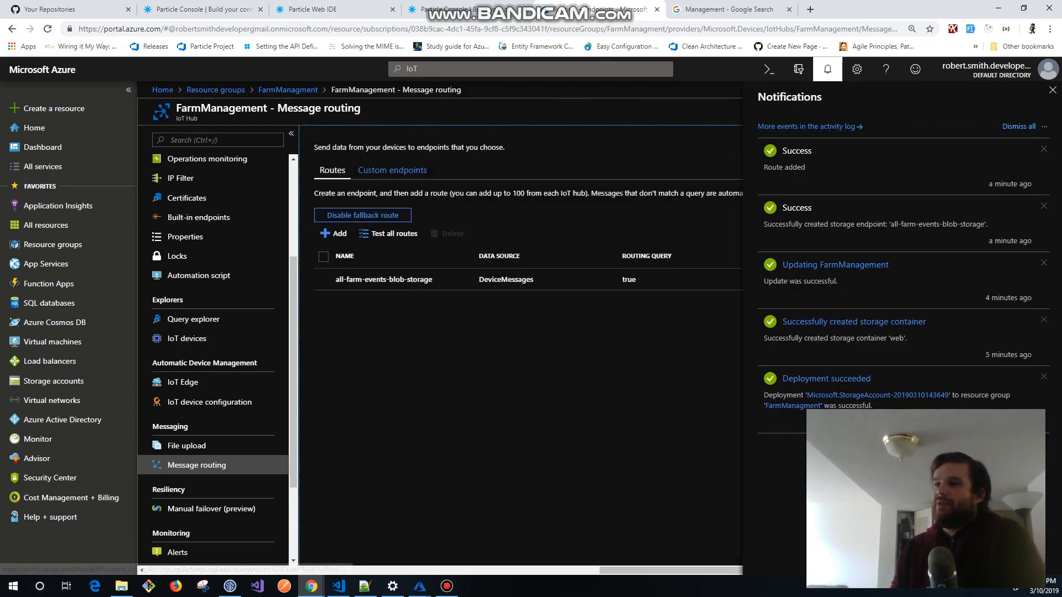
# Review the all-farm-events-blob-storage route's details and routing query help, and return to the hub's message routing list.
pyautogui.click(384, 279)
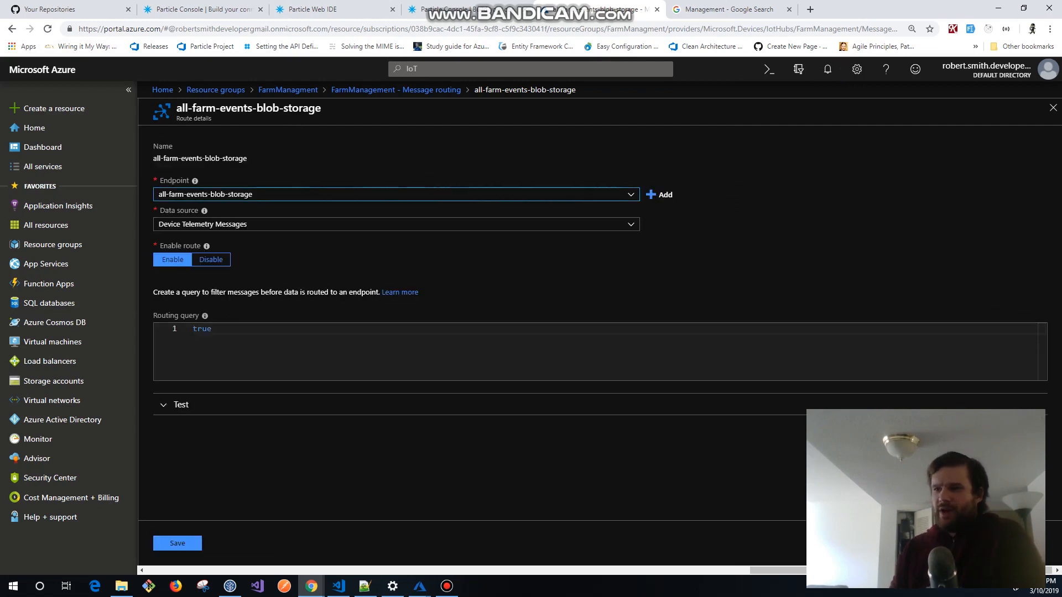
pyautogui.click(203, 329)
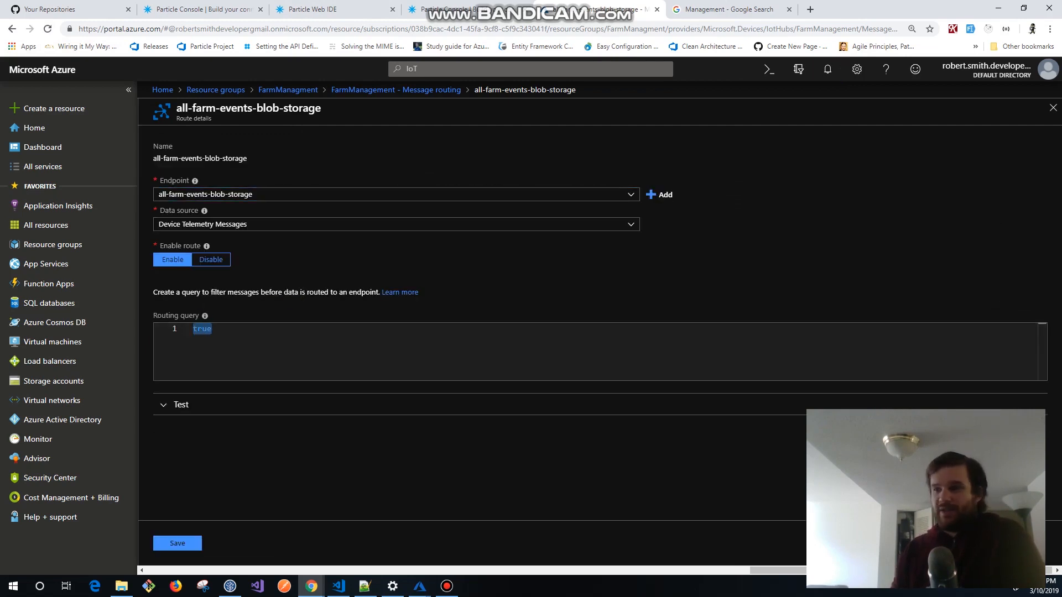
pyautogui.click(204, 315)
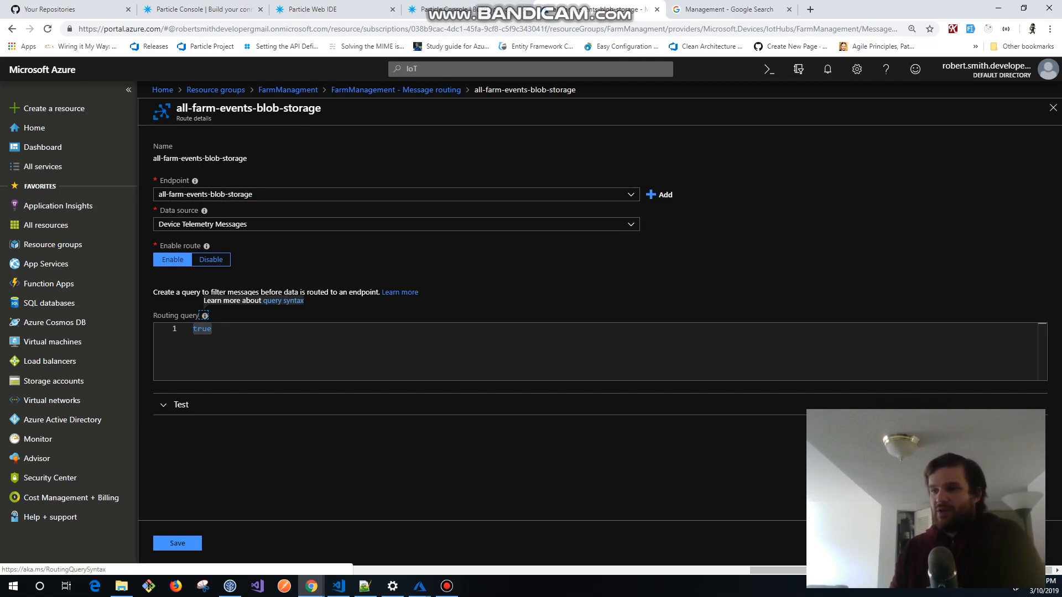
pyautogui.click(381, 266)
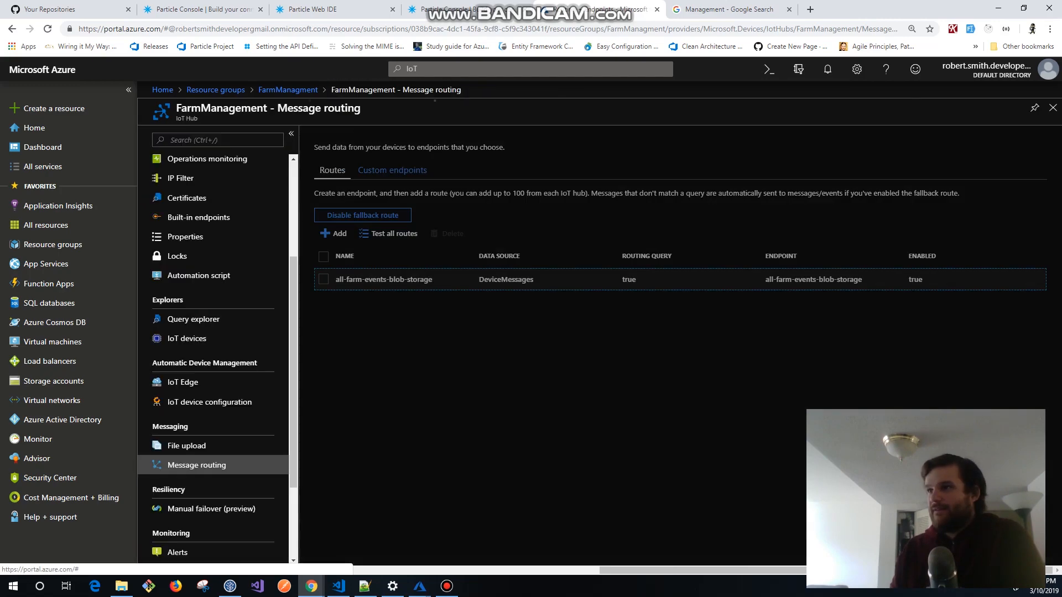
pyautogui.click(396, 89)
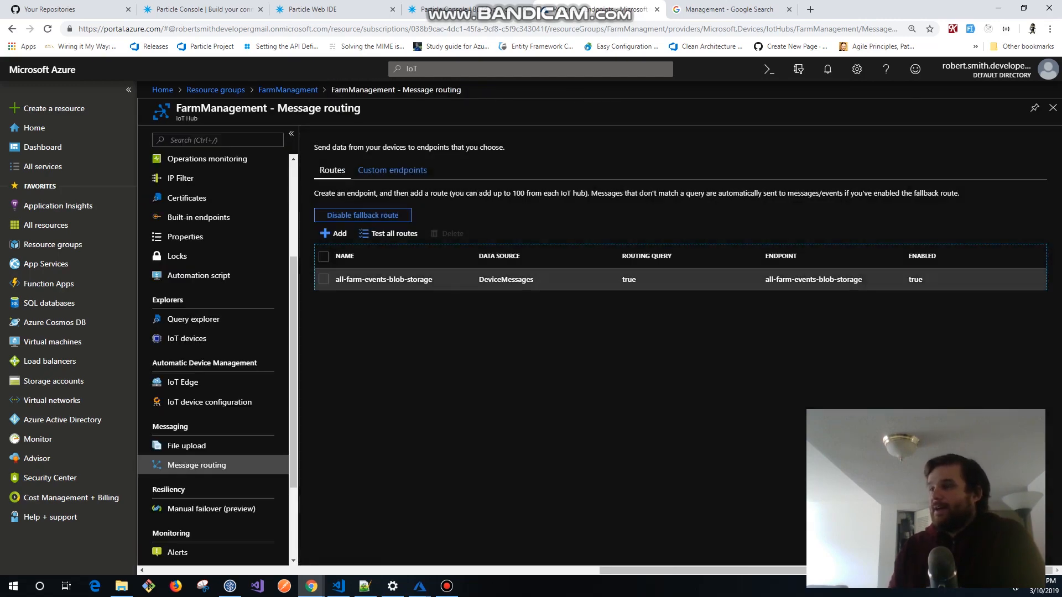
# Examine the FarmManagement IoT hub's overview for its usage, device twin operations and device-to-cloud message charts.
pyautogui.scroll(3, 238, 238)
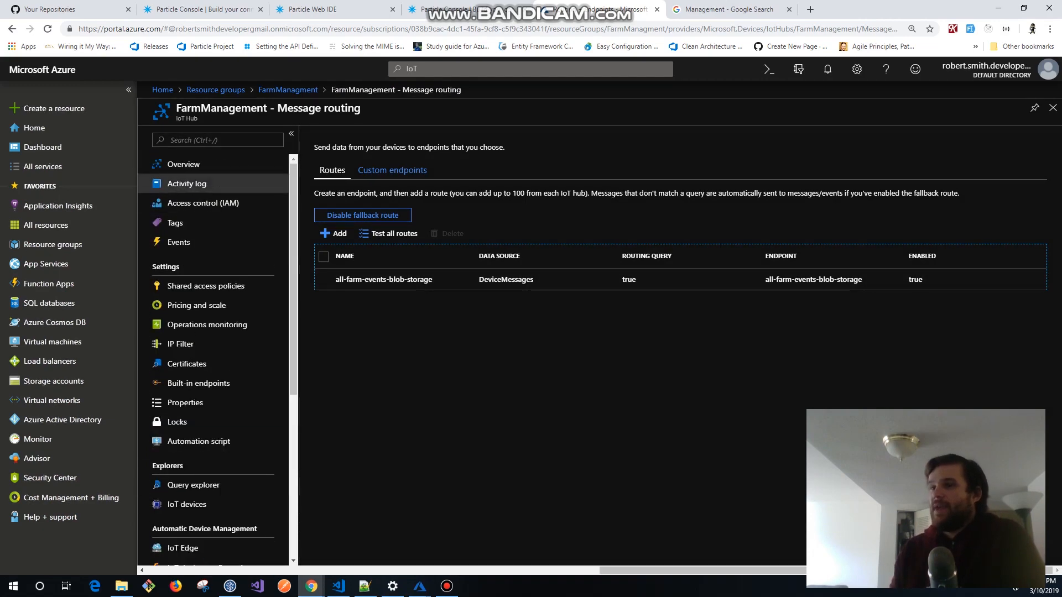
pyautogui.click(201, 165)
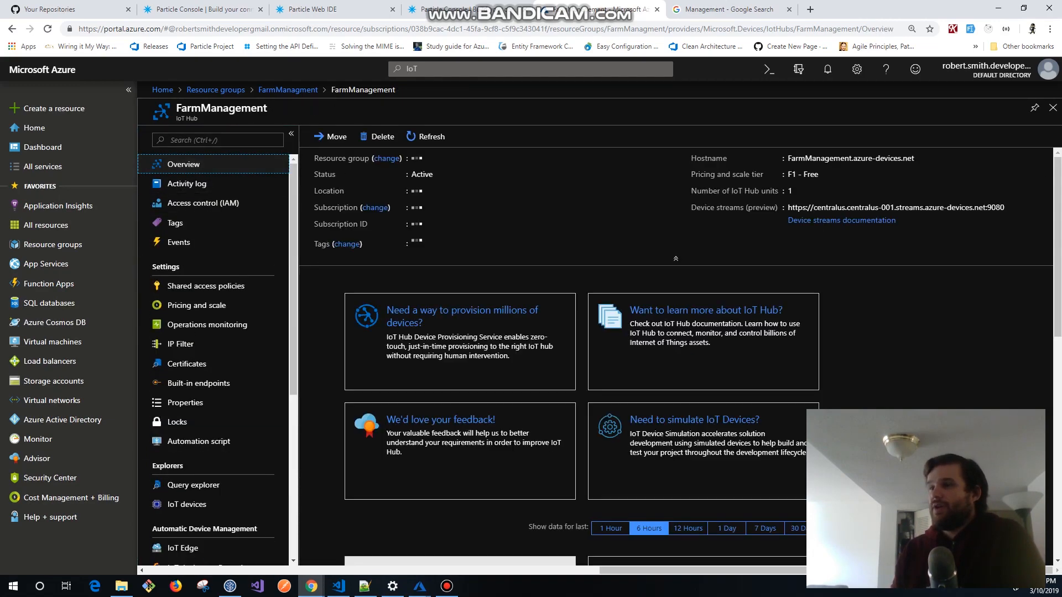
pyautogui.scroll(-6, 680, 354)
pyautogui.scroll(5, 680, 354)
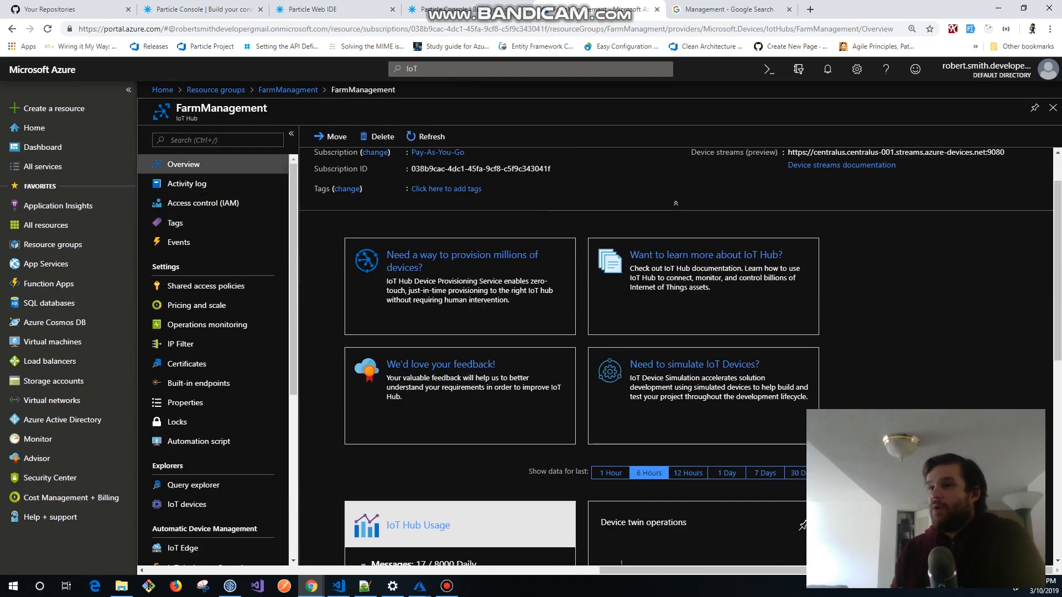
pyautogui.scroll(-4, 213, 342)
pyautogui.scroll(3, 213, 343)
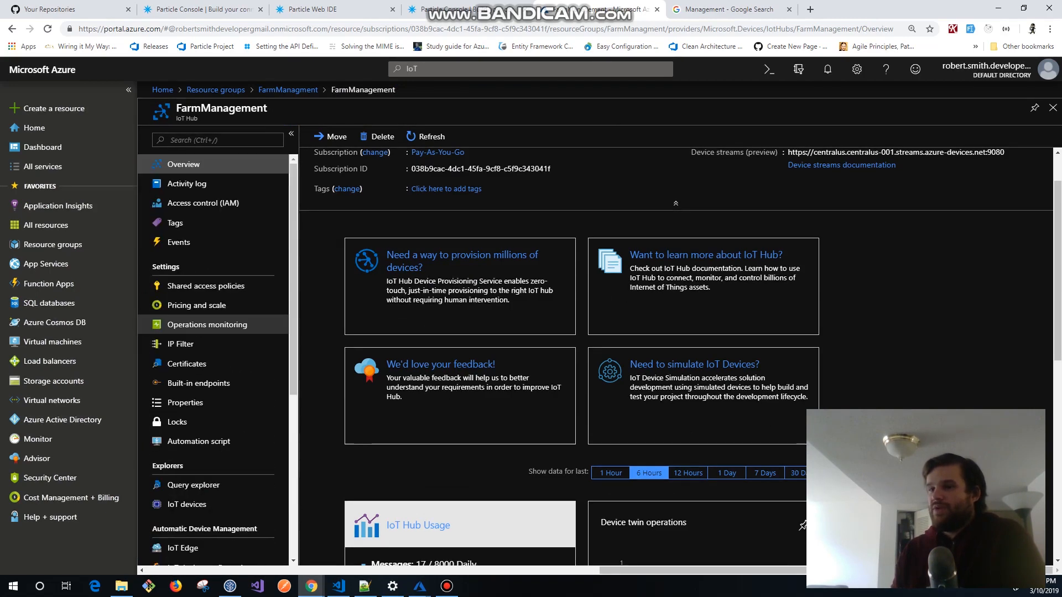
pyautogui.scroll(-5, 680, 354)
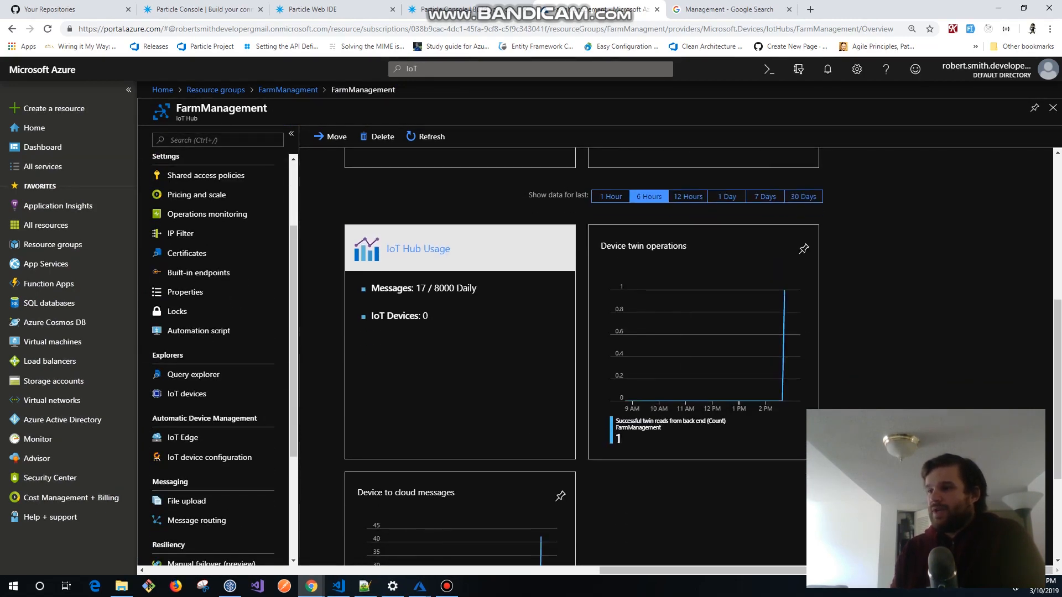
pyautogui.scroll(-3, 680, 354)
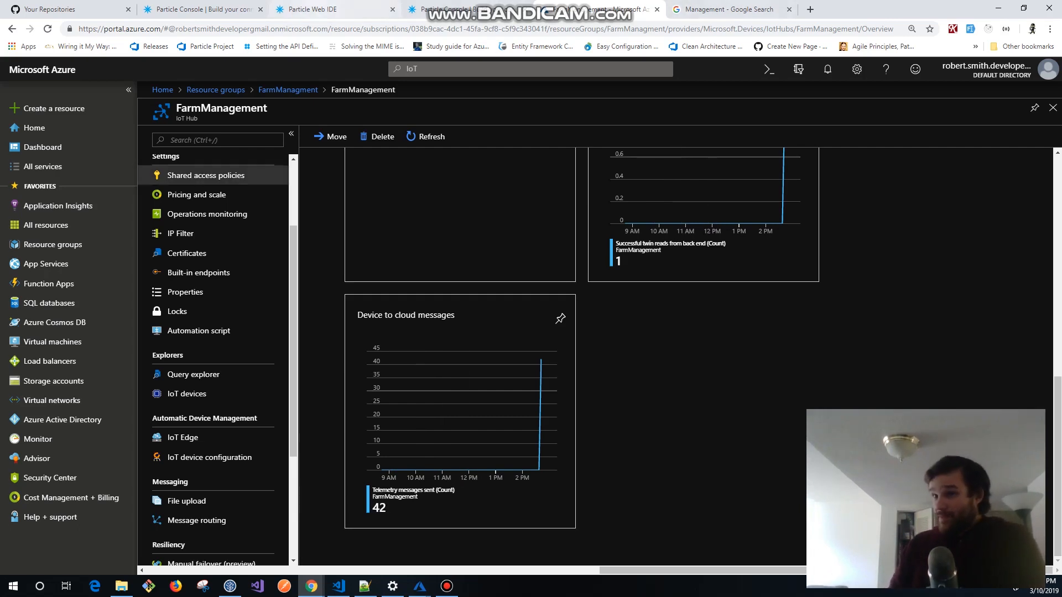
# From the FarmManagment resource group, open the farmmanagement storage account and check its web blob container in Storage Explorer.
pyautogui.click(53, 244)
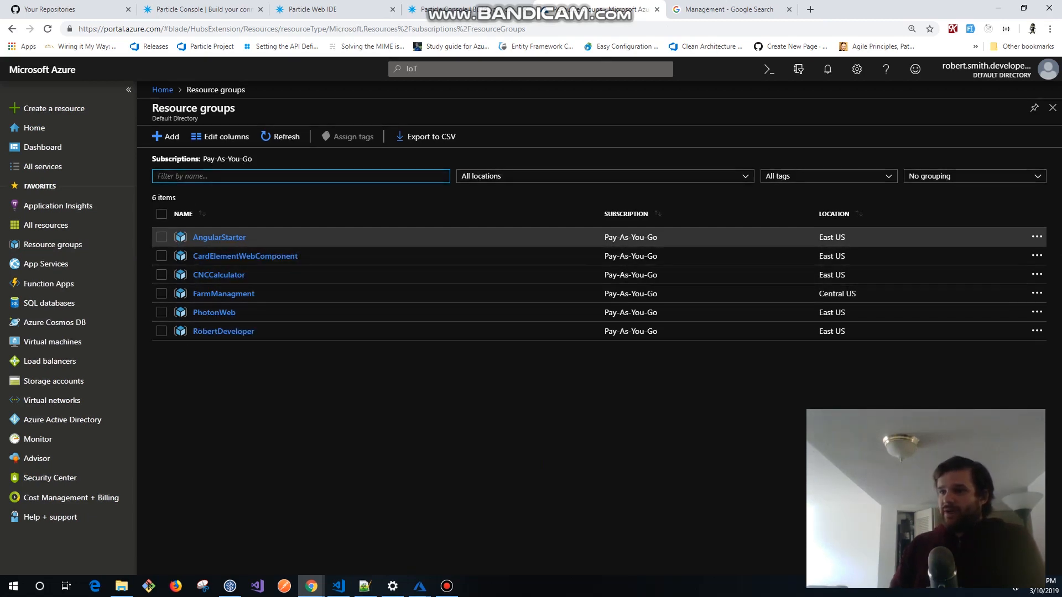
pyautogui.click(224, 293)
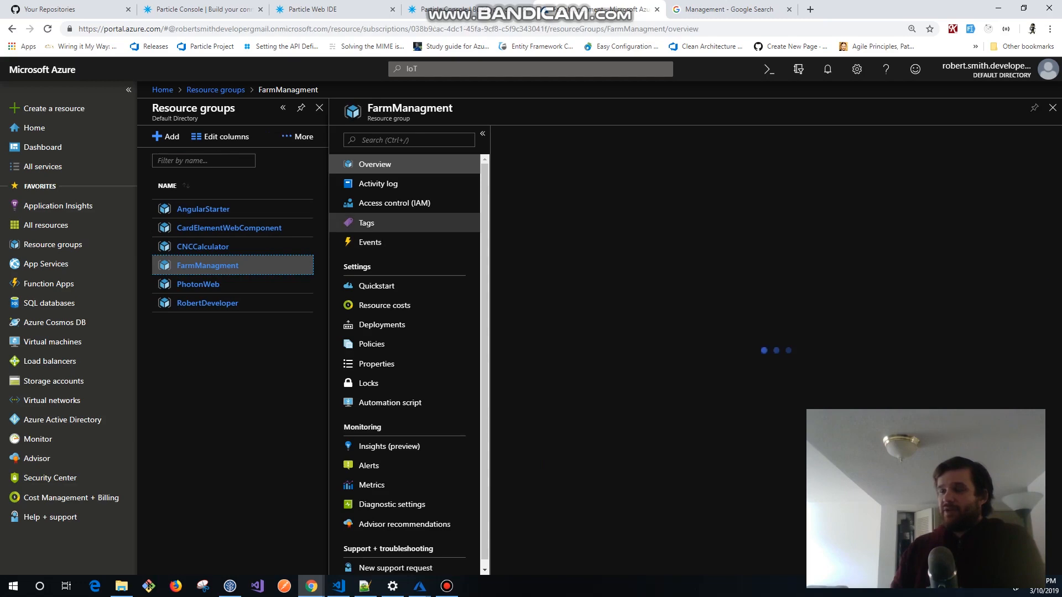
pyautogui.click(556, 346)
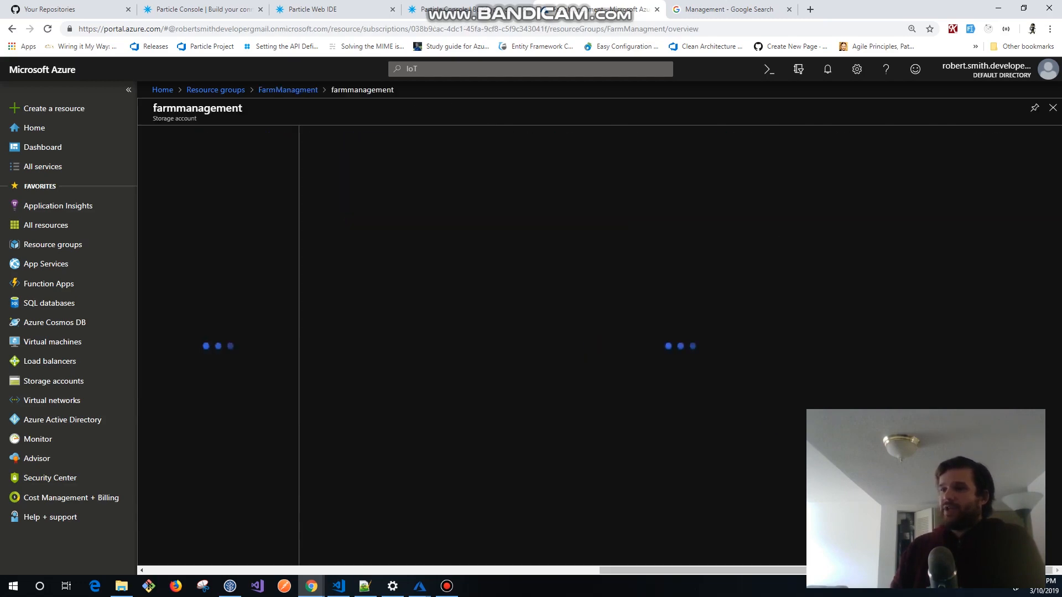
pyautogui.click(213, 262)
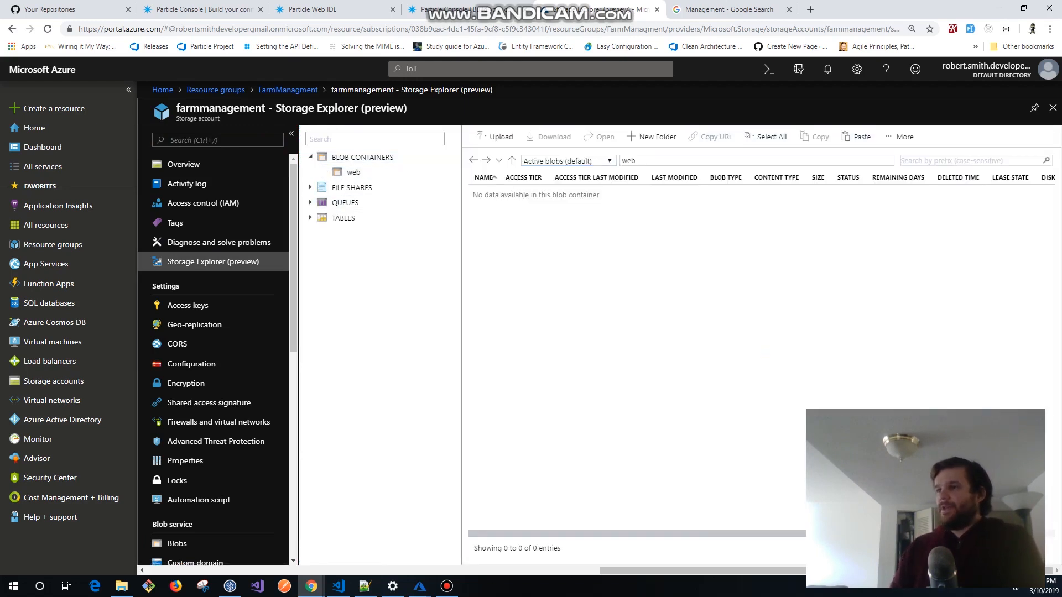
pyautogui.click(362, 157)
pyautogui.click(363, 158)
pyautogui.click(354, 172)
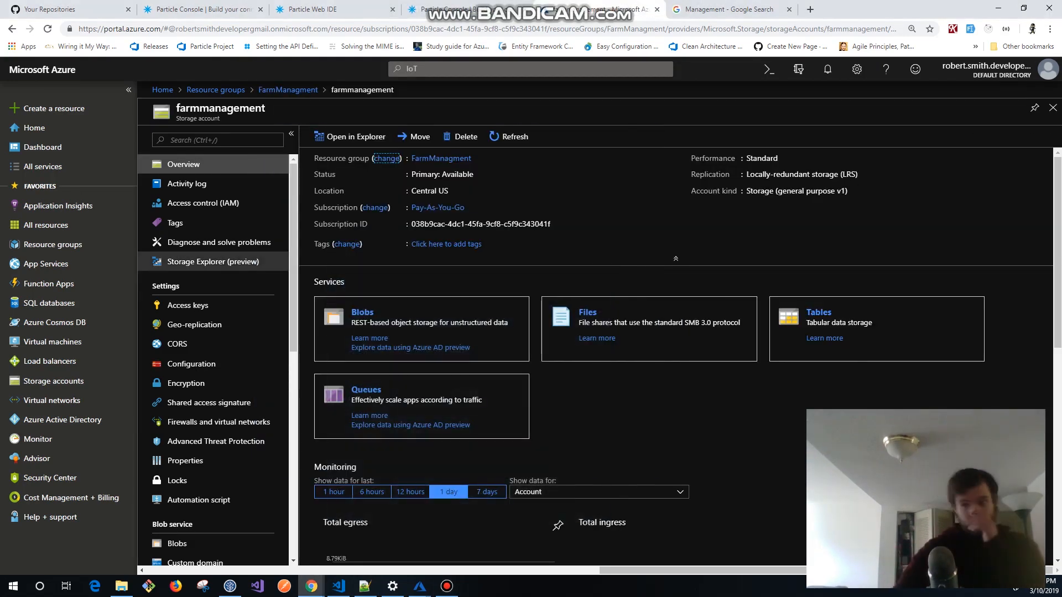
# In the farmmanagement account's Storage Explorer, browse the web blob container down to the folder FarmManagement/00/2019/03/10/18.
pyautogui.click(213, 261)
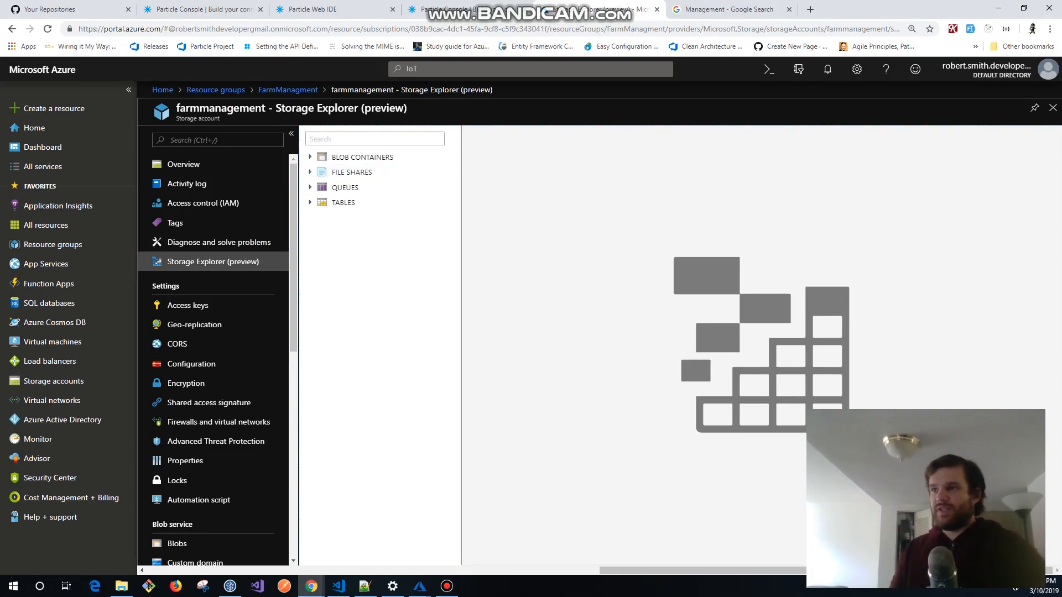
pyautogui.click(311, 157)
pyautogui.click(353, 172)
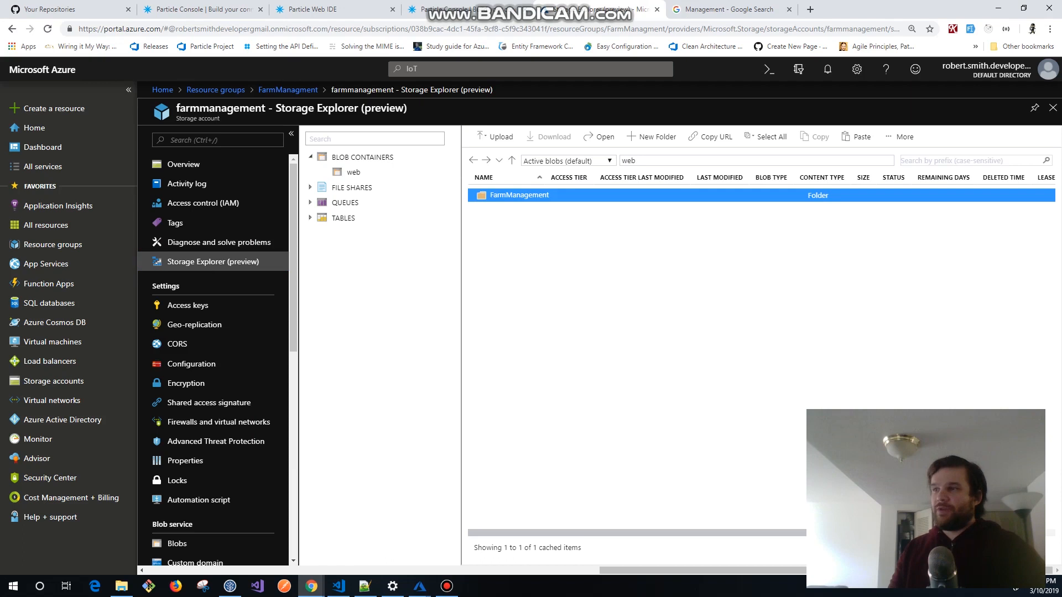
pyautogui.doubleClick(519, 195)
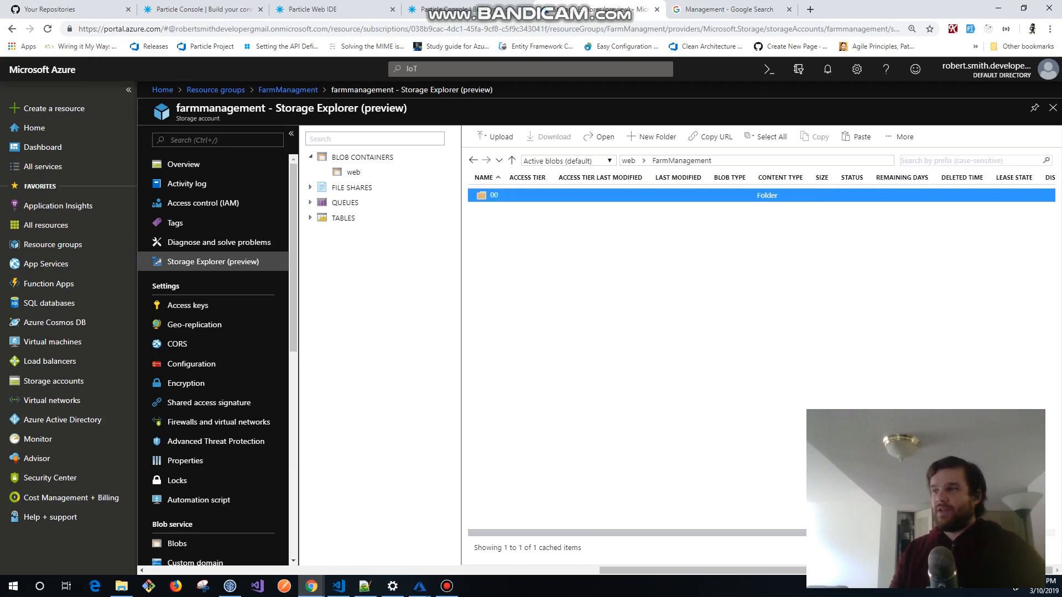
pyautogui.doubleClick(519, 195)
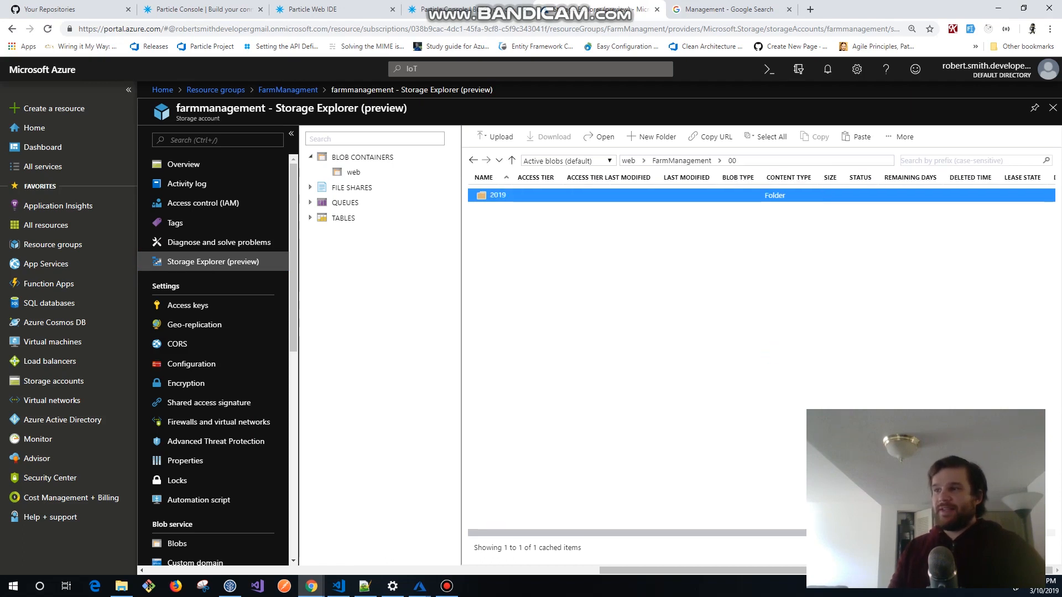
pyautogui.doubleClick(519, 195)
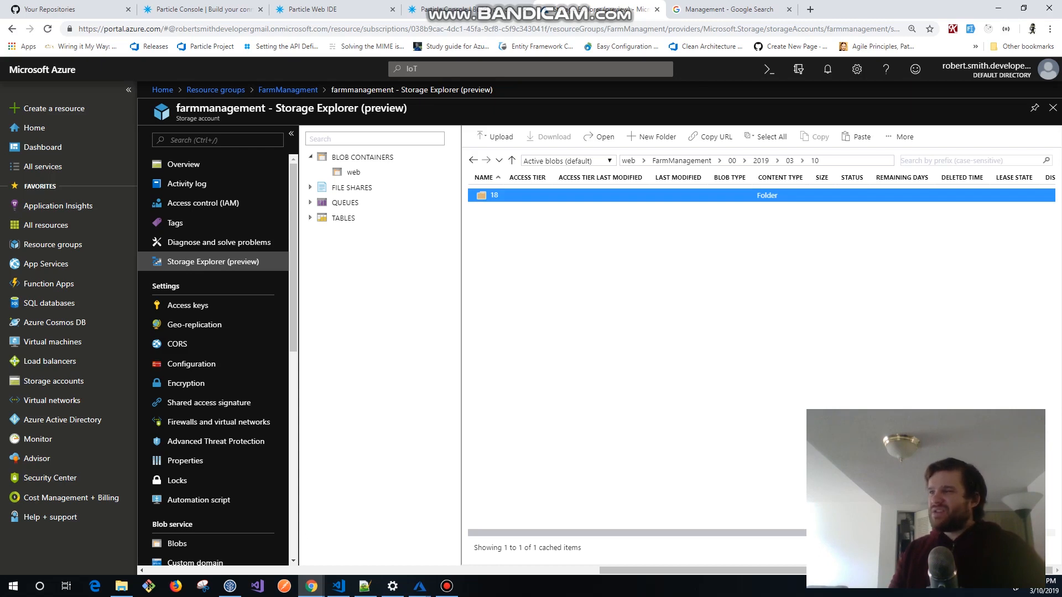
pyautogui.doubleClick(494, 195)
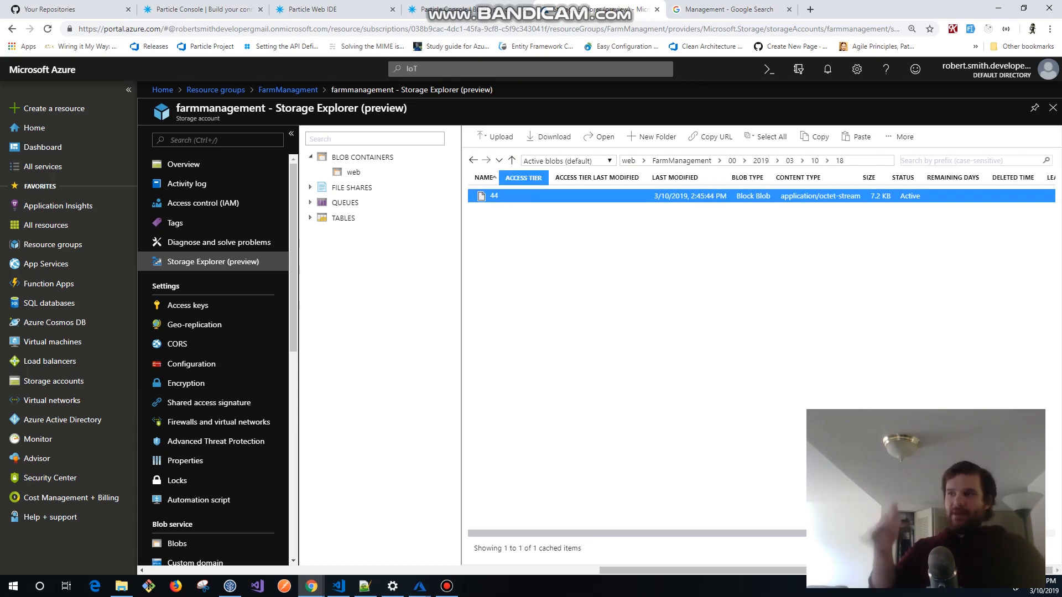
# Download the blob file 44, find the downloaded copy 44 (1) in the Downloads folder and open it in Notepad++.
pyautogui.rightClick(516, 195)
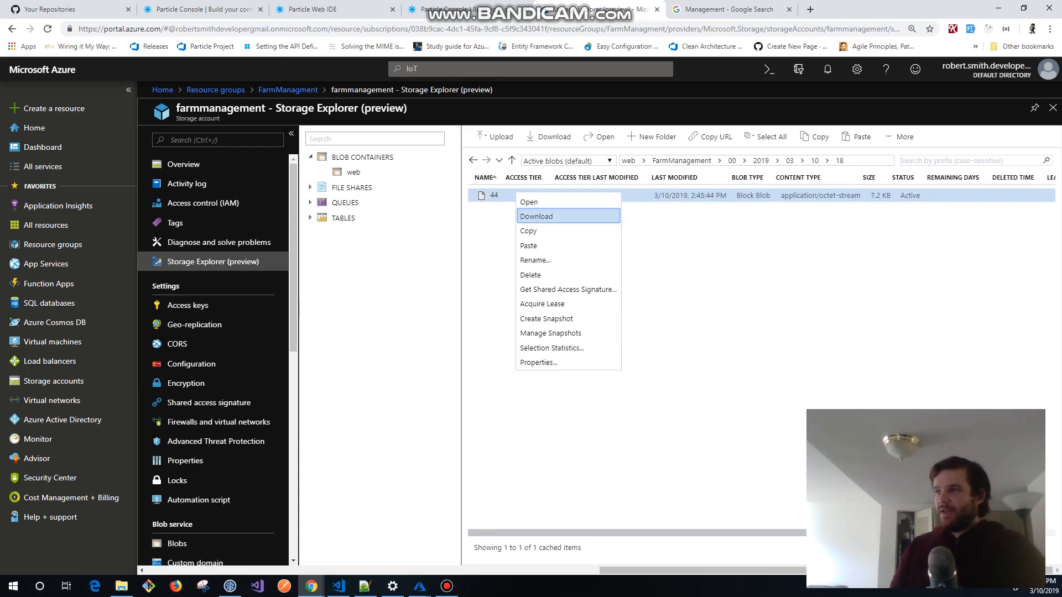
pyautogui.click(554, 216)
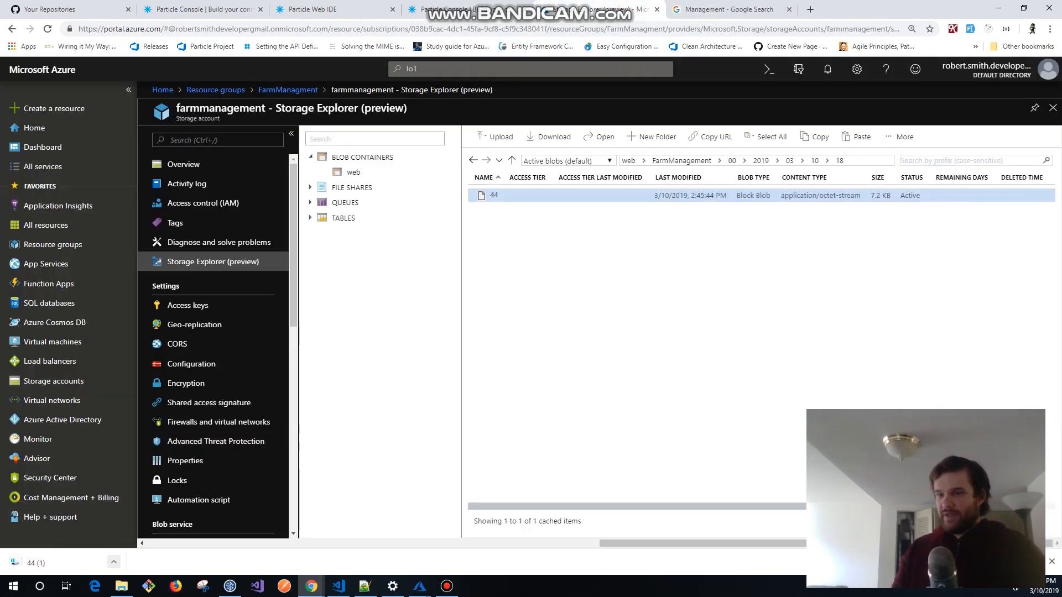
pyautogui.click(114, 563)
pyautogui.click(144, 524)
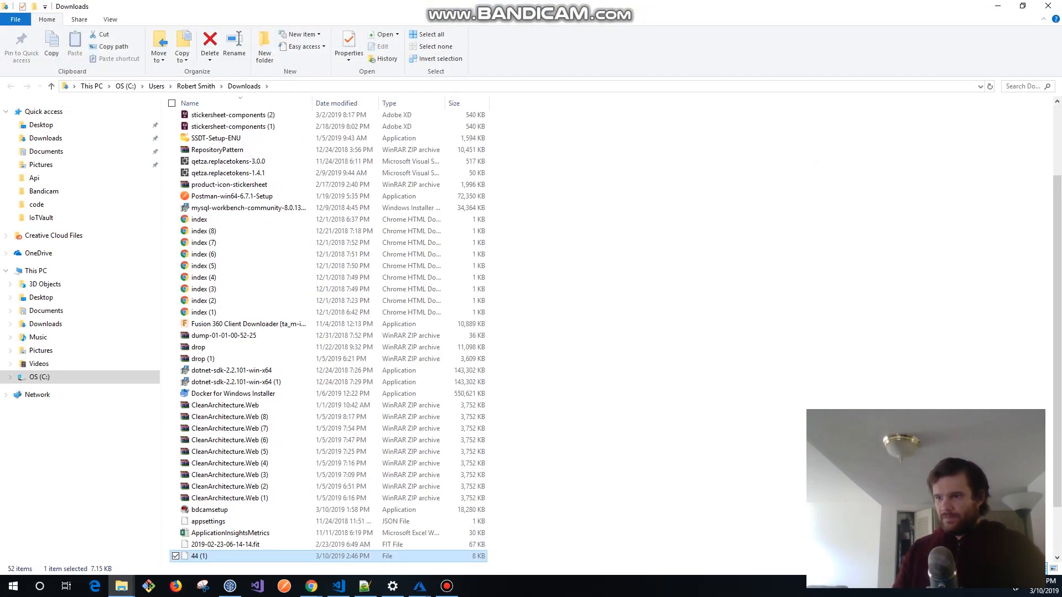
pyautogui.rightClick(238, 557)
pyautogui.click(119, 350)
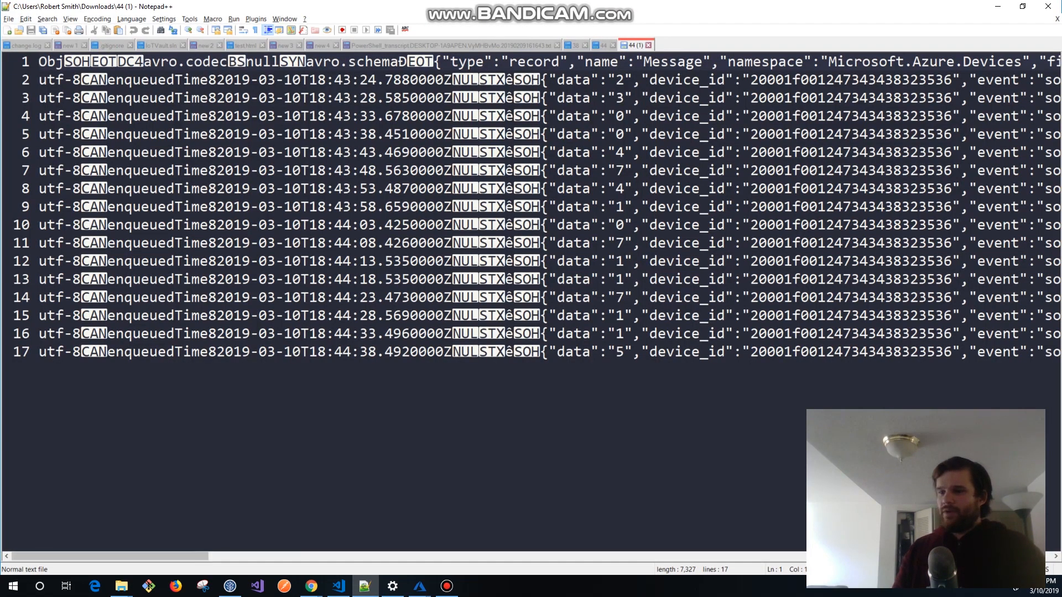
# Examine the event name and published_at fields of the messages in file 44 (1).
pyautogui.moveTo(110, 557); pyautogui.dragTo(205, 556)
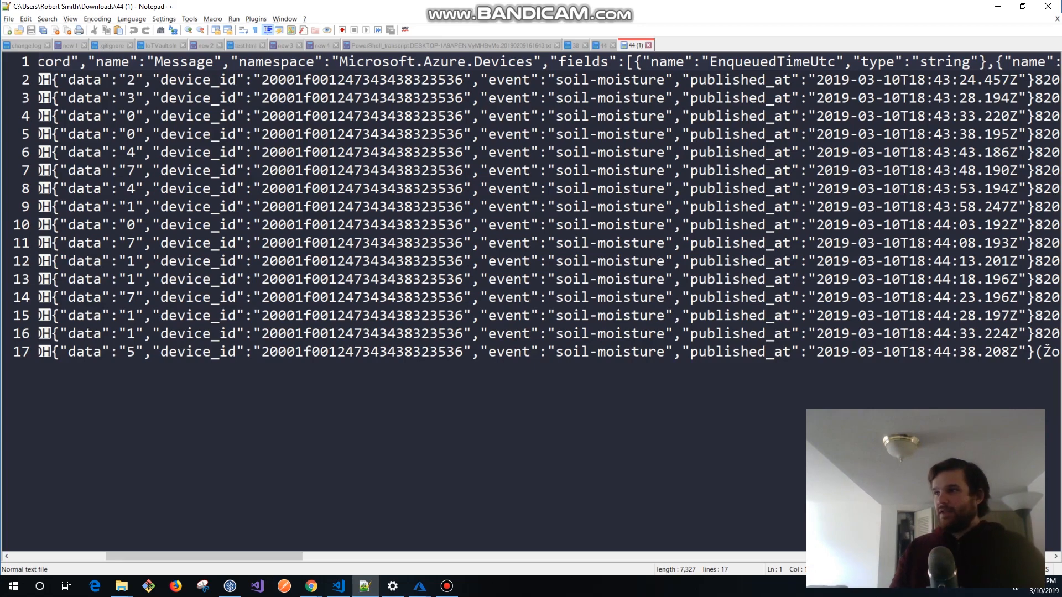
pyautogui.moveTo(563, 79); pyautogui.dragTo(648, 79)
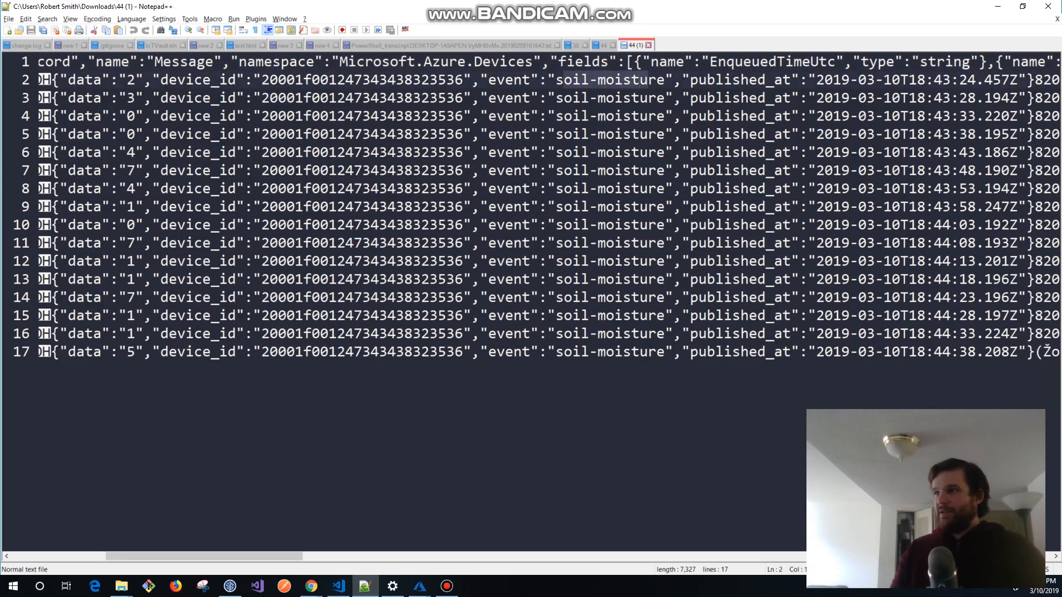
pyautogui.hscroll(10, 648, 80)
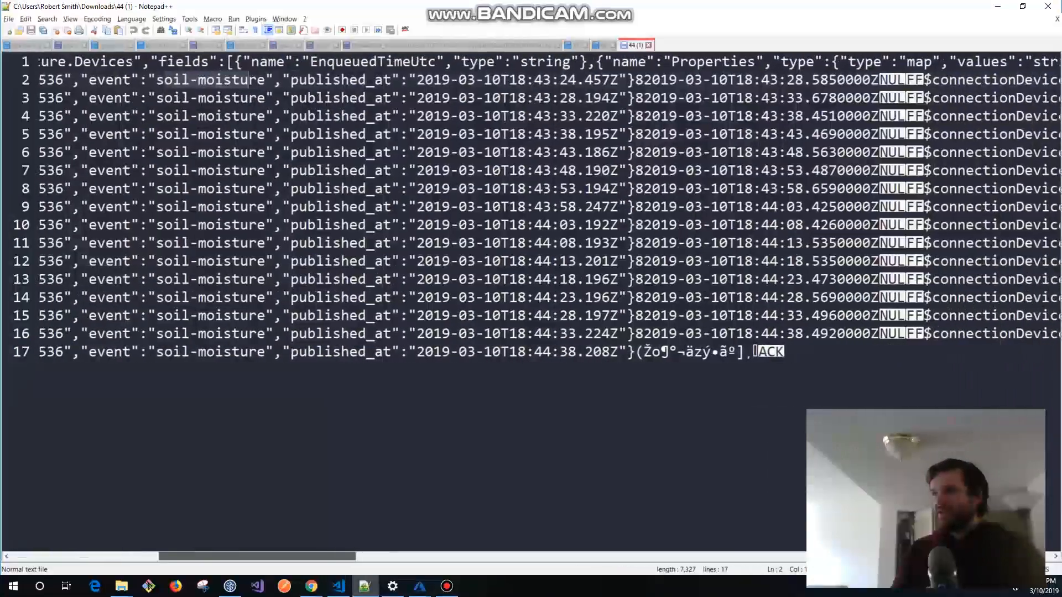
pyautogui.hscroll(-20, 248, 79)
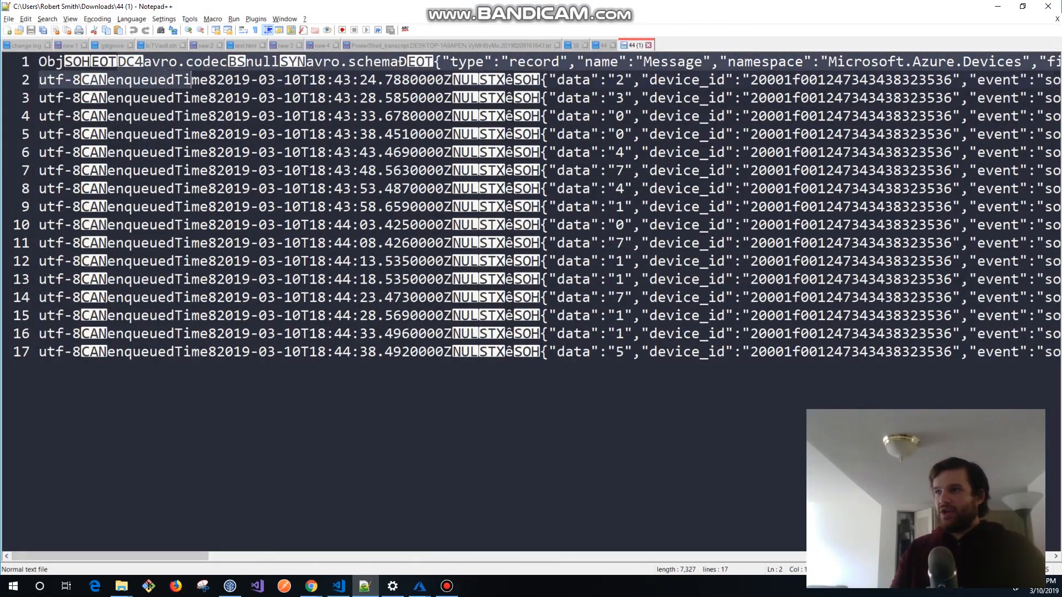
# Examine the enqueued times and data values of the message records throughout the file.
pyautogui.moveTo(191, 79); pyautogui.dragTo(175, 207)
pyautogui.click(175, 207)
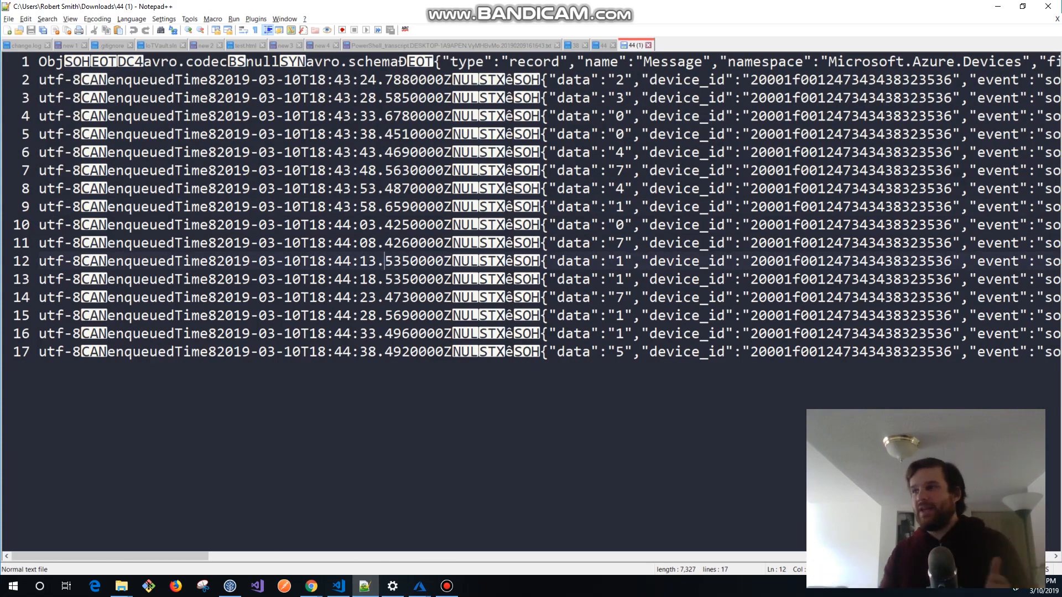
pyautogui.moveTo(553, 279); pyautogui.dragTo(513, 170)
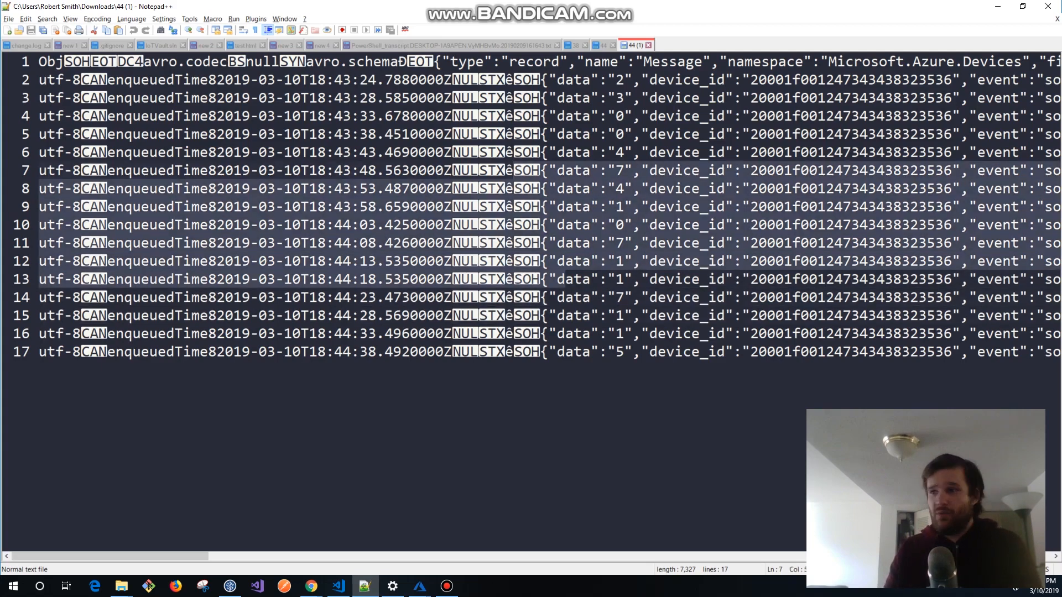
pyautogui.click(513, 171)
pyautogui.moveTo(547, 98); pyautogui.dragTo(625, 316)
pyautogui.click(582, 170)
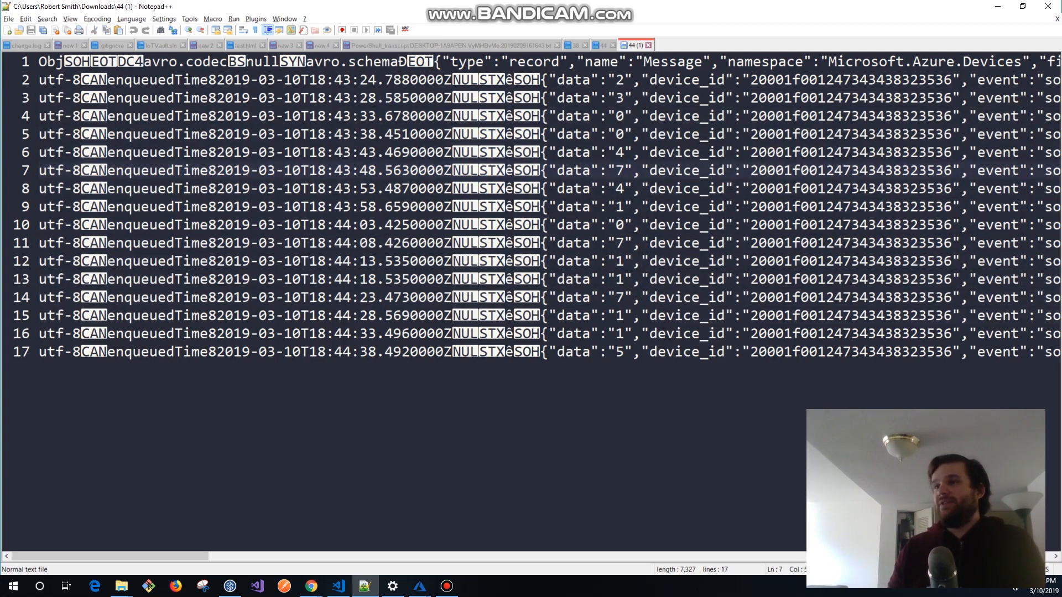
pyautogui.moveTo(376, 79); pyautogui.dragTo(741, 279)
pyautogui.click(292, 80)
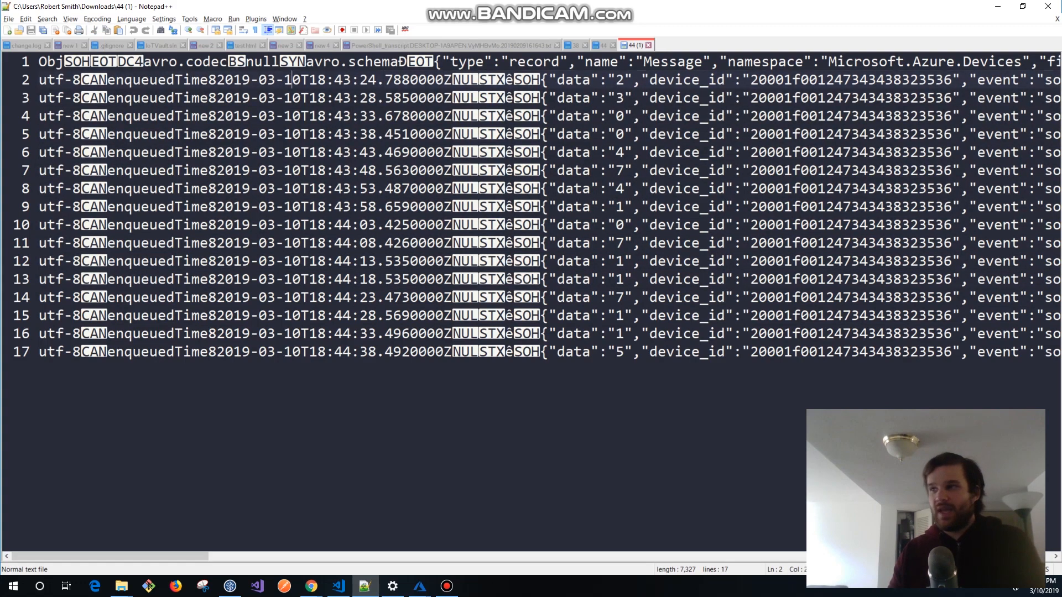
pyautogui.hotkey('ctrl', 'End')
pyautogui.hotkey('ctrl', 'shift', 'Home')
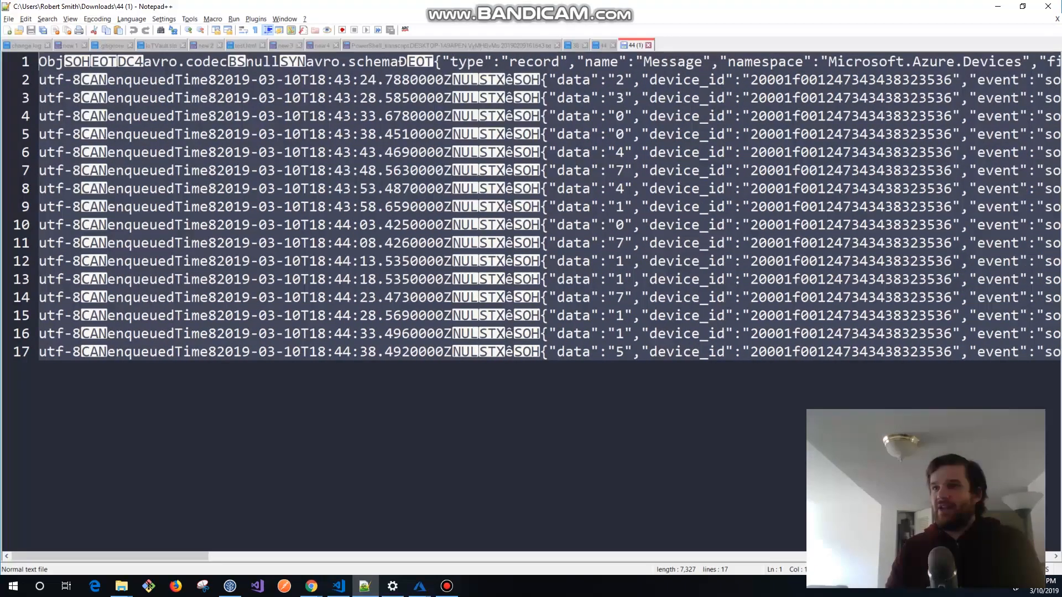
pyautogui.moveTo(39, 61); pyautogui.dragTo(191, 225)
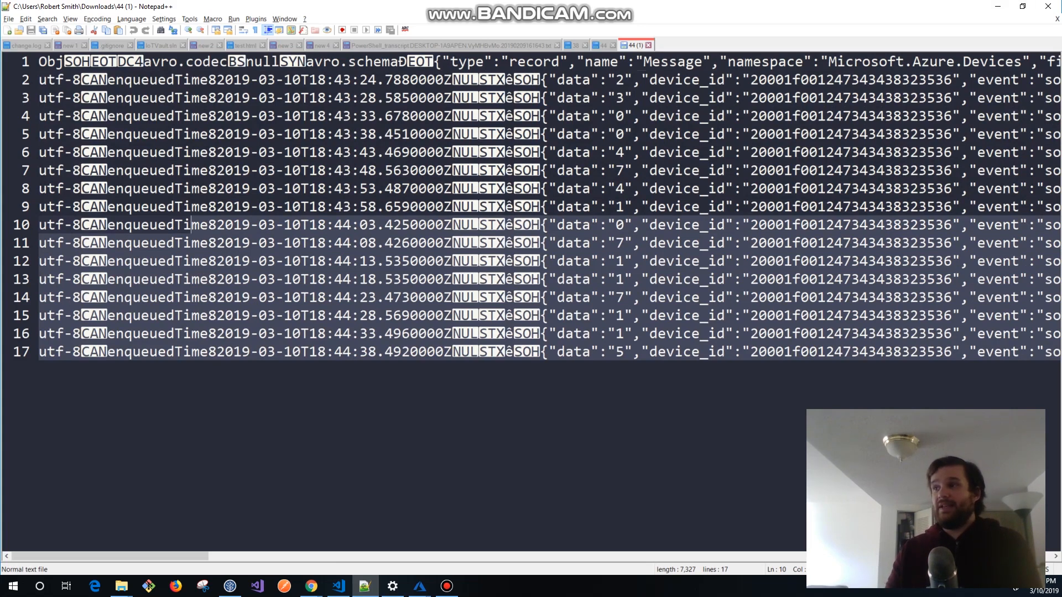
pyautogui.click(713, 170)
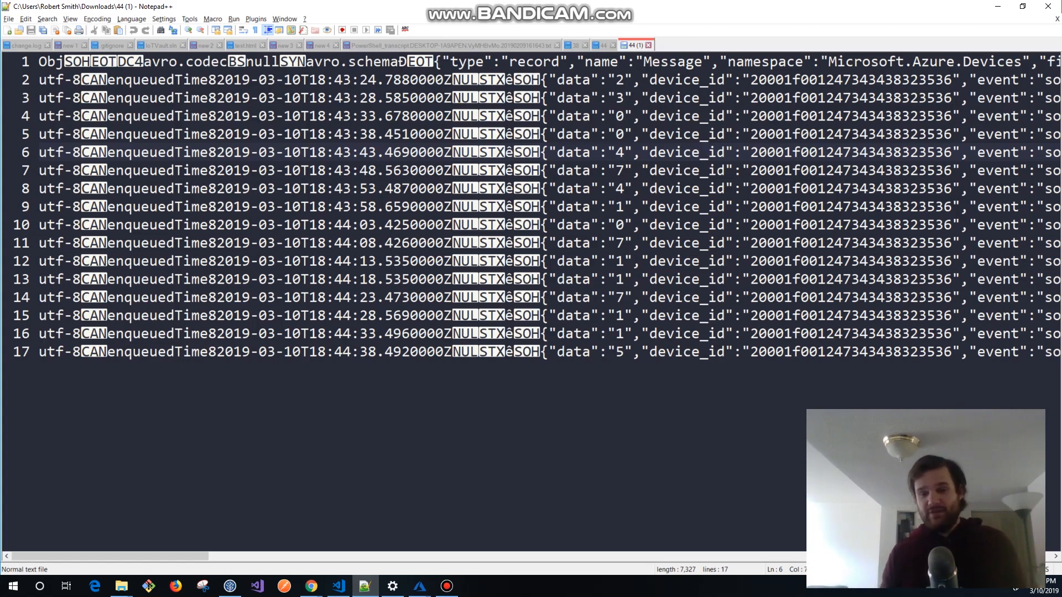
pyautogui.click(632, 135)
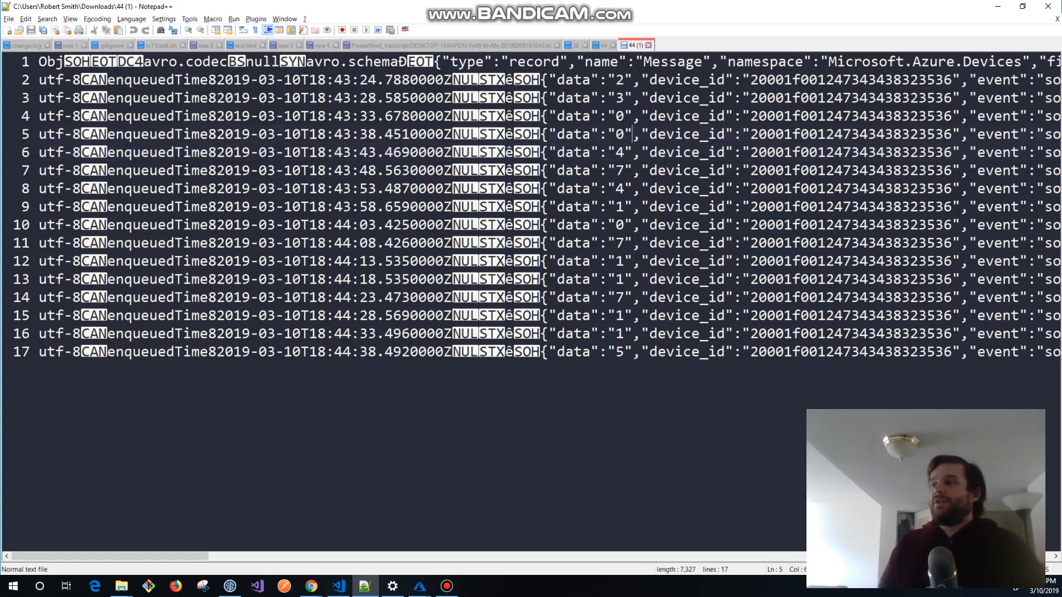
pyautogui.click(250, 279)
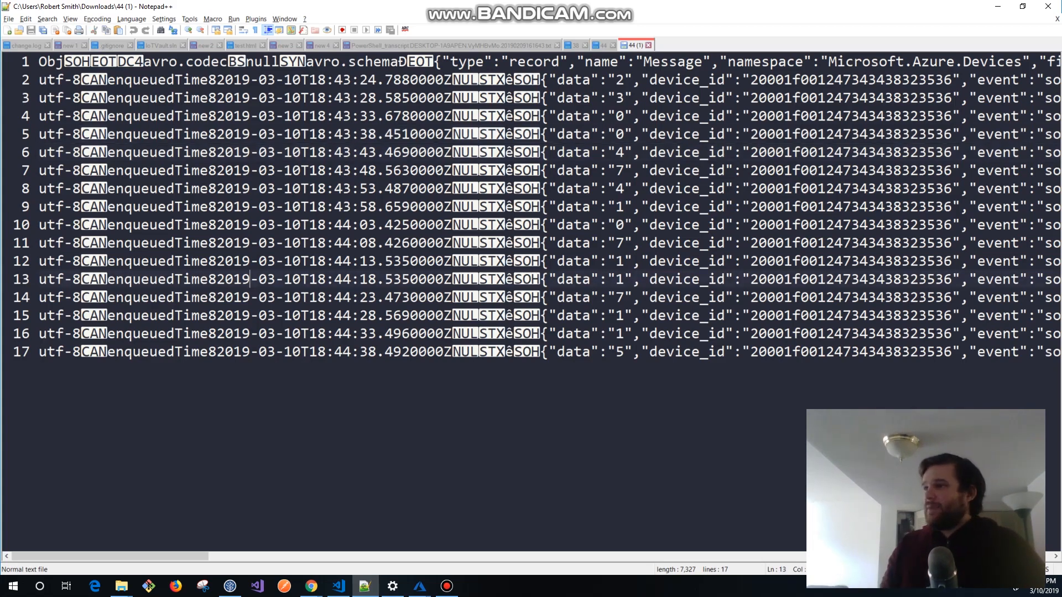
# Switch back to the farmmanagement Storage Explorer in Chrome and dismiss the downloads bar.
pyautogui.moveTo(311, 587)
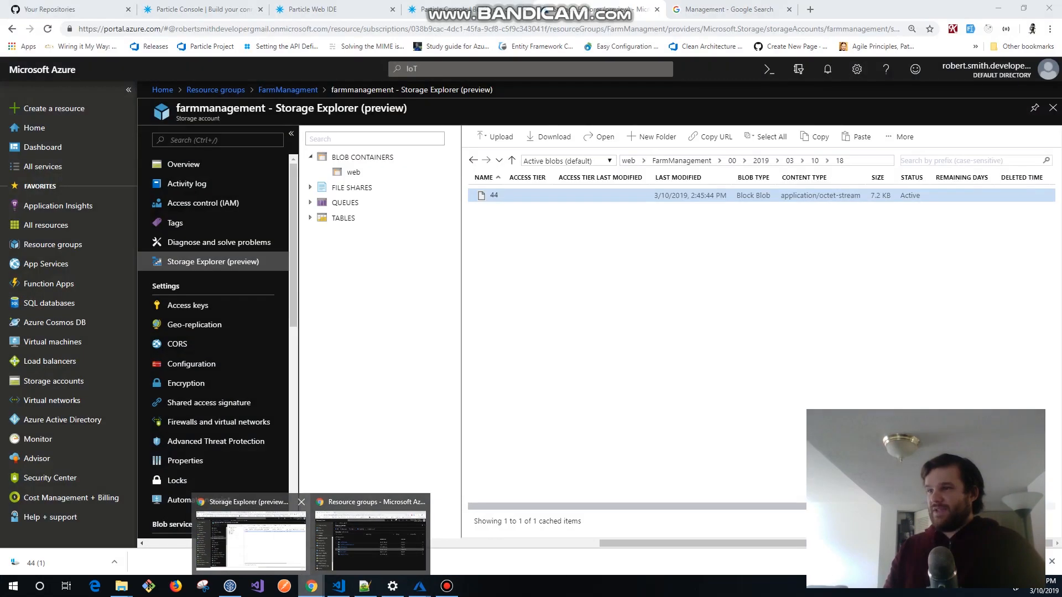
pyautogui.click(251, 540)
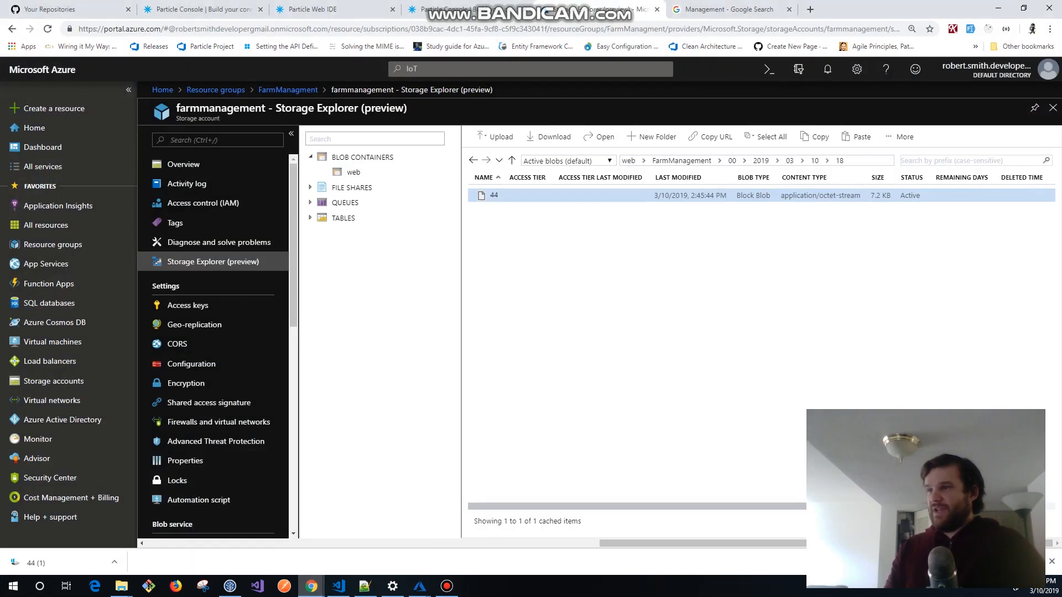
pyautogui.click(1052, 561)
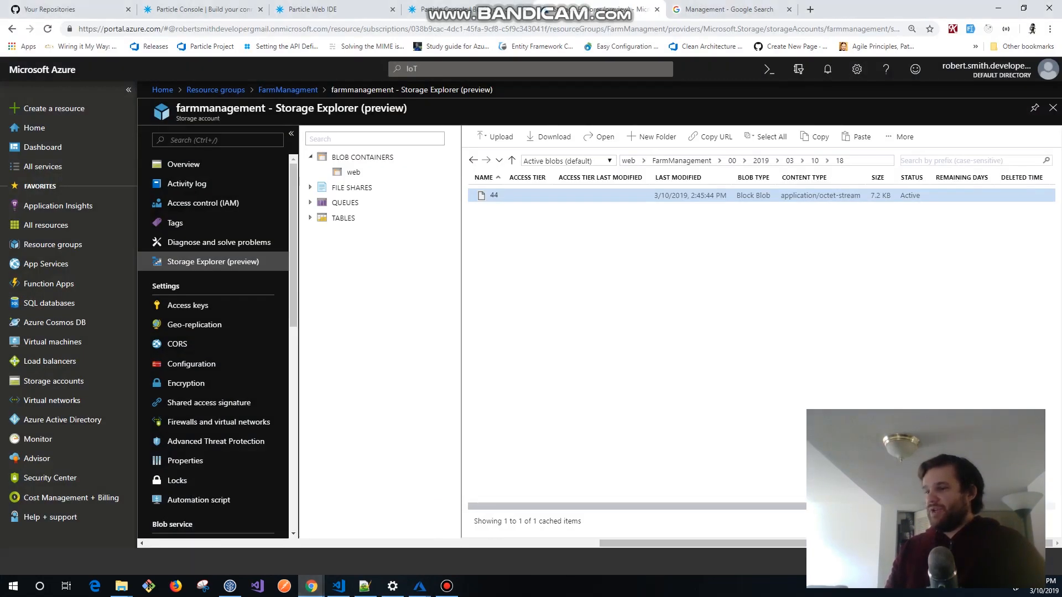
# Switch to Notepad++ and review the device IDs, event names and publish times of the messages in file 44 (1).
pyautogui.click(365, 586)
pyautogui.hotkey('ctrl', 'a')
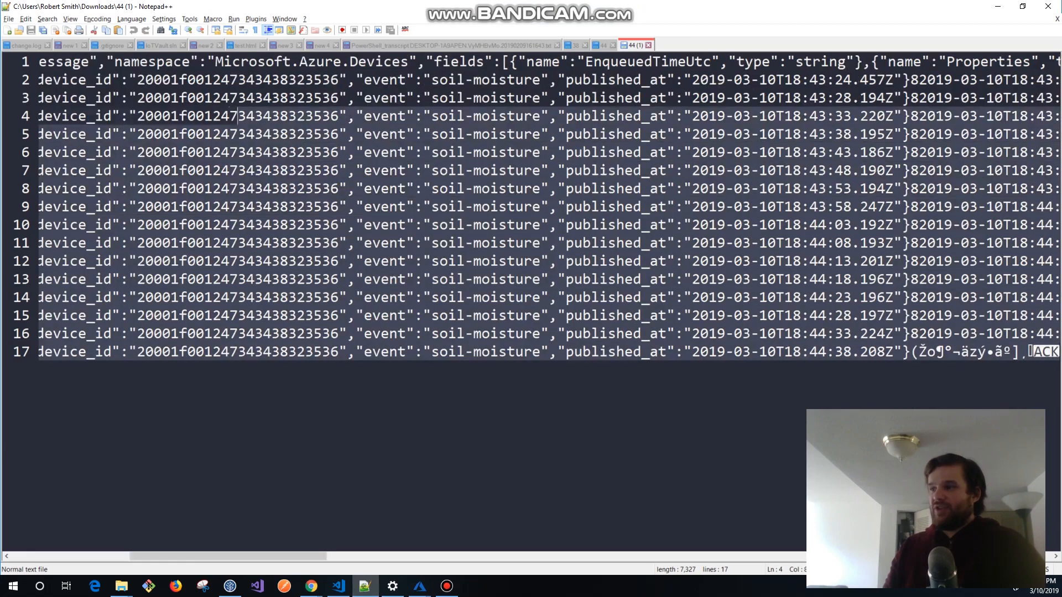
pyautogui.moveTo(39, 61); pyautogui.dragTo(216, 387)
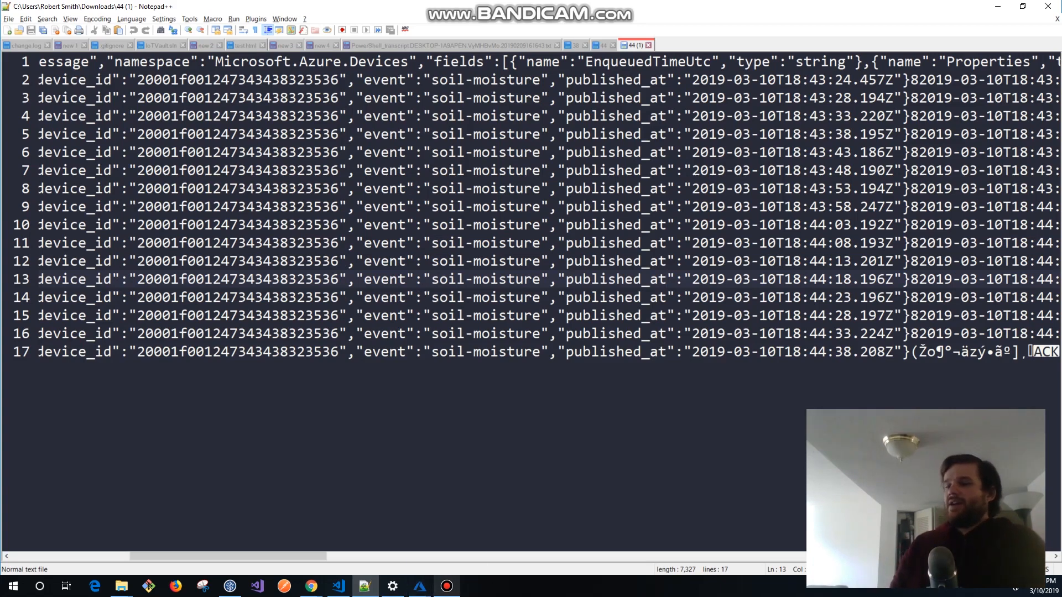
pyautogui.moveTo(447, 586)
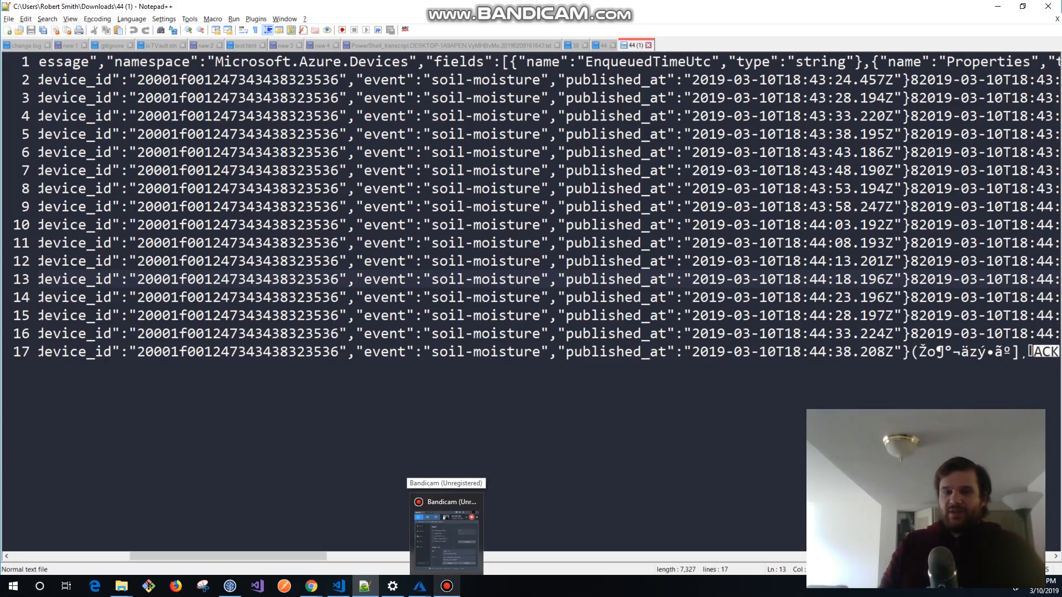
pyautogui.click(447, 586)
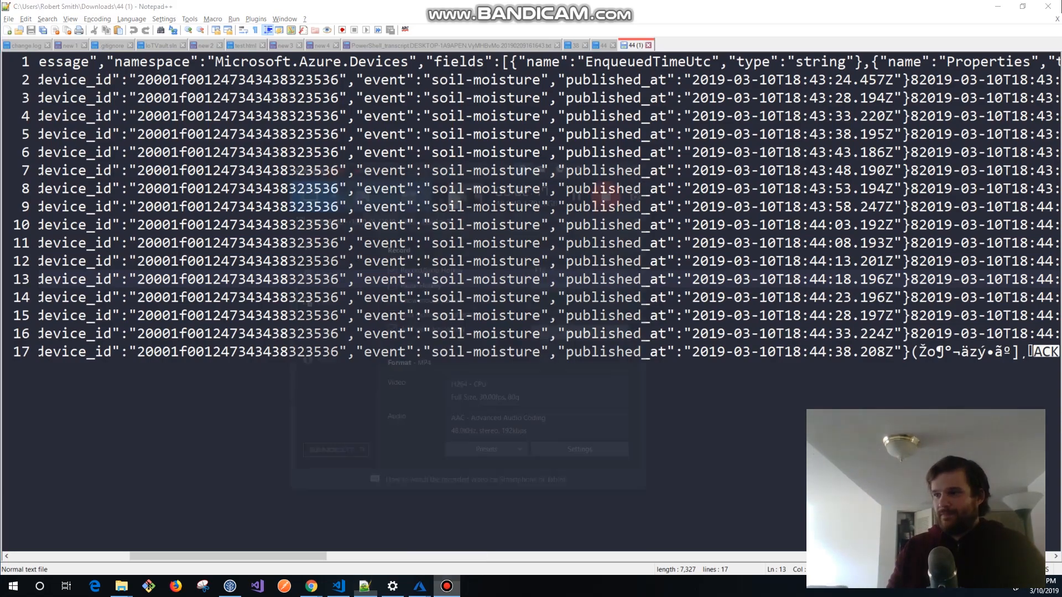